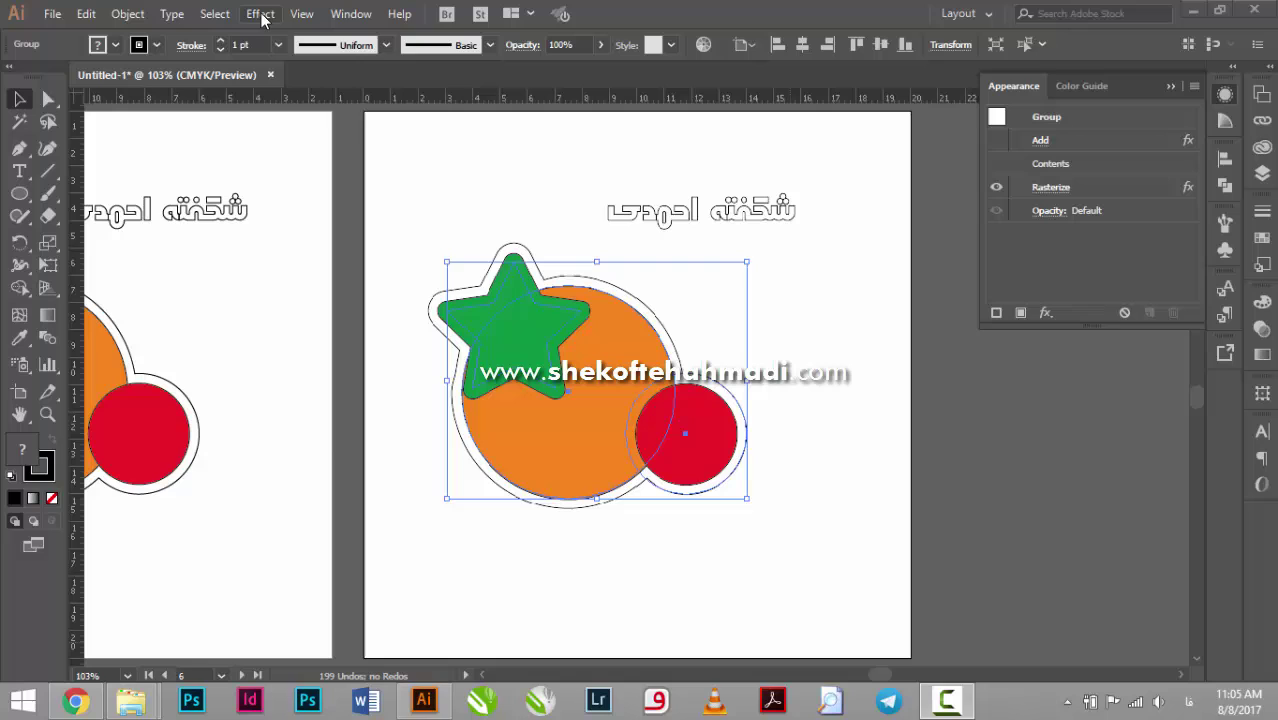
Open the Effect menu to reach the Stylize effects for the star-and-circles group.
{"action": "left_click", "coordinate": [259, 14]}
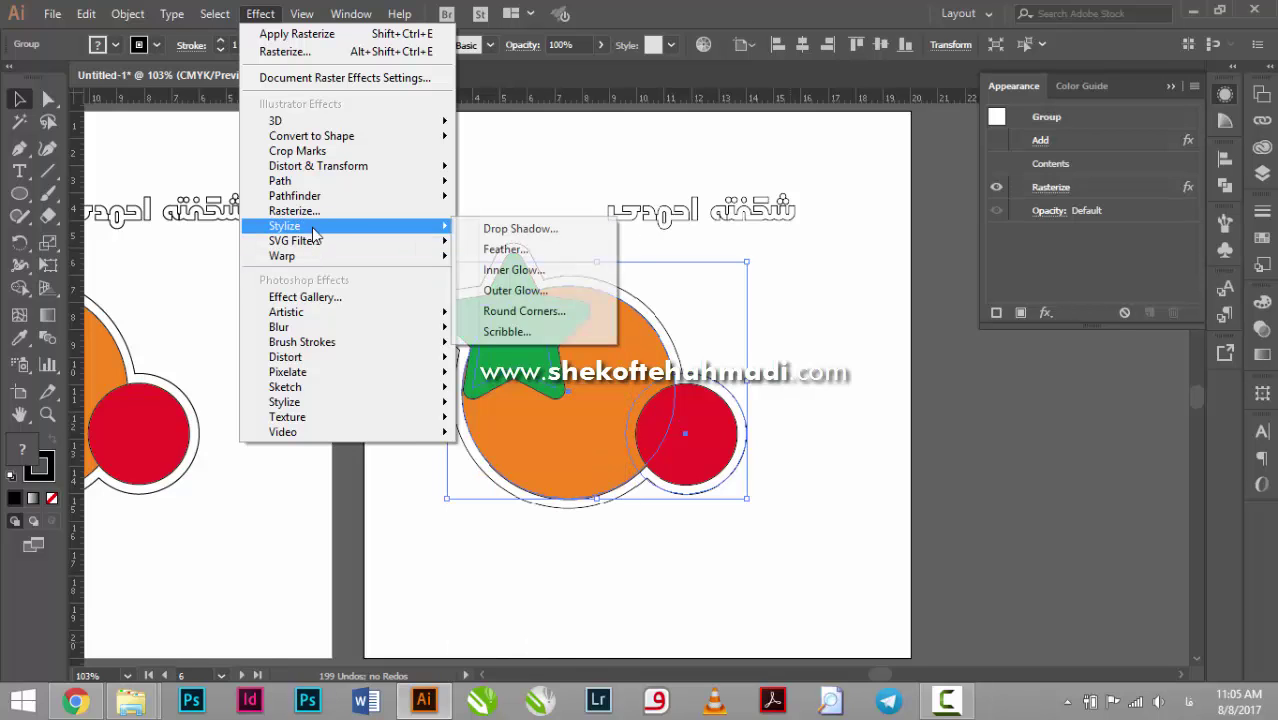
{"action": "mouse_move", "coordinate": [284, 226]}
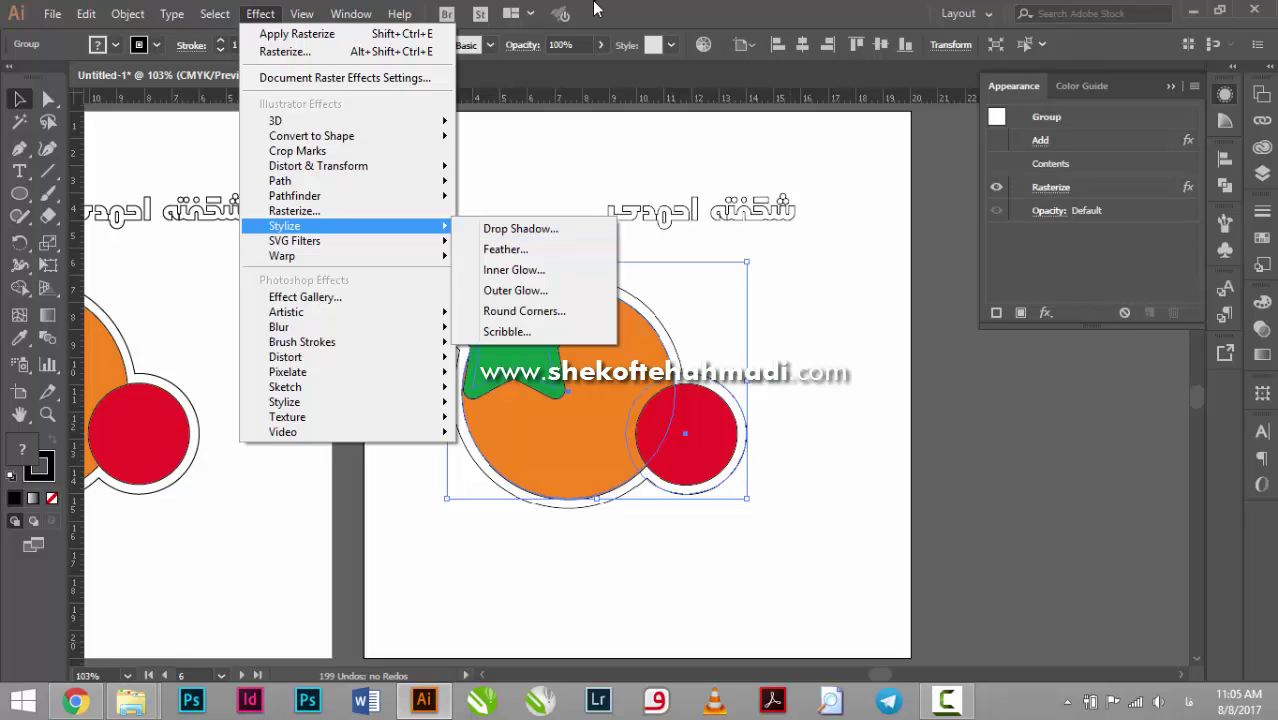
Start a Drop Shadow with preview on, Multiply blend mode and a 0.5 cm X offset.
{"action": "left_click", "coordinate": [508, 230]}
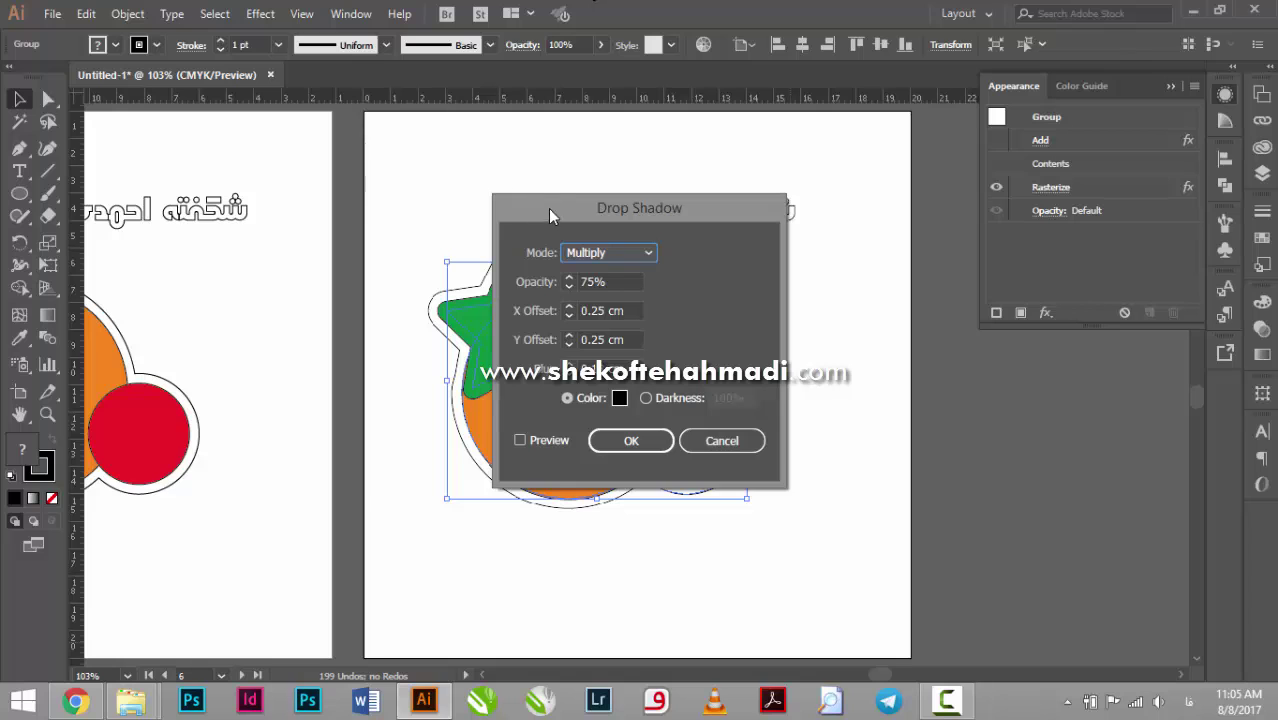
{"action": "left_click_drag", "start_coordinate": [548, 208], "coordinate": [852, 203]}
{"action": "left_click", "coordinate": [851, 439]}
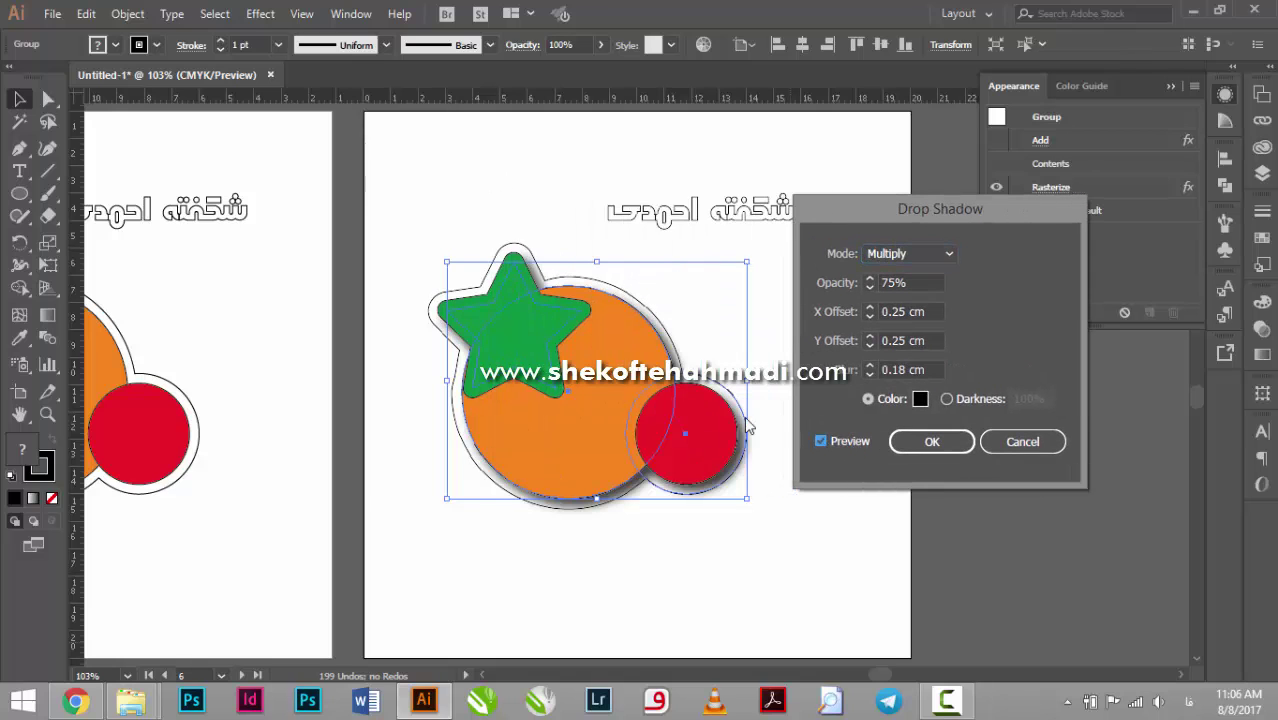
{"action": "left_click", "coordinate": [915, 256]}
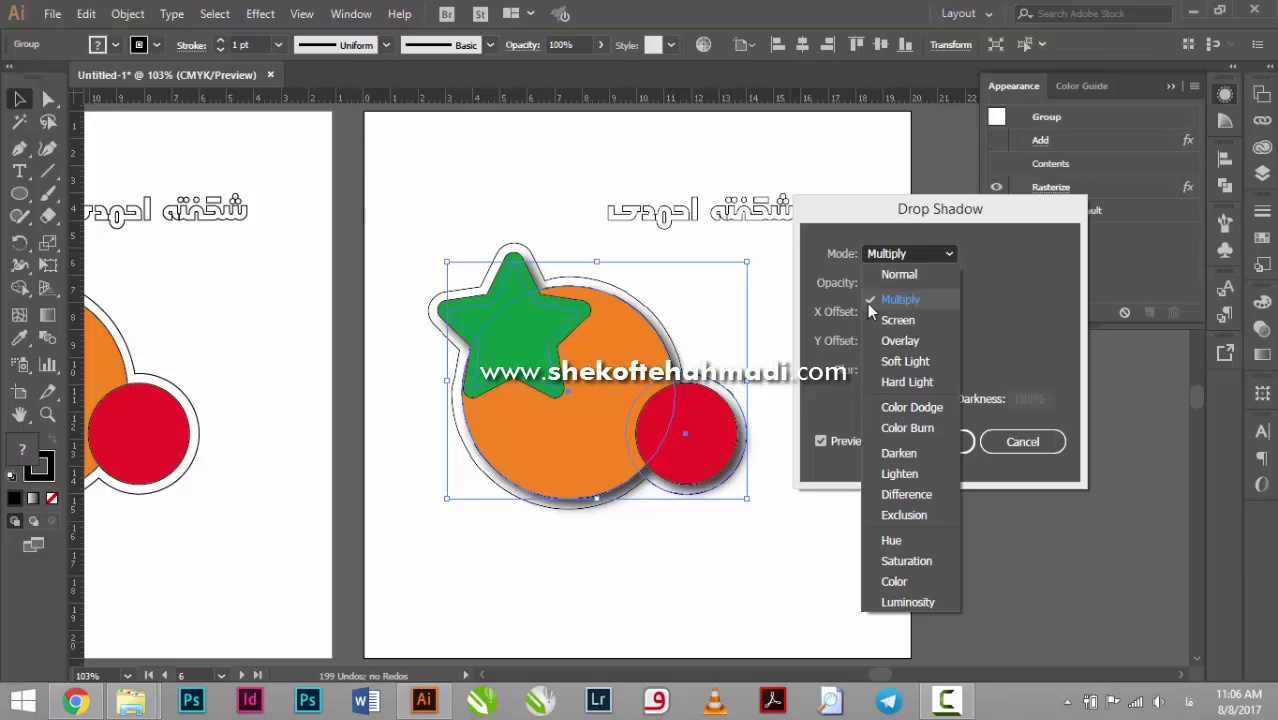
{"action": "left_click", "coordinate": [901, 302]}
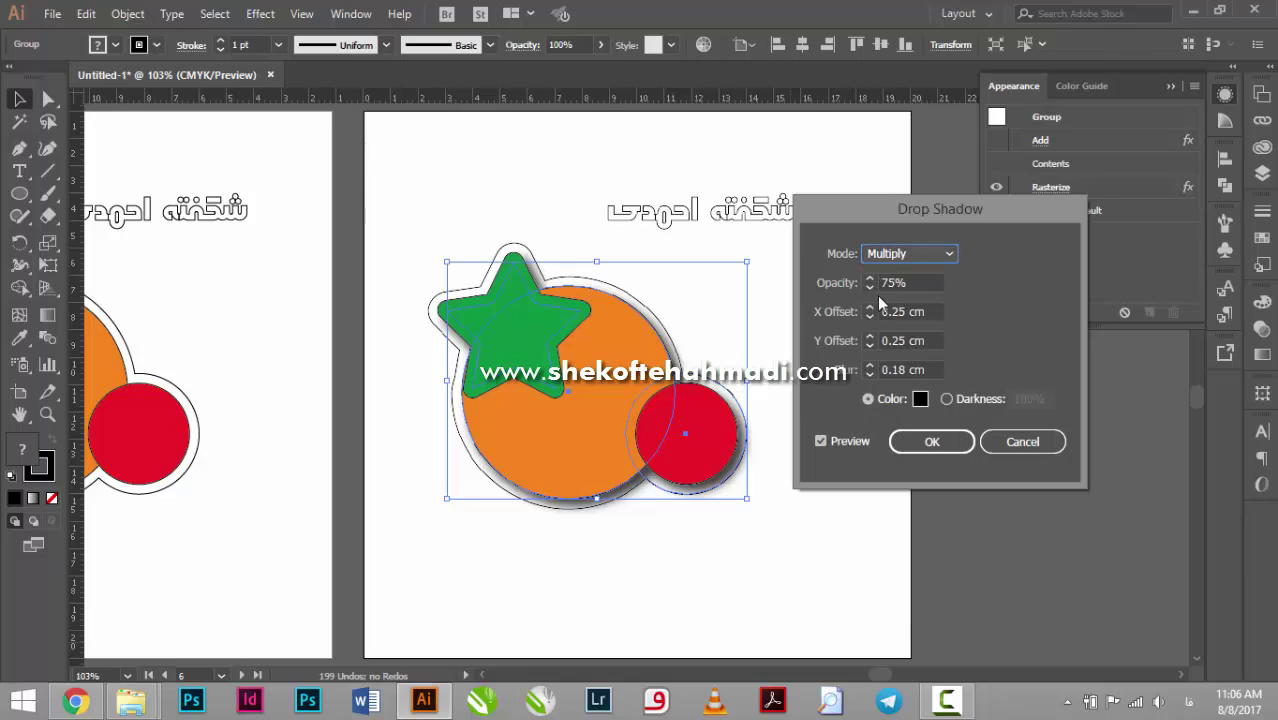
{"action": "double_click", "coordinate": [900, 311]}
{"action": "type", "text": "0.5"}
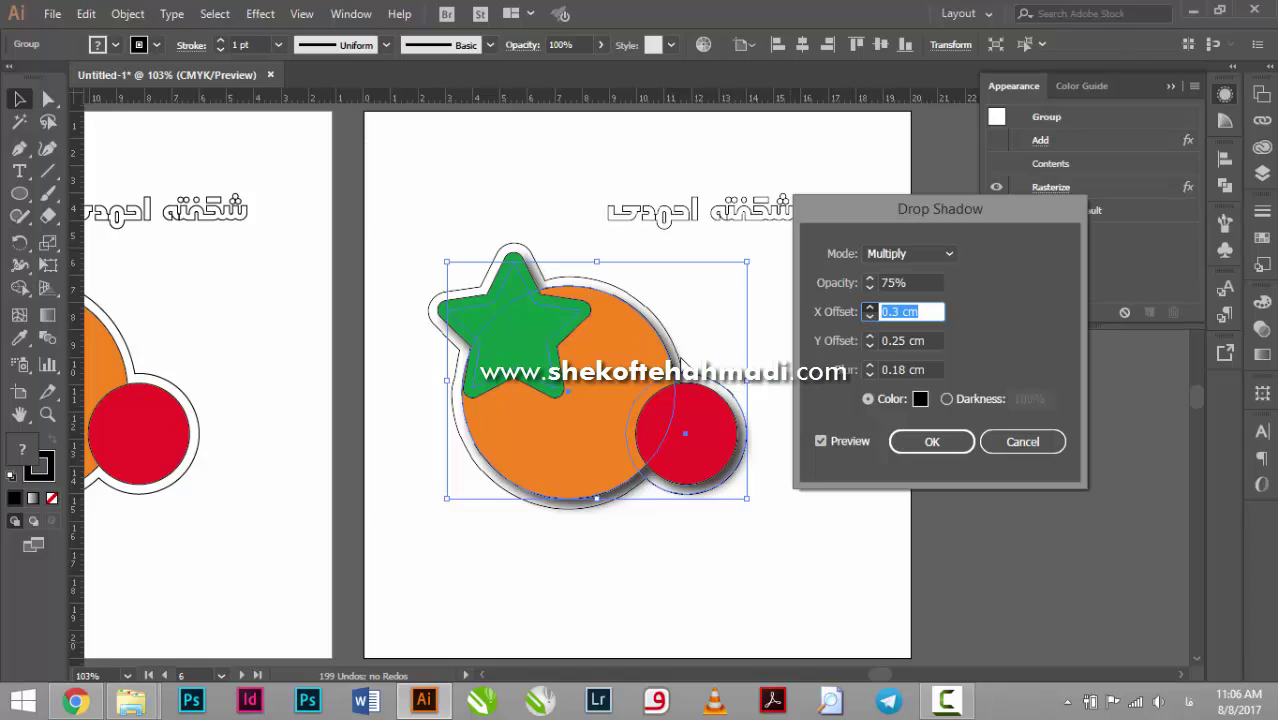
Set the shadow's Y offset to 0.7 cm, blur to 0.4 cm, use Darkness, and apply it.
{"action": "left_click", "coordinate": [871, 336]}
{"action": "left_click", "coordinate": [870, 336]}
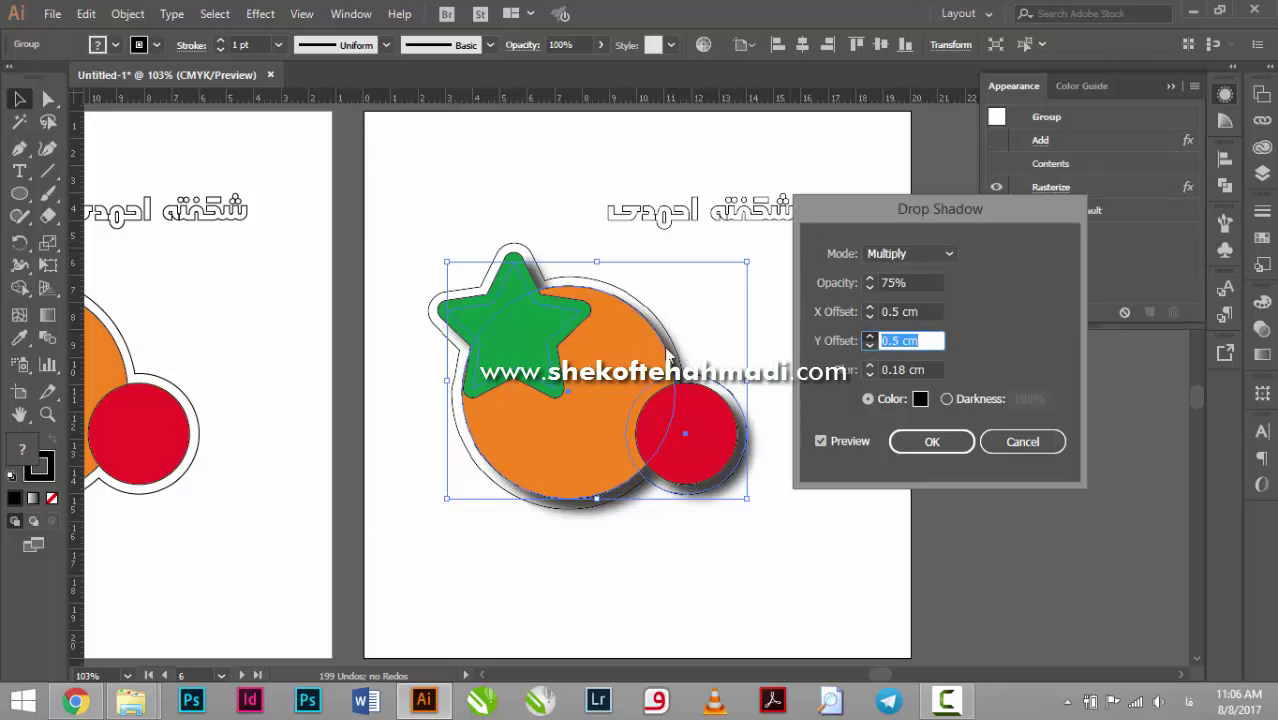
{"action": "key", "text": "Up"}
{"action": "key", "text": "Up"}
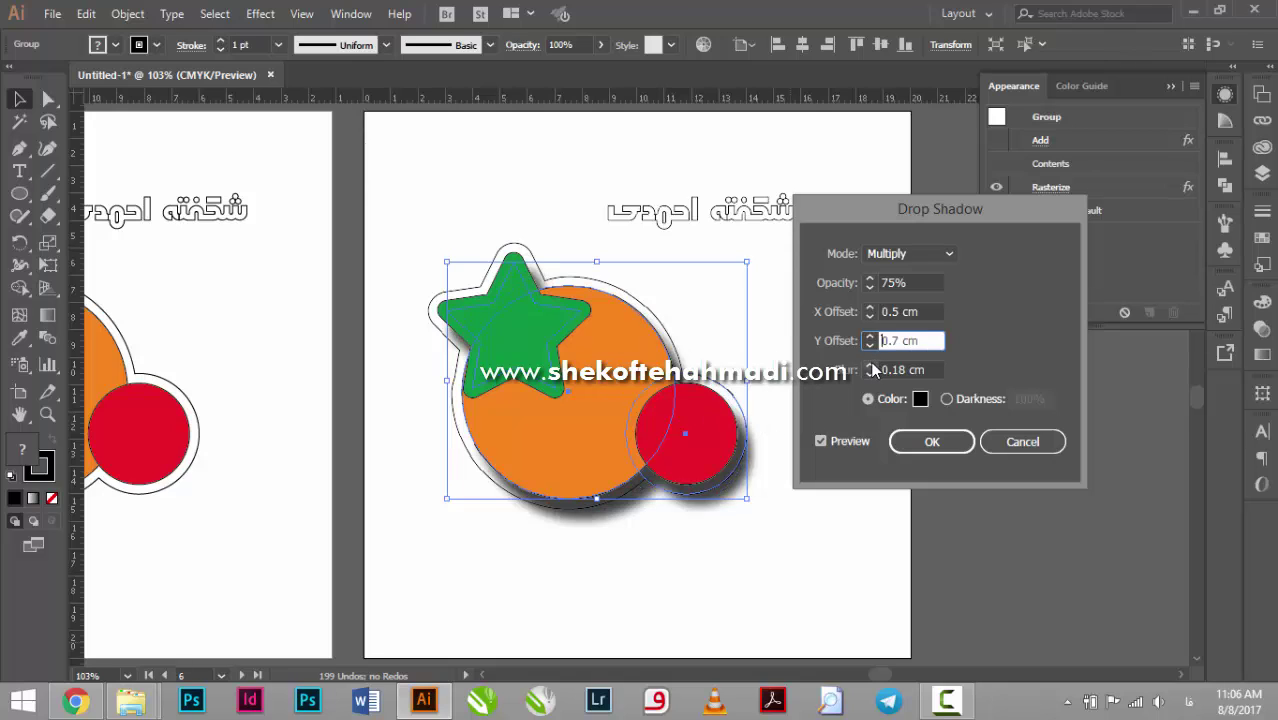
{"action": "left_click", "coordinate": [870, 366]}
{"action": "key", "text": "Up"}
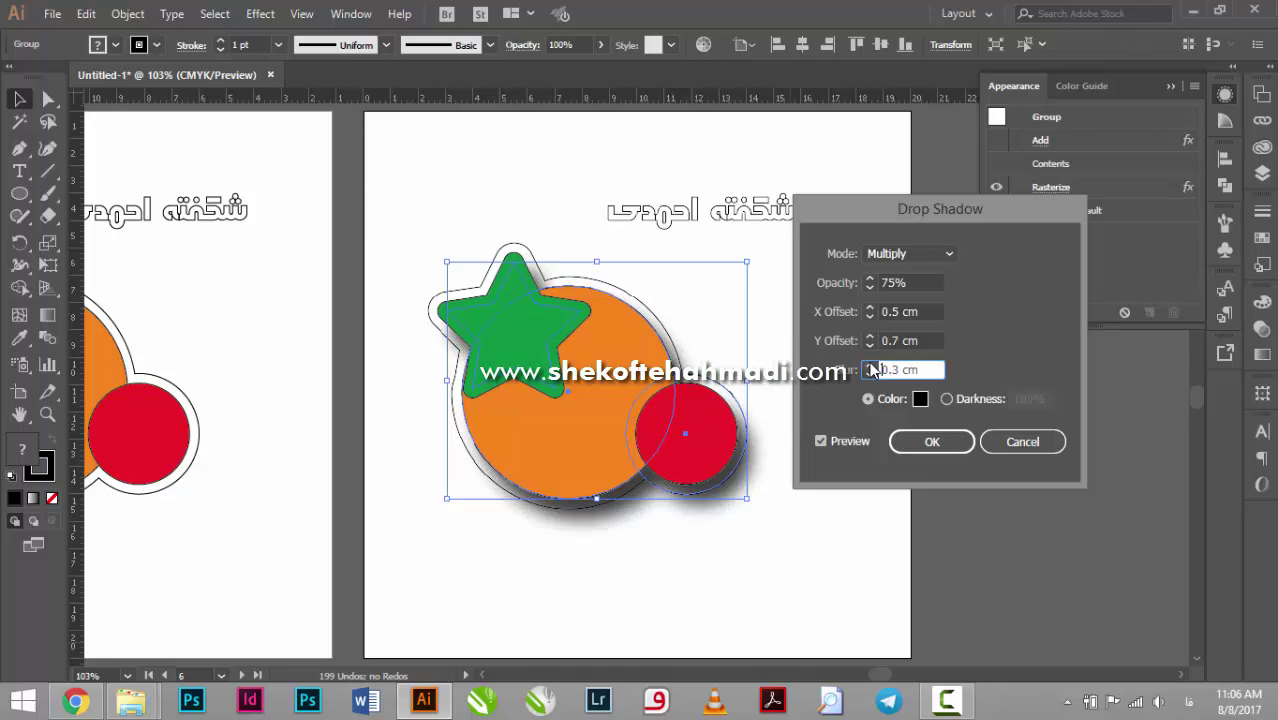
{"action": "left_click", "coordinate": [870, 366]}
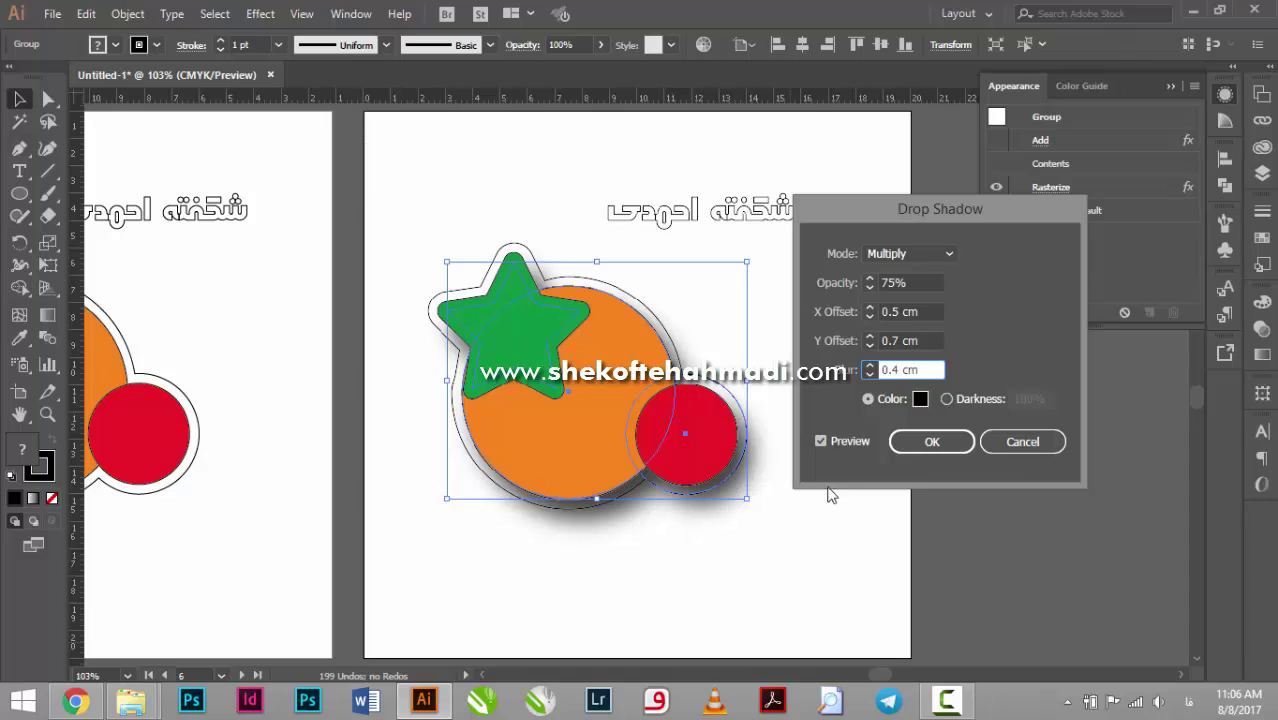
{"action": "left_click", "coordinate": [948, 400]}
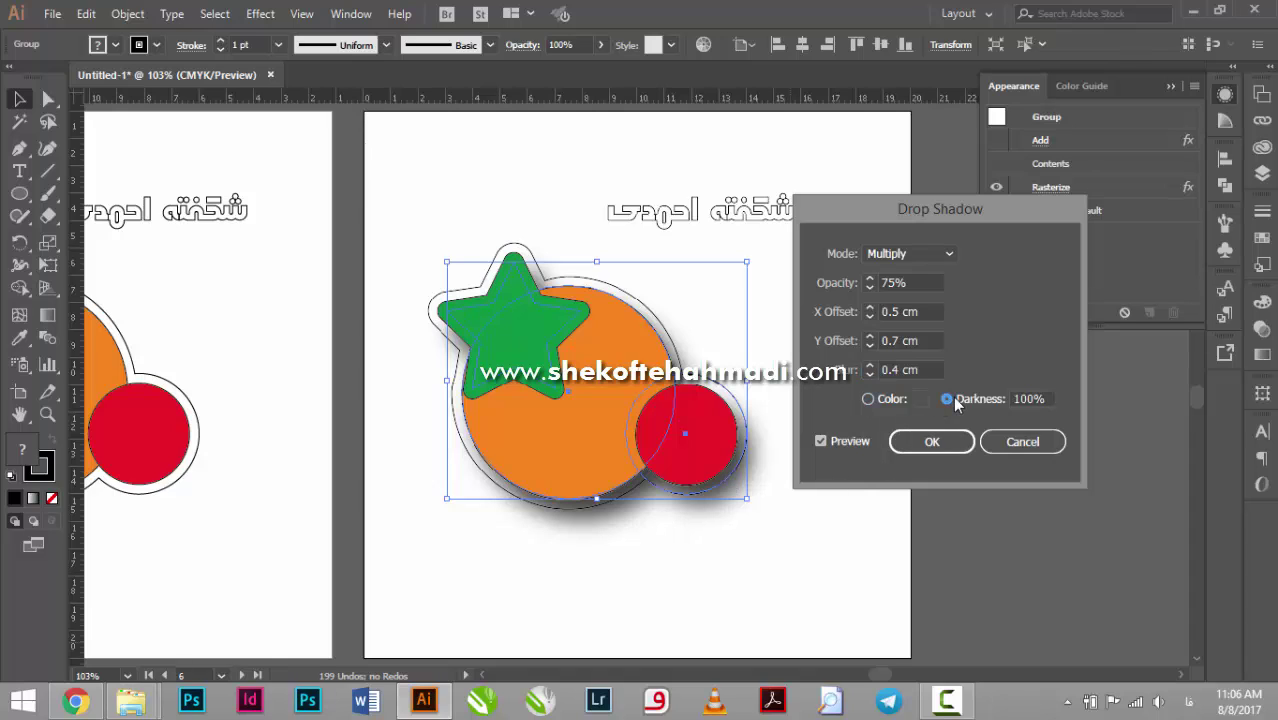
{"action": "left_click", "coordinate": [945, 450]}
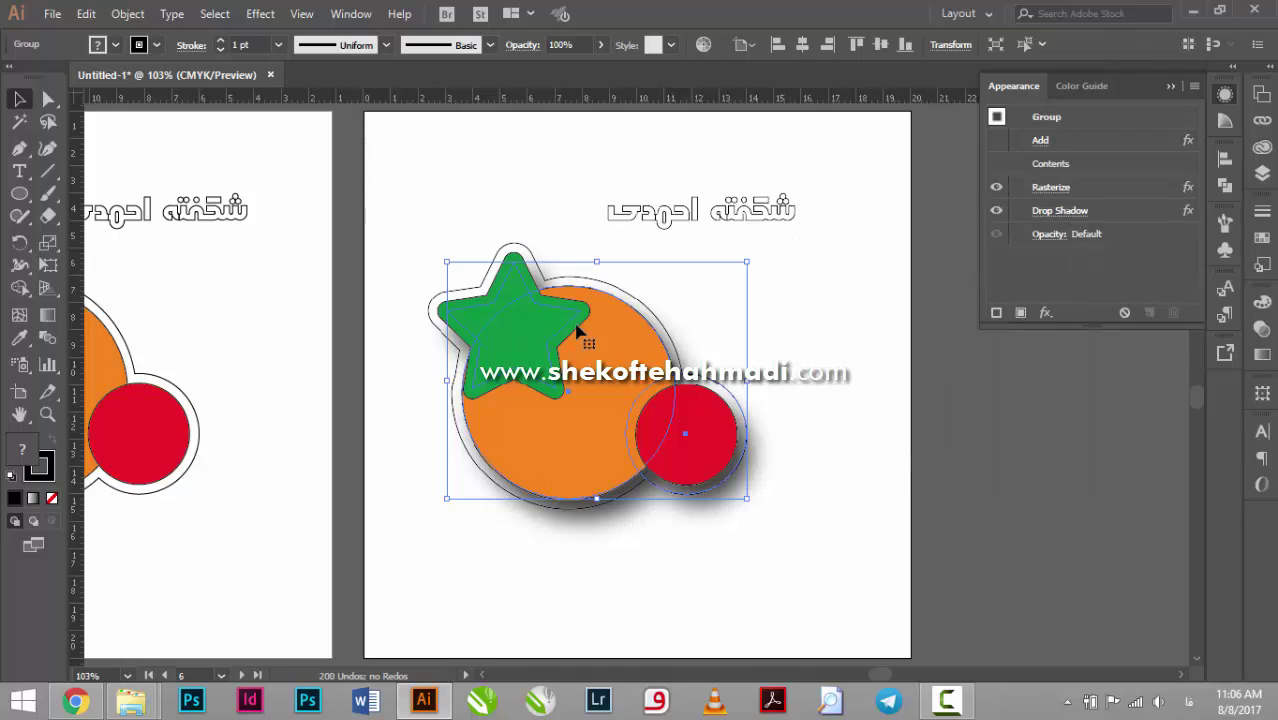
Select and drag the fruit group upward, then undo that move.
{"action": "left_click", "coordinate": [458, 184]}
{"action": "scroll", "coordinate": [515, 312], "scroll_direction": "up", "scroll_amount": 1}
{"action": "scroll", "coordinate": [540, 350], "scroll_direction": "up", "scroll_amount": 1}
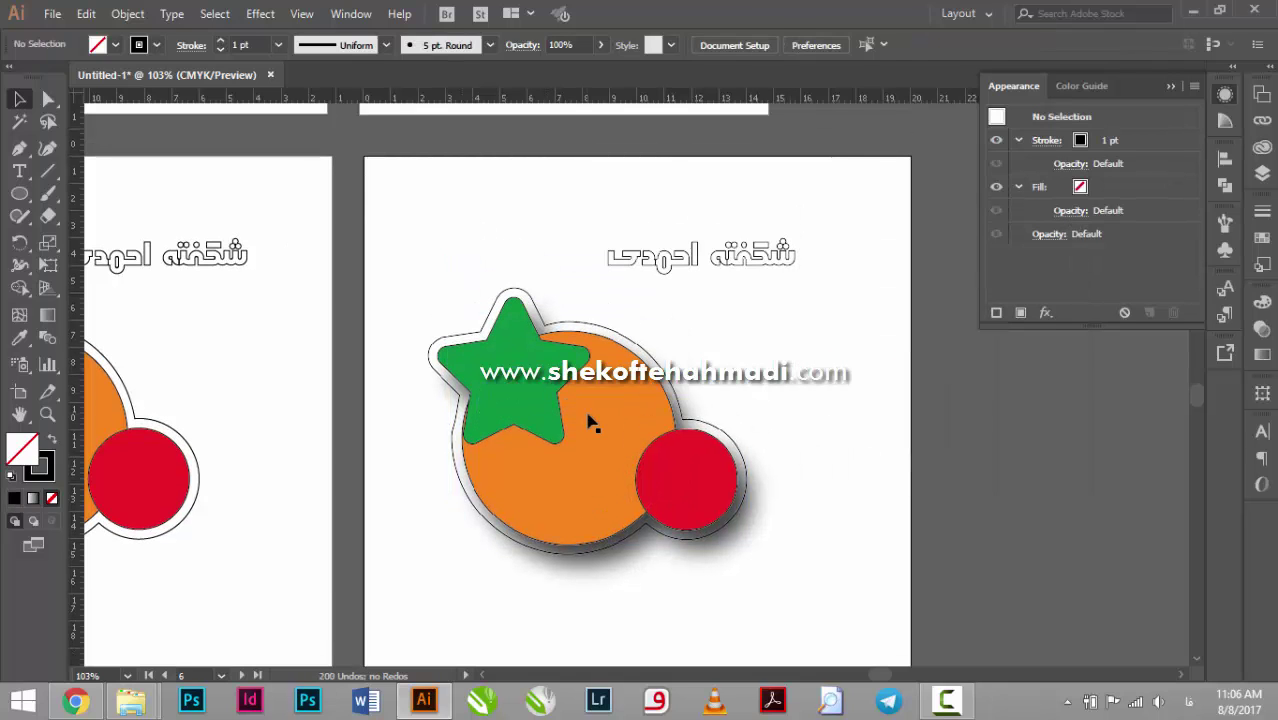
{"action": "left_click", "coordinate": [587, 413]}
{"action": "scroll", "coordinate": [588, 423], "scroll_direction": "down", "scroll_amount": 1}
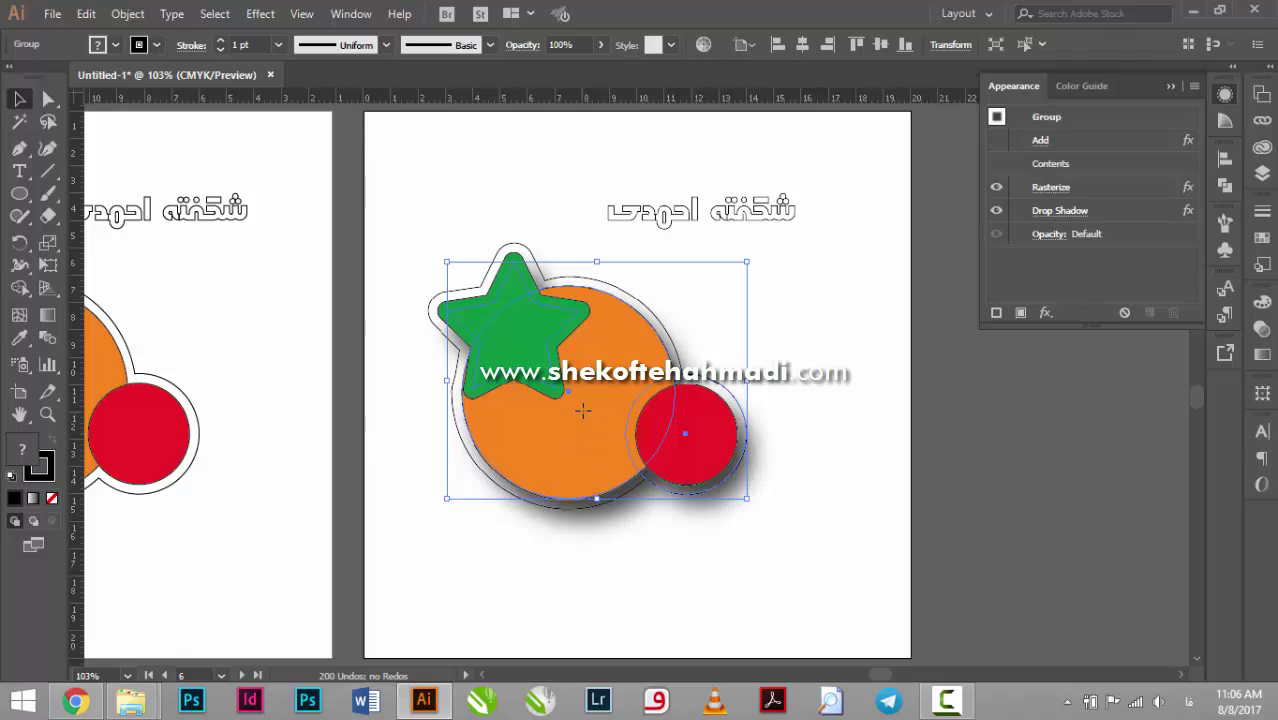
{"action": "left_click_drag", "start_coordinate": [586, 410], "coordinate": [586, 337]}
{"action": "left_click", "coordinate": [797, 213]}
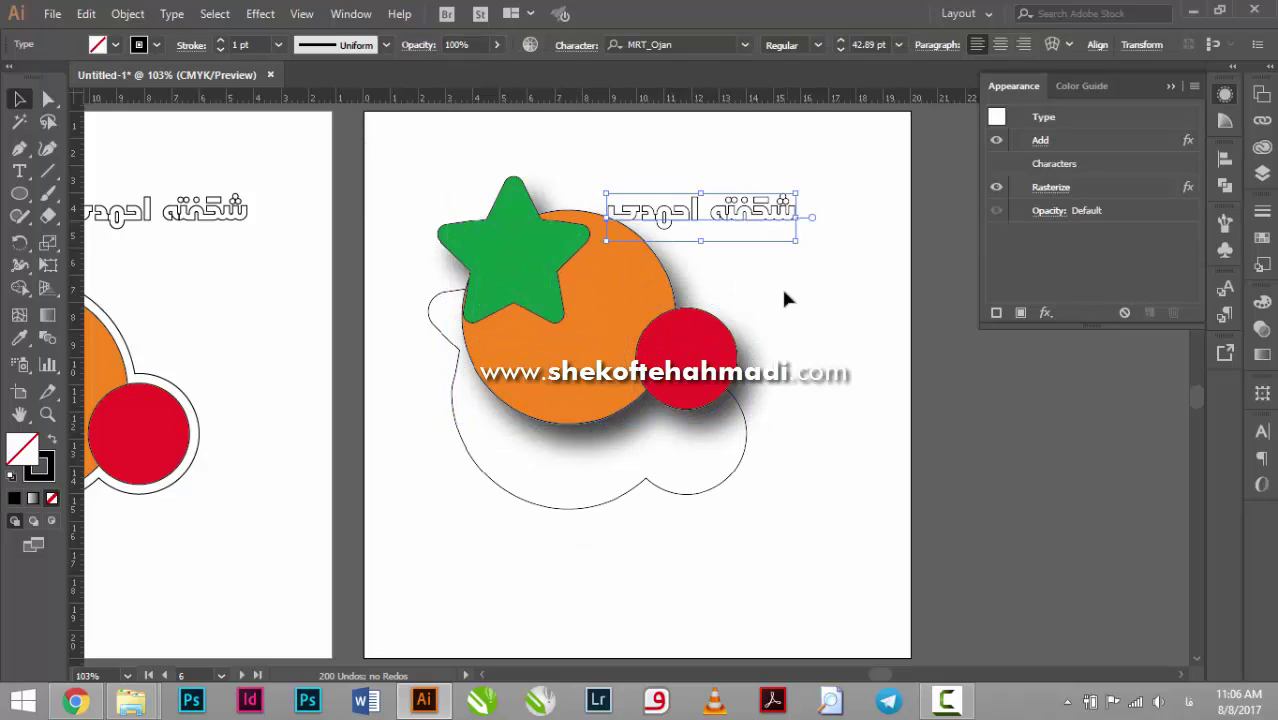
{"action": "key", "text": "ctrl+z"}
Move the Arabic title onto the left artboard and raise the fruit group higher on the page.
{"action": "left_click", "coordinate": [842, 430]}
{"action": "left_click_drag", "start_coordinate": [391, 258], "coordinate": [745, 530]}
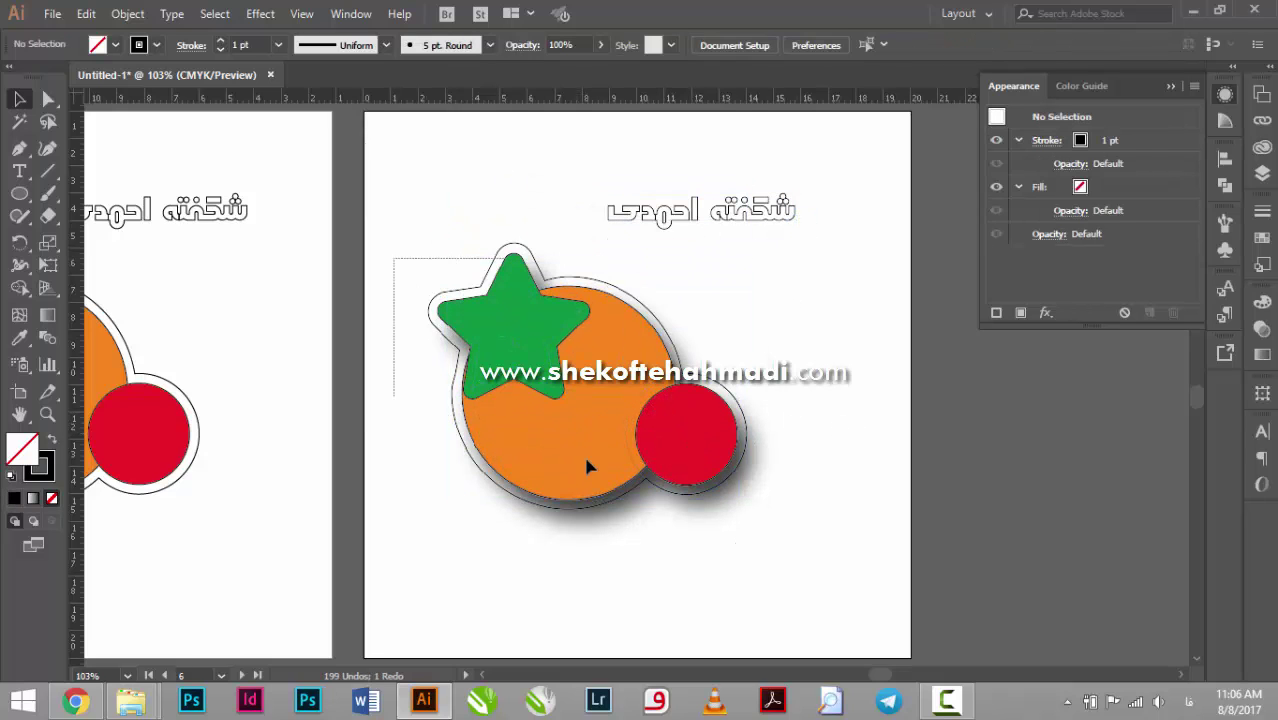
{"action": "left_click_drag", "start_coordinate": [686, 224], "coordinate": [222, 508]}
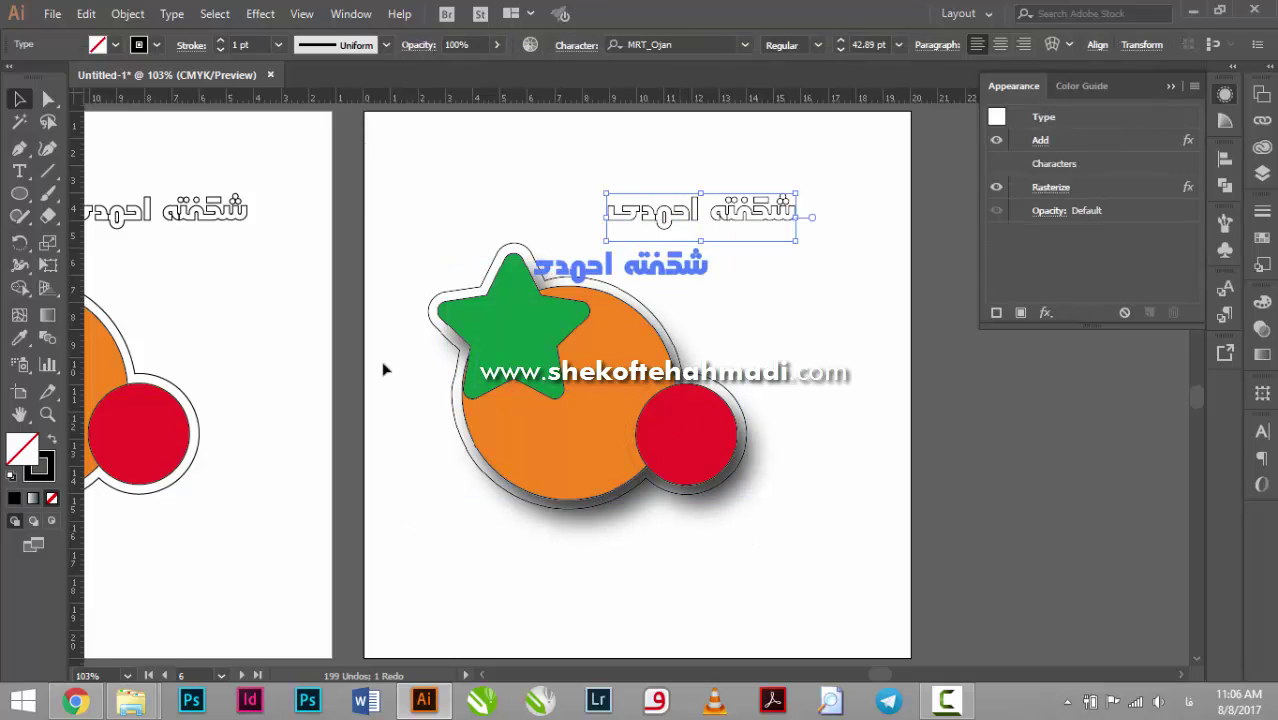
{"action": "left_click_drag", "start_coordinate": [414, 226], "coordinate": [818, 580]}
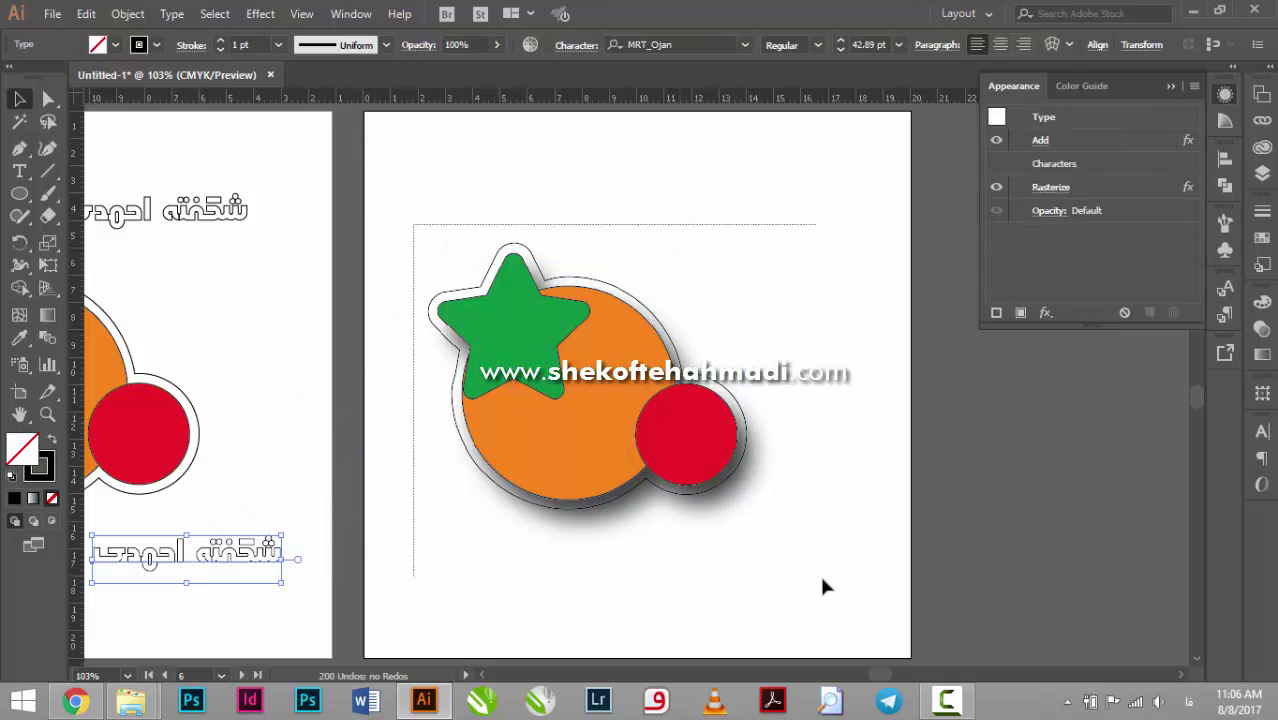
{"action": "mouse_move", "coordinate": [614, 432]}
{"action": "left_mouse_down"}
{"action": "mouse_move", "coordinate": [614, 296]}
{"action": "mouse_move", "coordinate": [531, 348]}
{"action": "mouse_move", "coordinate": [556, 337]}
{"action": "left_mouse_up"}
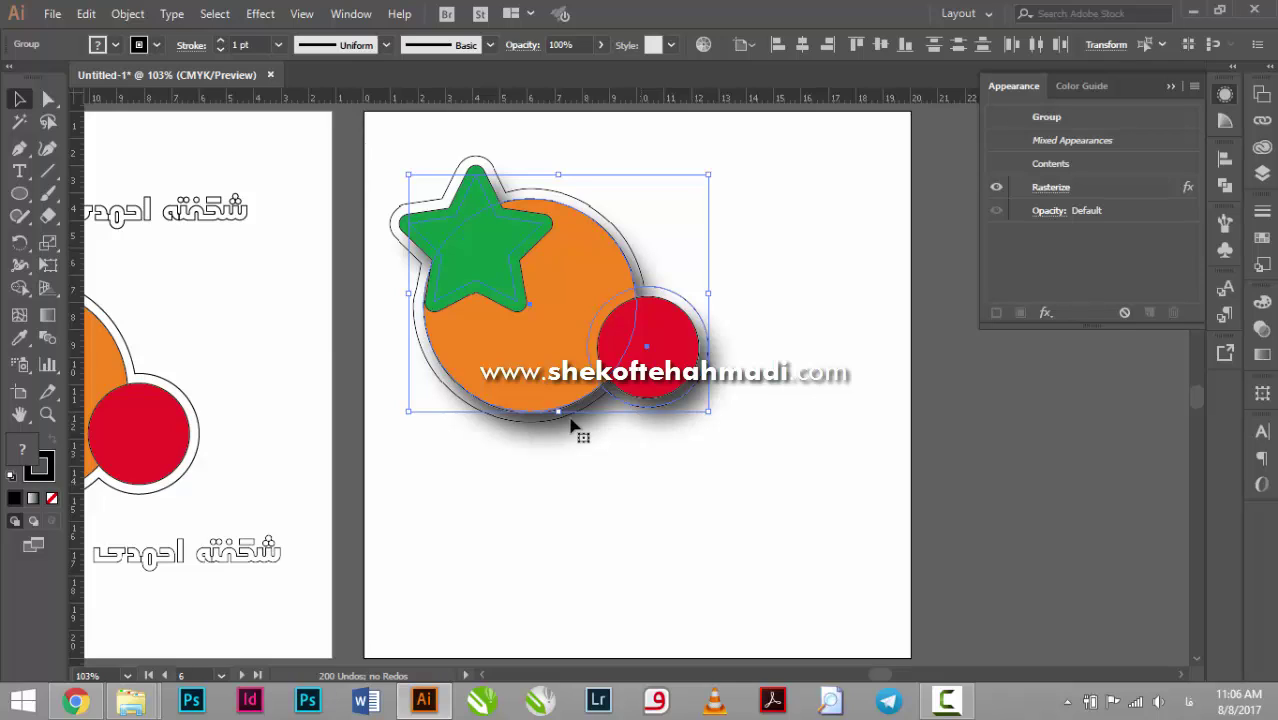
{"action": "key", "text": "ctrl+shift+b"}
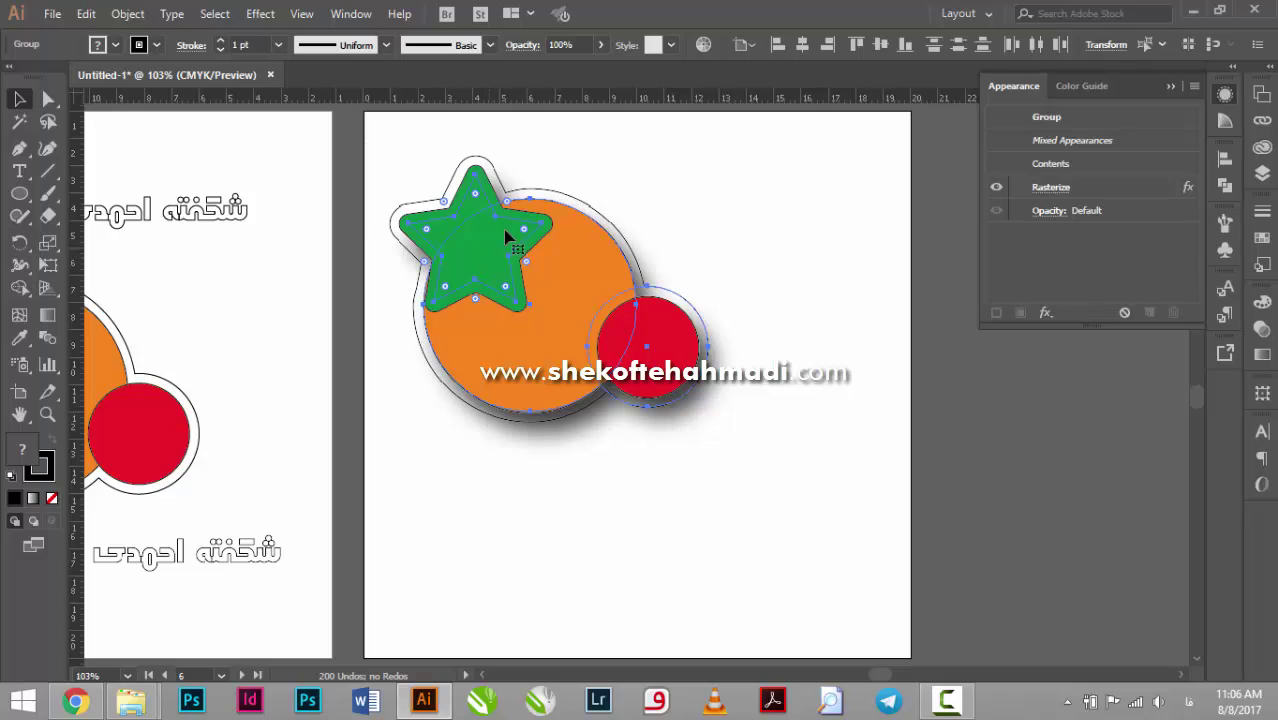
{"action": "key", "text": "ctrl+shift+b"}
{"action": "key", "text": "ctrl+shift+b"}
{"action": "key", "text": "ctrl+shift+b"}
{"action": "key", "text": "ctrl+shift+b"}
{"action": "left_click", "coordinate": [1105, 45]}
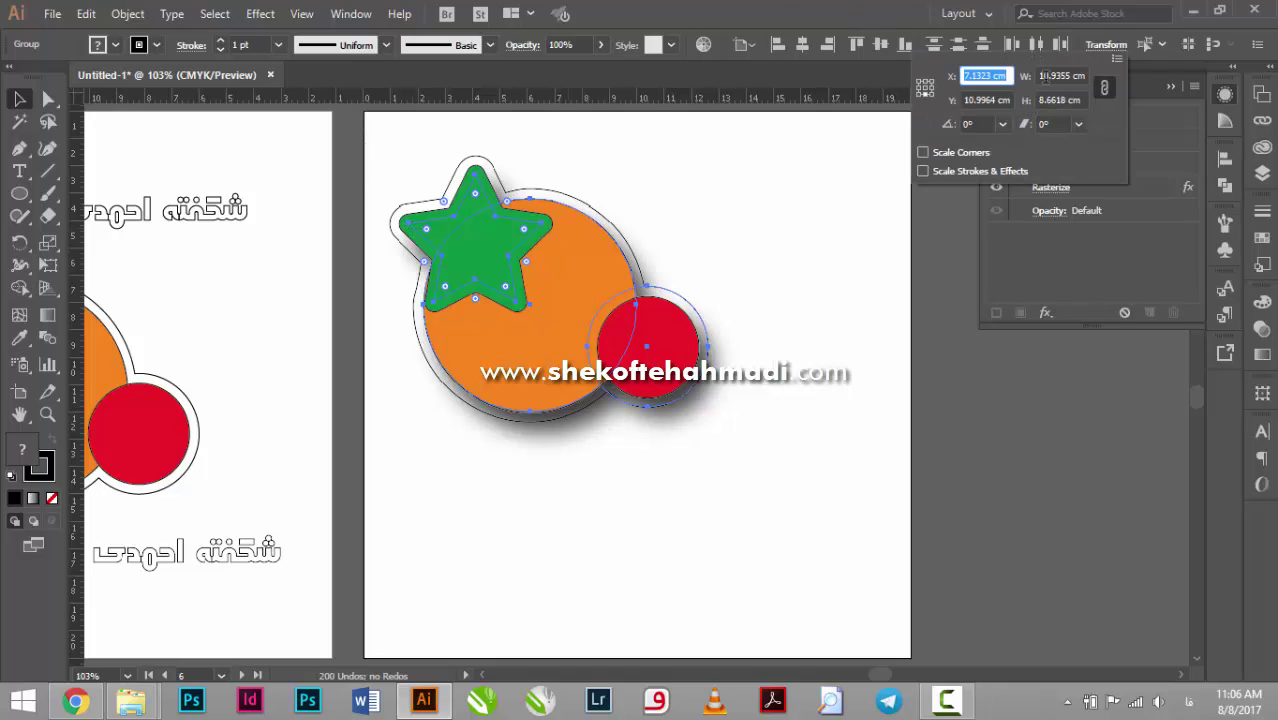
{"action": "key", "text": "Tab"}
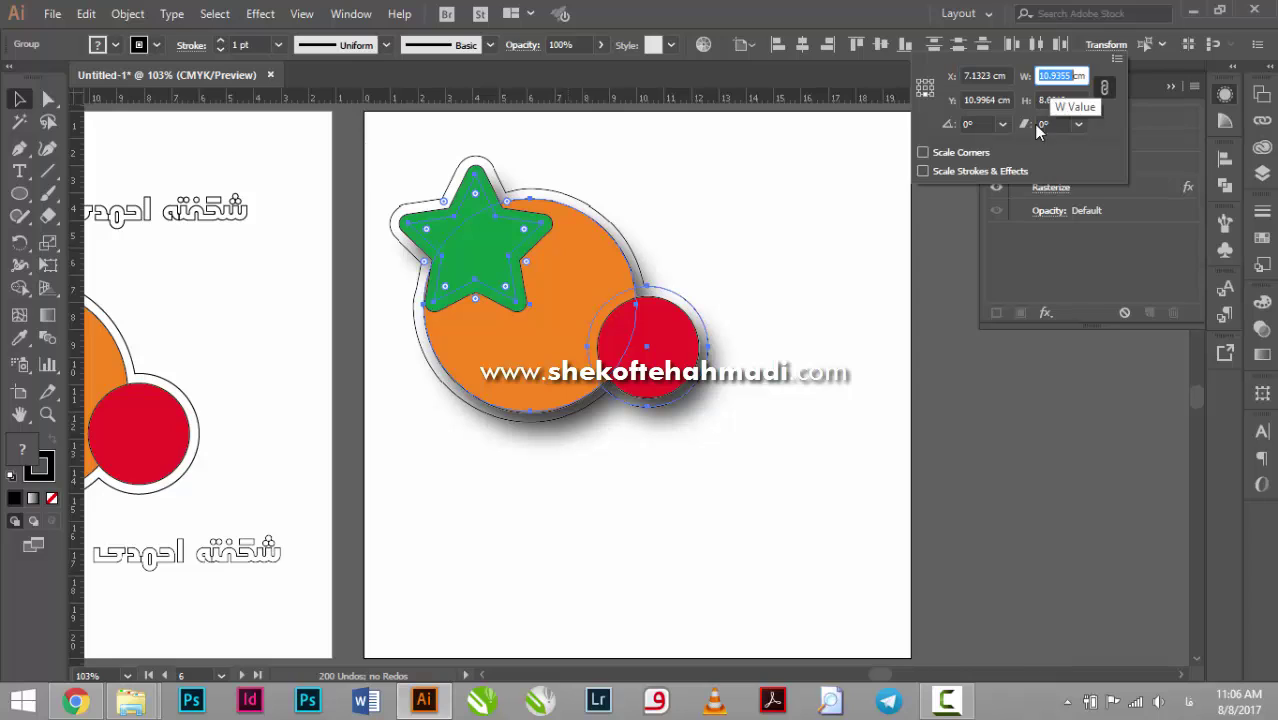
{"action": "type", "text": "5"}
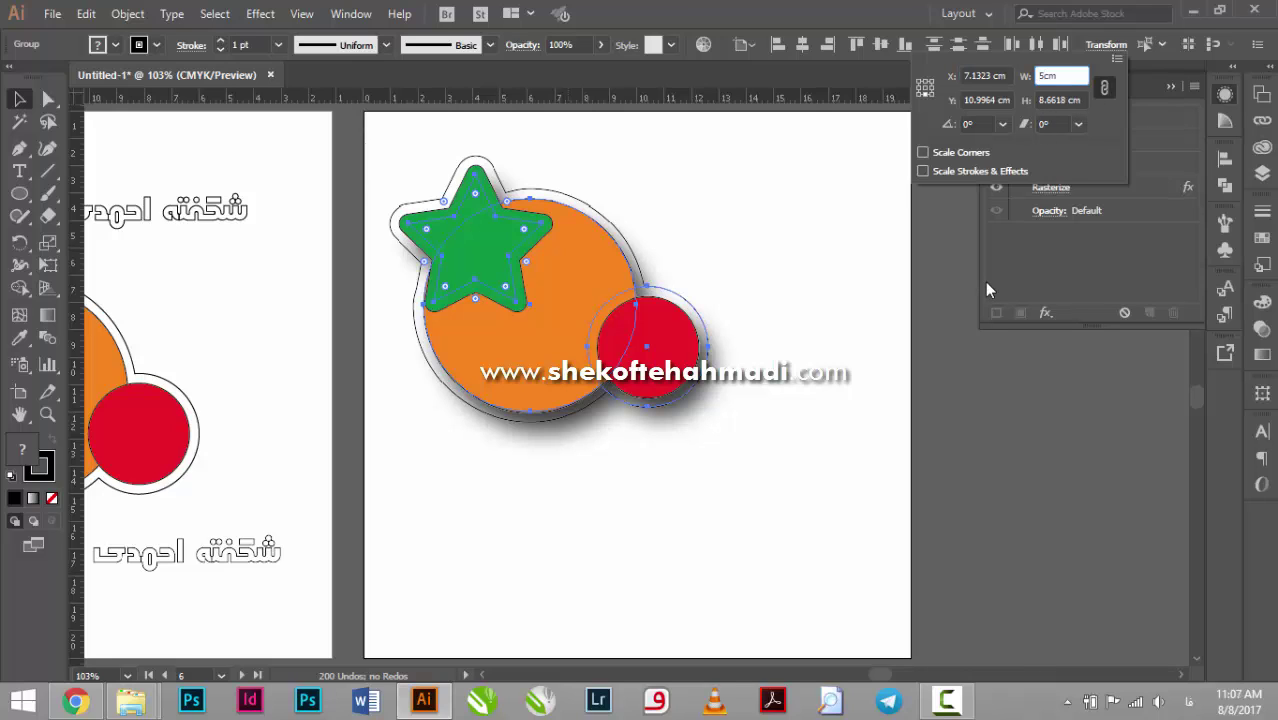
{"action": "key", "text": "Return"}
{"action": "key", "text": "ctrl+z"}
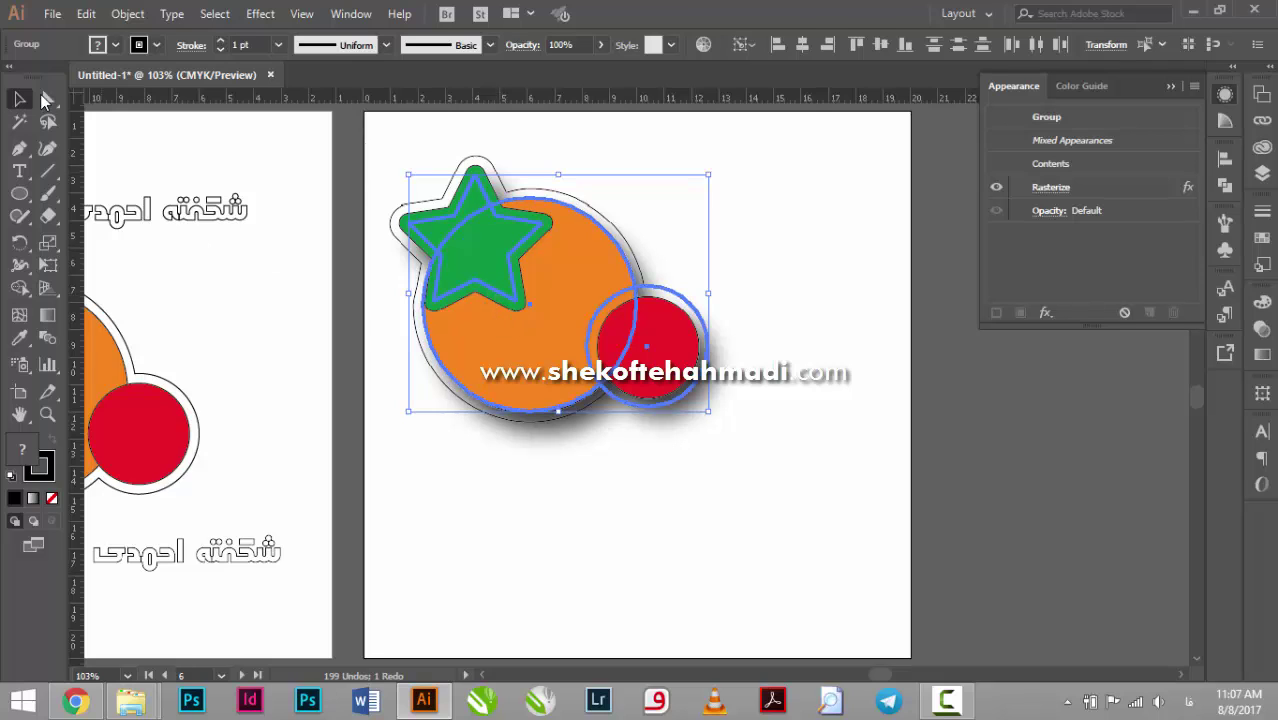
{"action": "left_click_drag", "start_coordinate": [45, 100], "coordinate": [110, 118]}
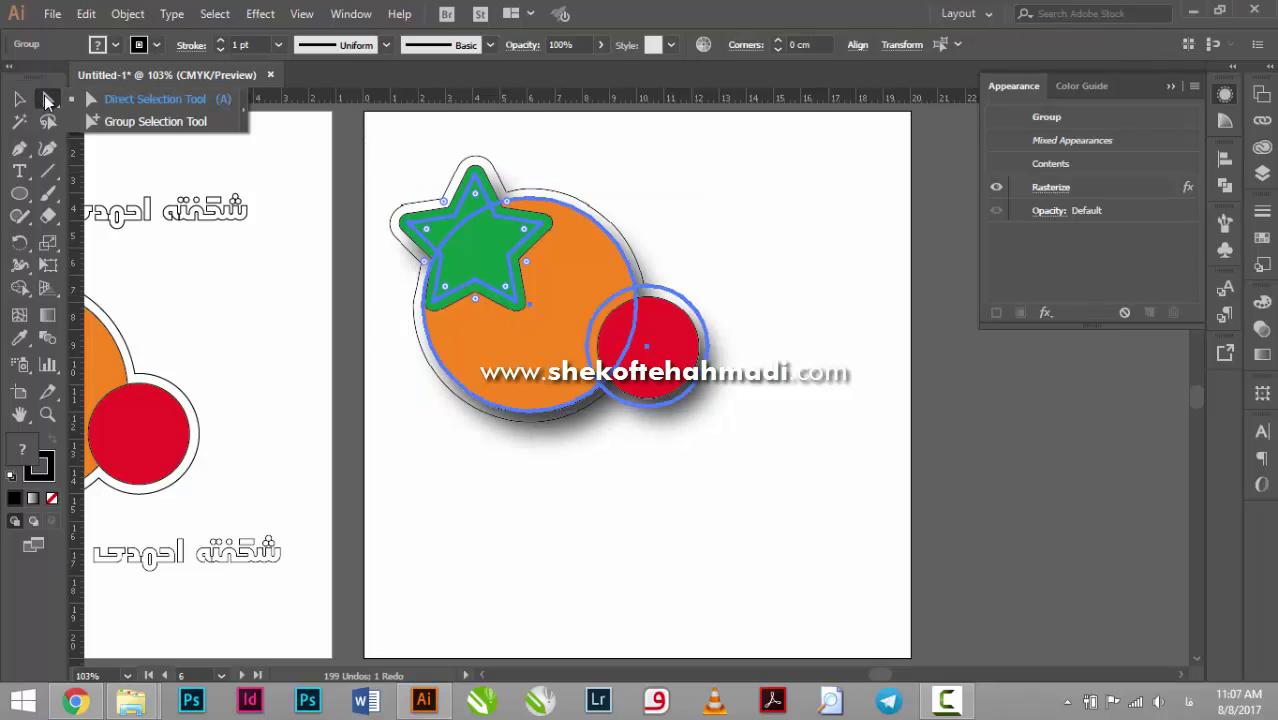
{"action": "left_click", "coordinate": [456, 228]}
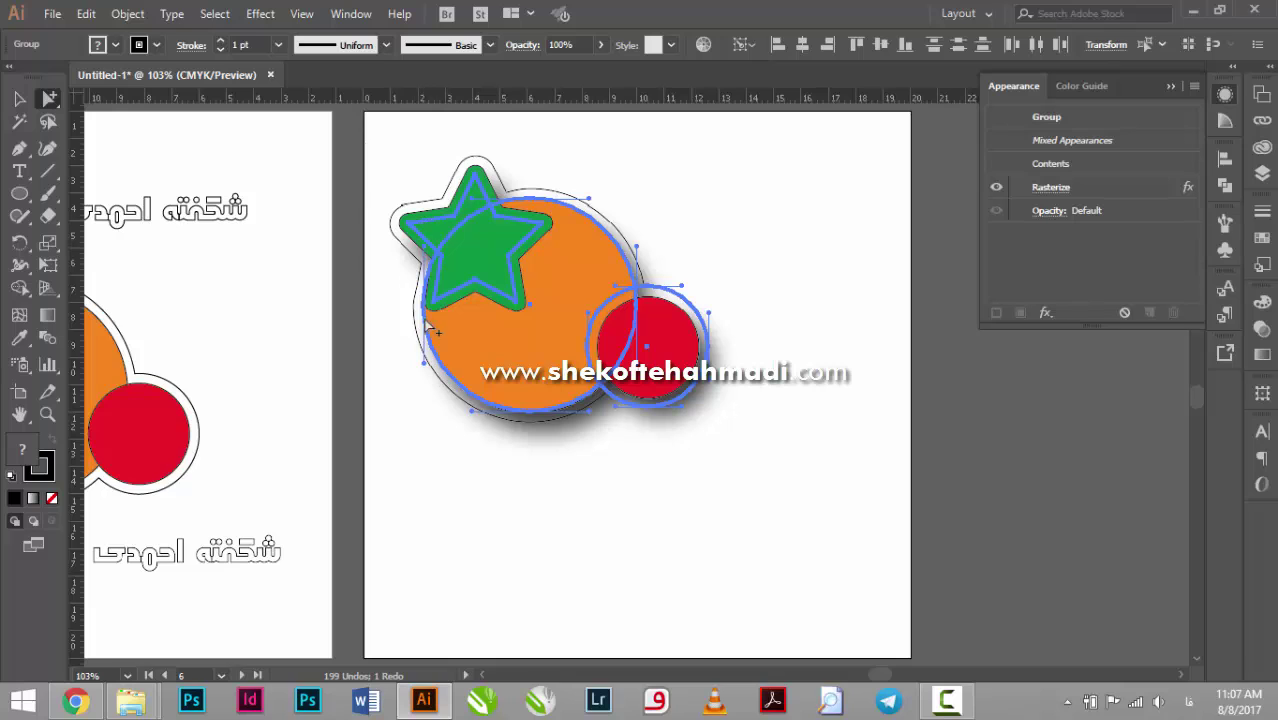
{"action": "left_click", "coordinate": [19, 98]}
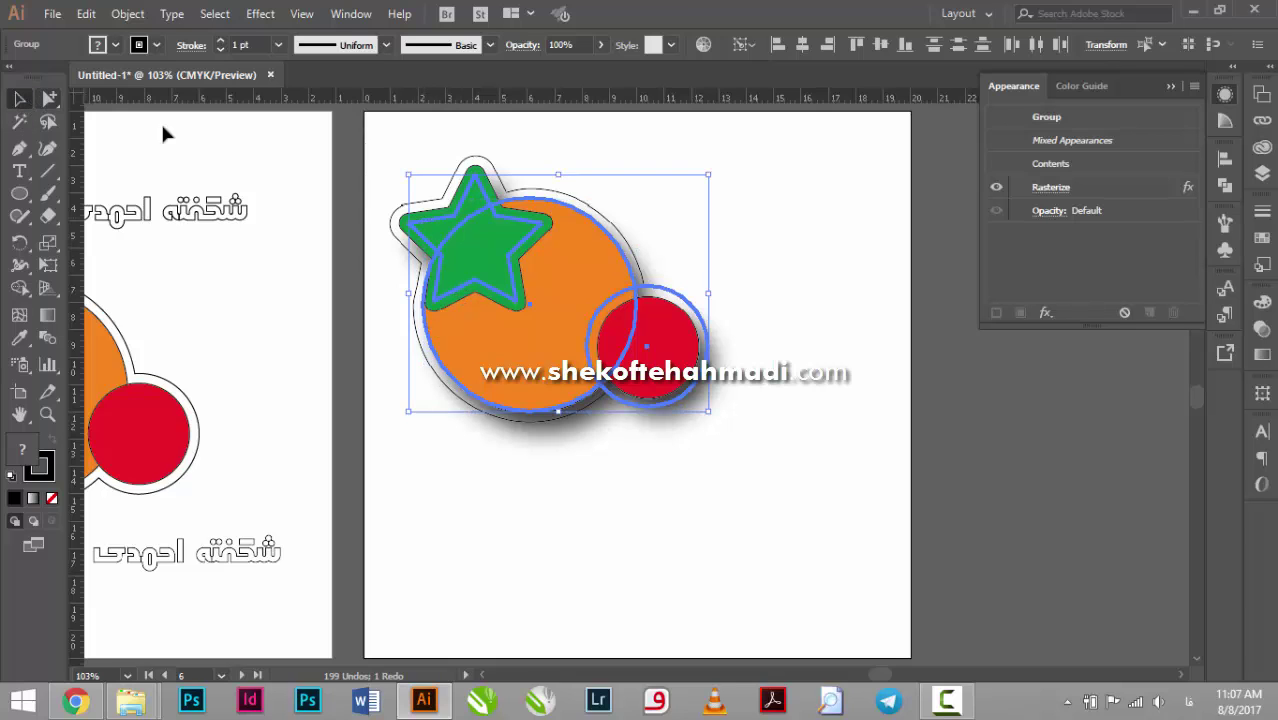
{"action": "left_click", "coordinate": [440, 238]}
{"action": "key", "text": "ctrl+shift+b"}
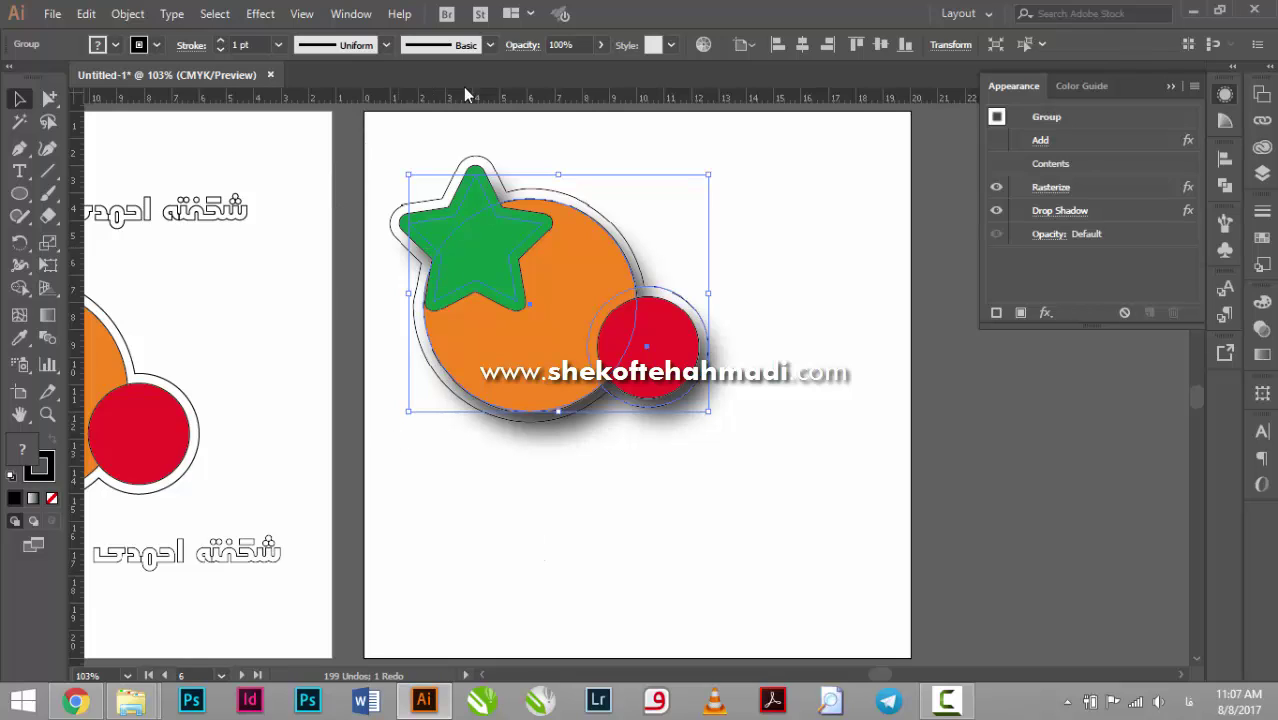
{"action": "left_click_drag", "start_coordinate": [372, 142], "coordinate": [754, 468]}
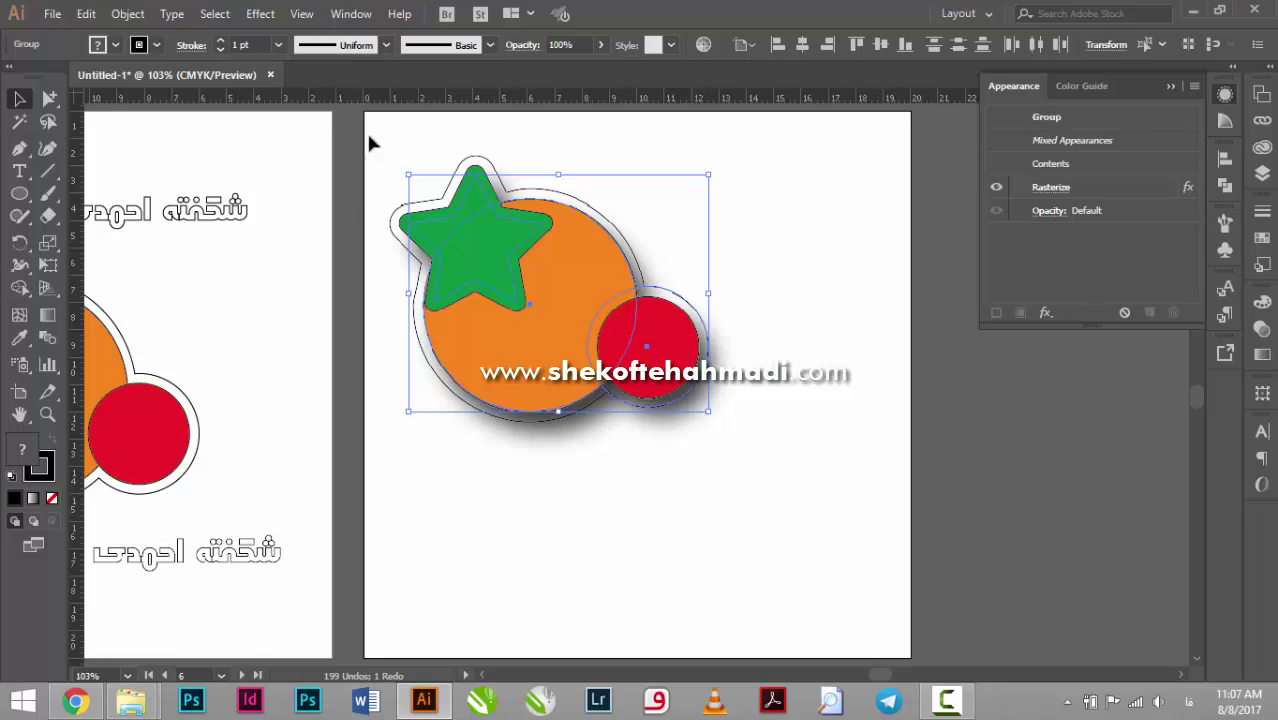
{"action": "left_click", "coordinate": [260, 14]}
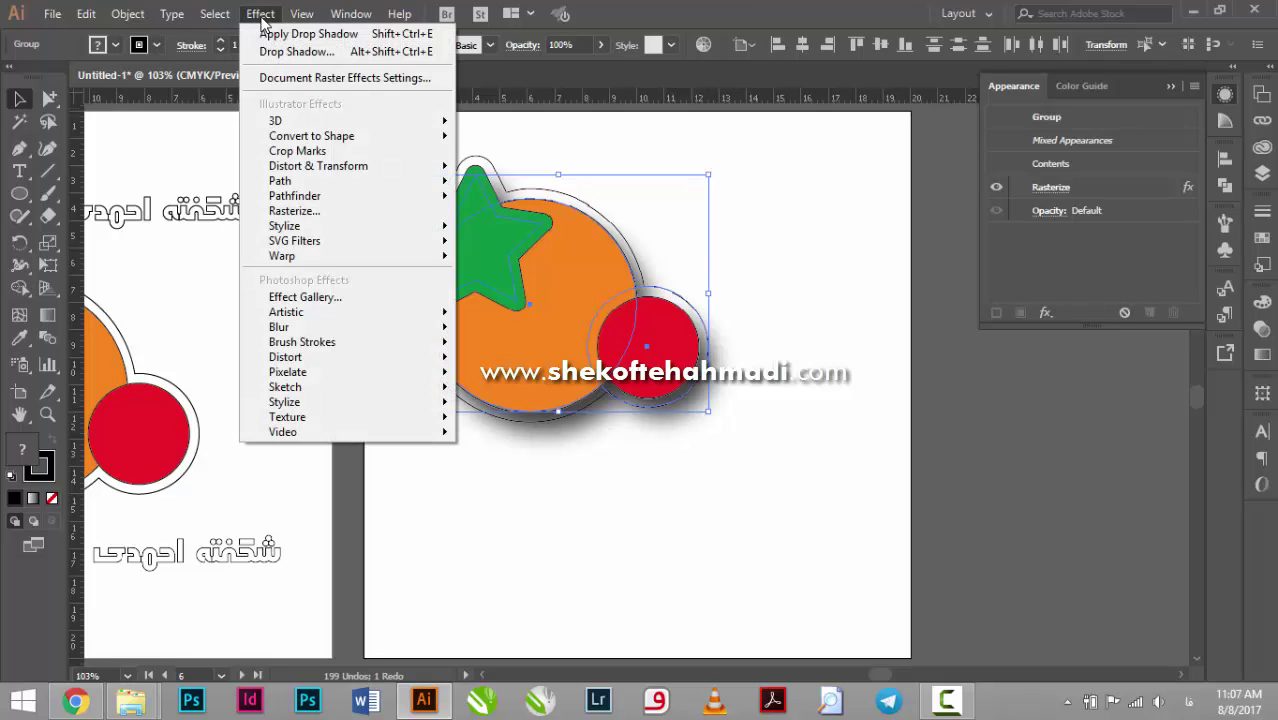
{"action": "mouse_move", "coordinate": [284, 226]}
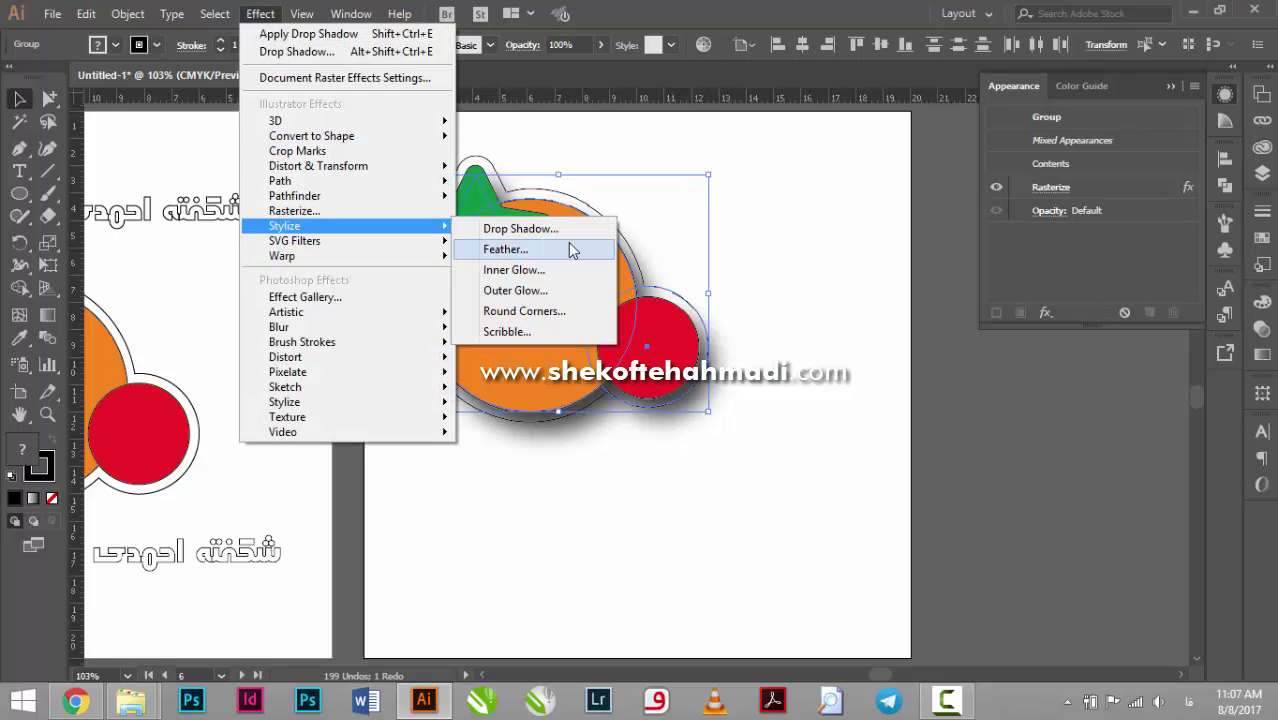
{"action": "left_click", "coordinate": [564, 247]}
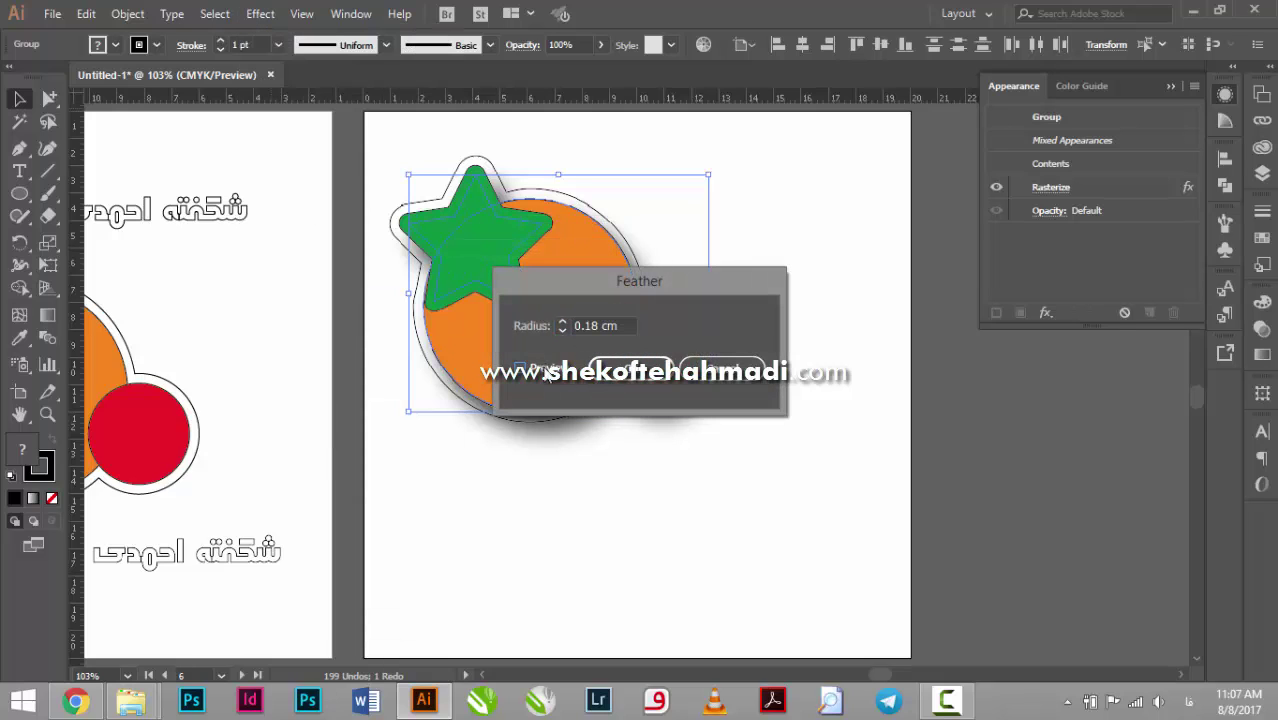
{"action": "left_click", "coordinate": [548, 373]}
{"action": "left_click_drag", "start_coordinate": [531, 290], "coordinate": [591, 402]}
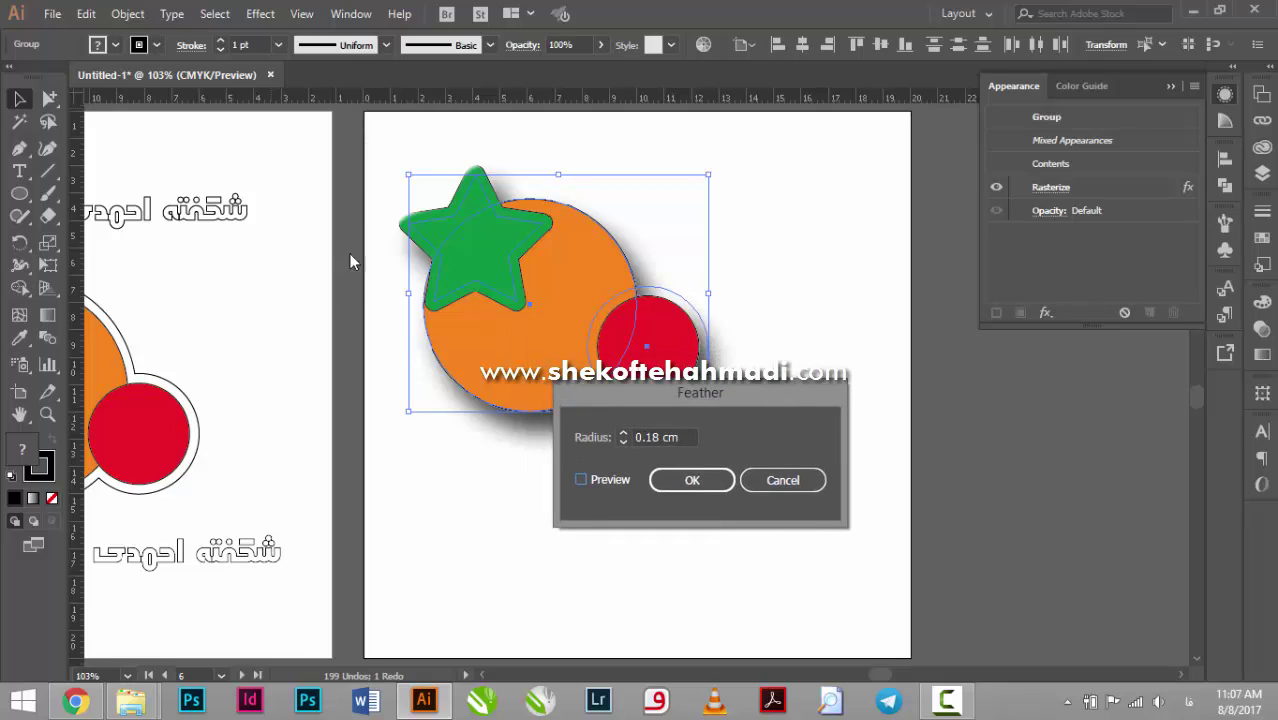
{"action": "left_click", "coordinate": [772, 480]}
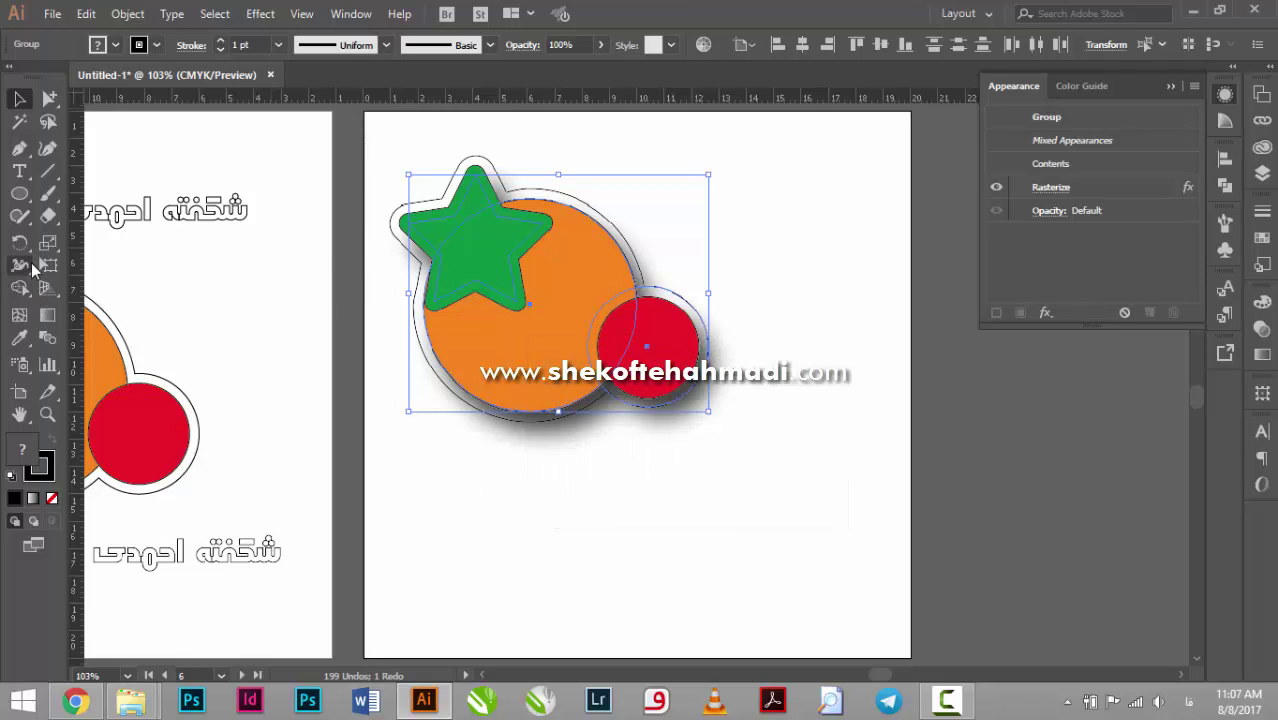
Draw an ellipse below the sticker and fill it with a tan swatch.
{"action": "left_click", "coordinate": [21, 194]}
{"action": "left_click_drag", "start_coordinate": [469, 489], "coordinate": [647, 612]}
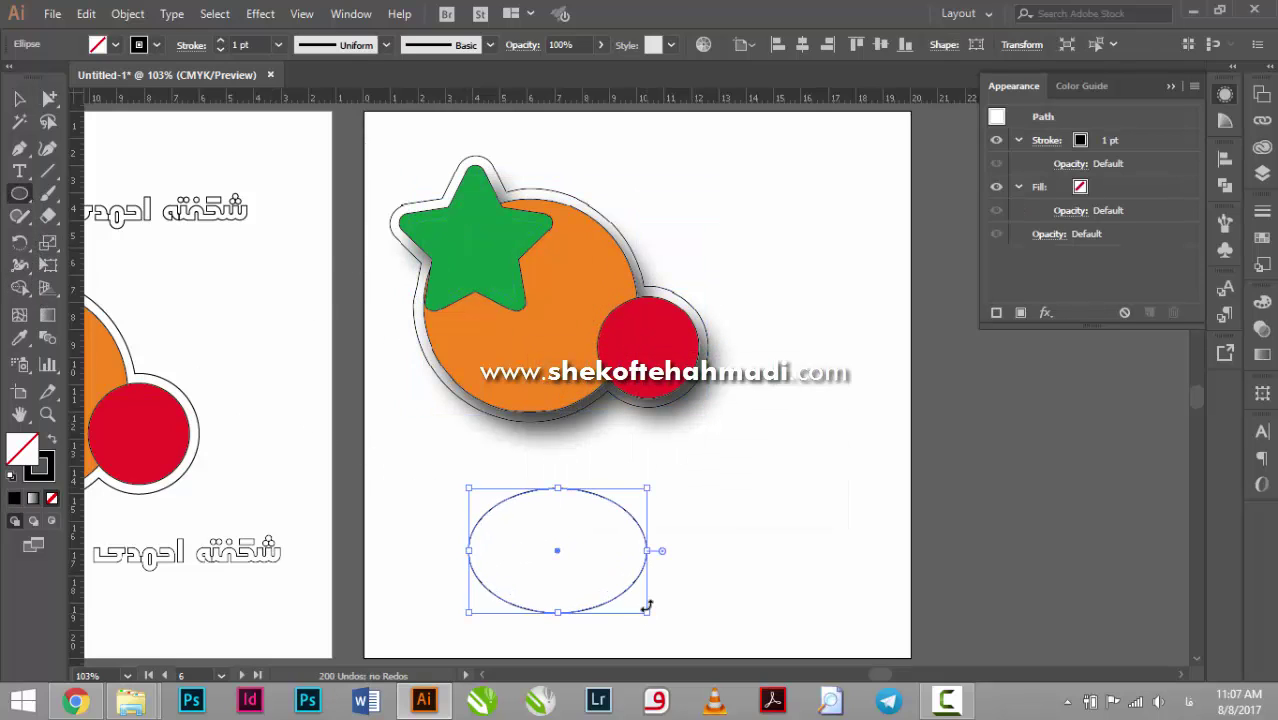
{"action": "left_click", "coordinate": [120, 47]}
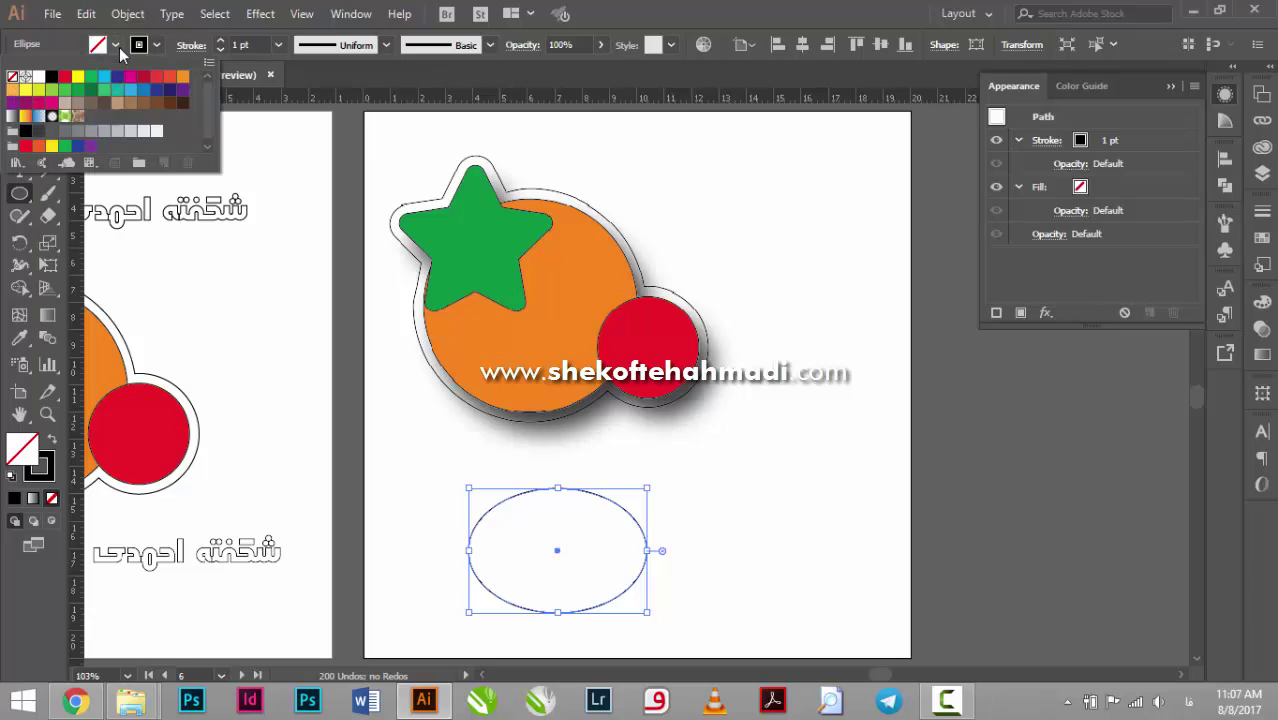
{"action": "left_click", "coordinate": [118, 105]}
{"action": "scroll", "coordinate": [630, 348], "scroll_direction": "down", "scroll_amount": 3}
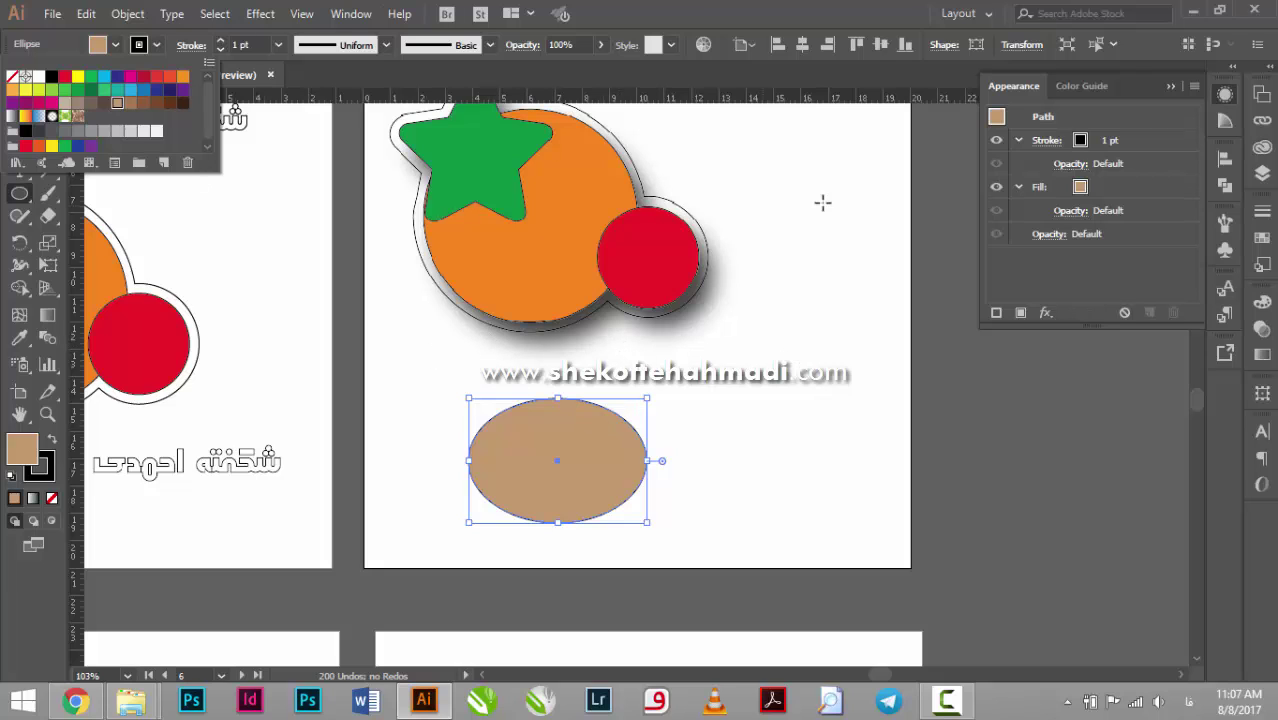
Feather the ellipse's edges with a 1 cm radius.
{"action": "left_click", "coordinate": [247, 17]}
{"action": "left_click", "coordinate": [258, 15]}
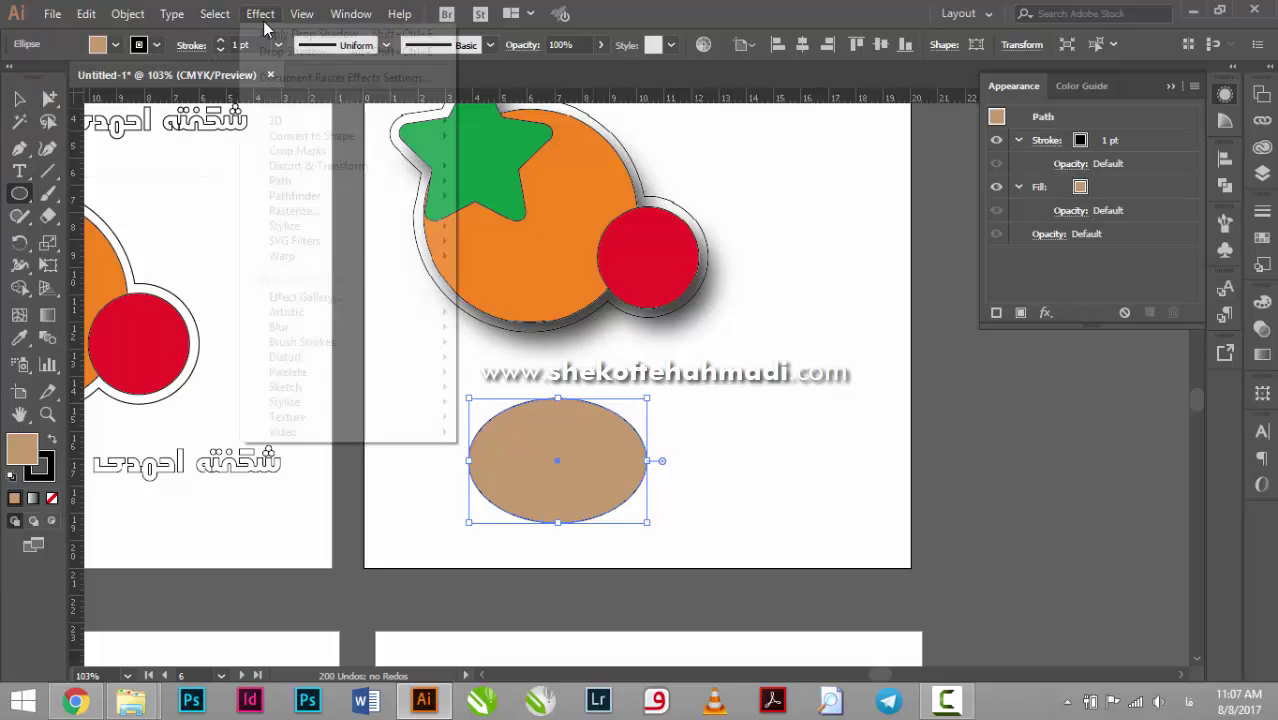
{"action": "mouse_move", "coordinate": [284, 226]}
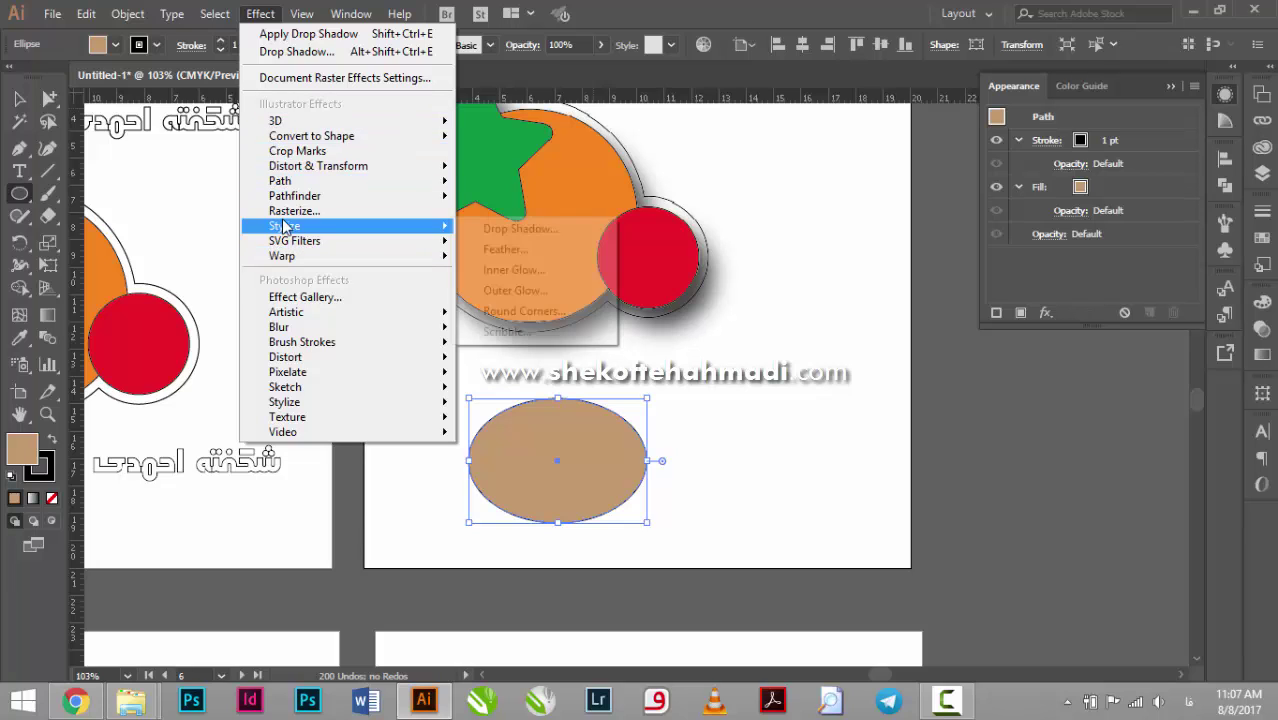
{"action": "left_click", "coordinate": [566, 249]}
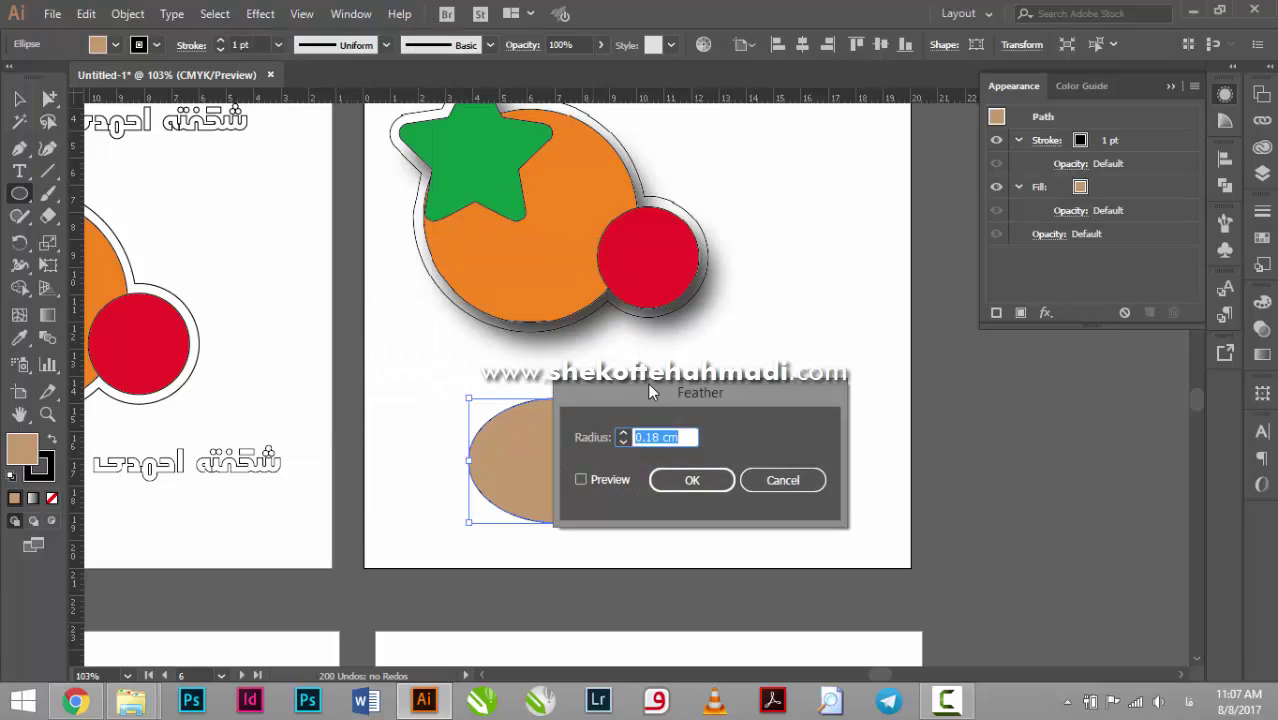
{"action": "left_click_drag", "start_coordinate": [648, 390], "coordinate": [853, 256]}
{"action": "left_click", "coordinate": [812, 344]}
{"action": "double_click", "coordinate": [850, 301]}
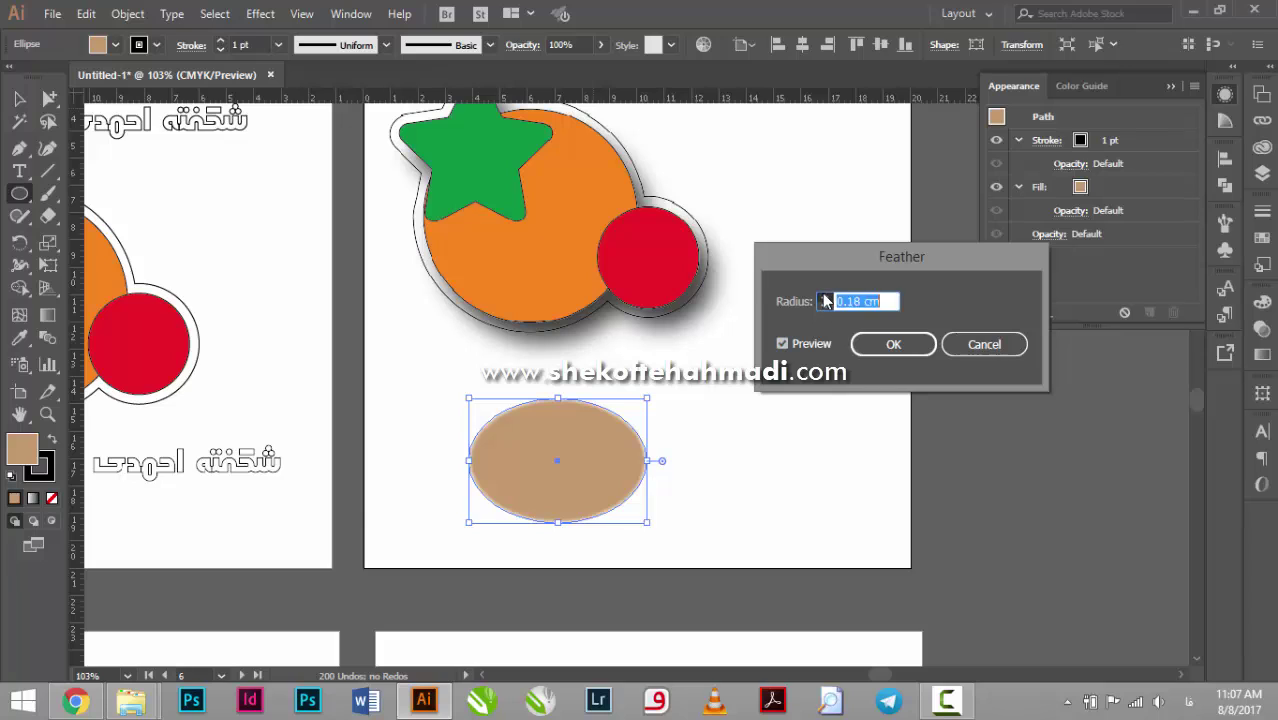
{"action": "type", "text": "0.7"}
{"action": "left_click", "coordinate": [824, 297]}
{"action": "left_click", "coordinate": [824, 297]}
{"action": "left_click", "coordinate": [824, 297]}
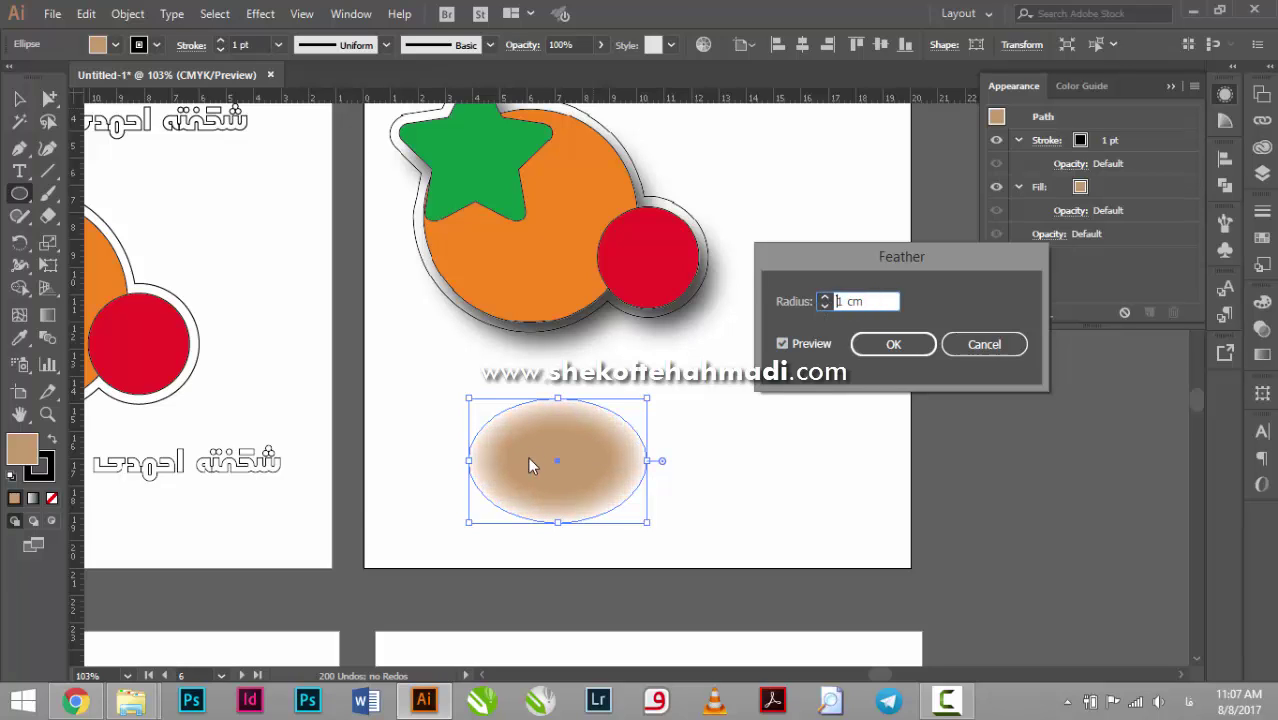
{"action": "left_click", "coordinate": [893, 344]}
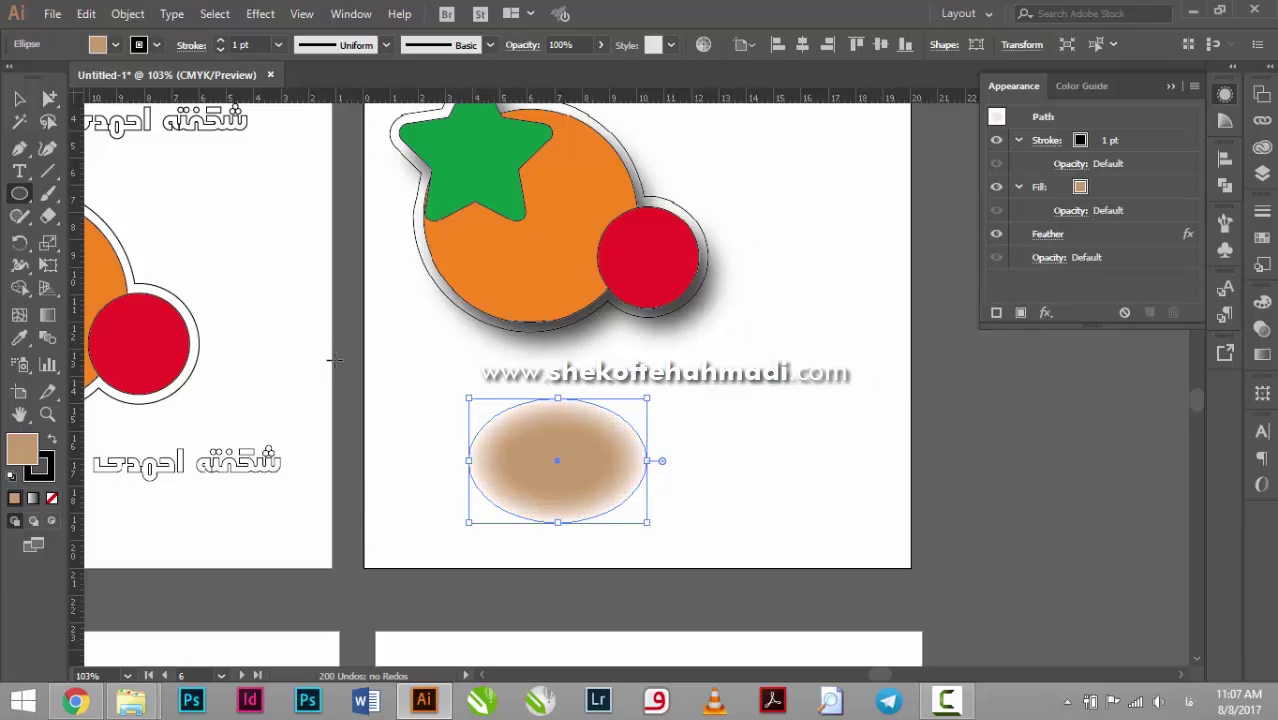
Shift the feathered tan ellipse to the left.
{"action": "left_click", "coordinate": [19, 98]}
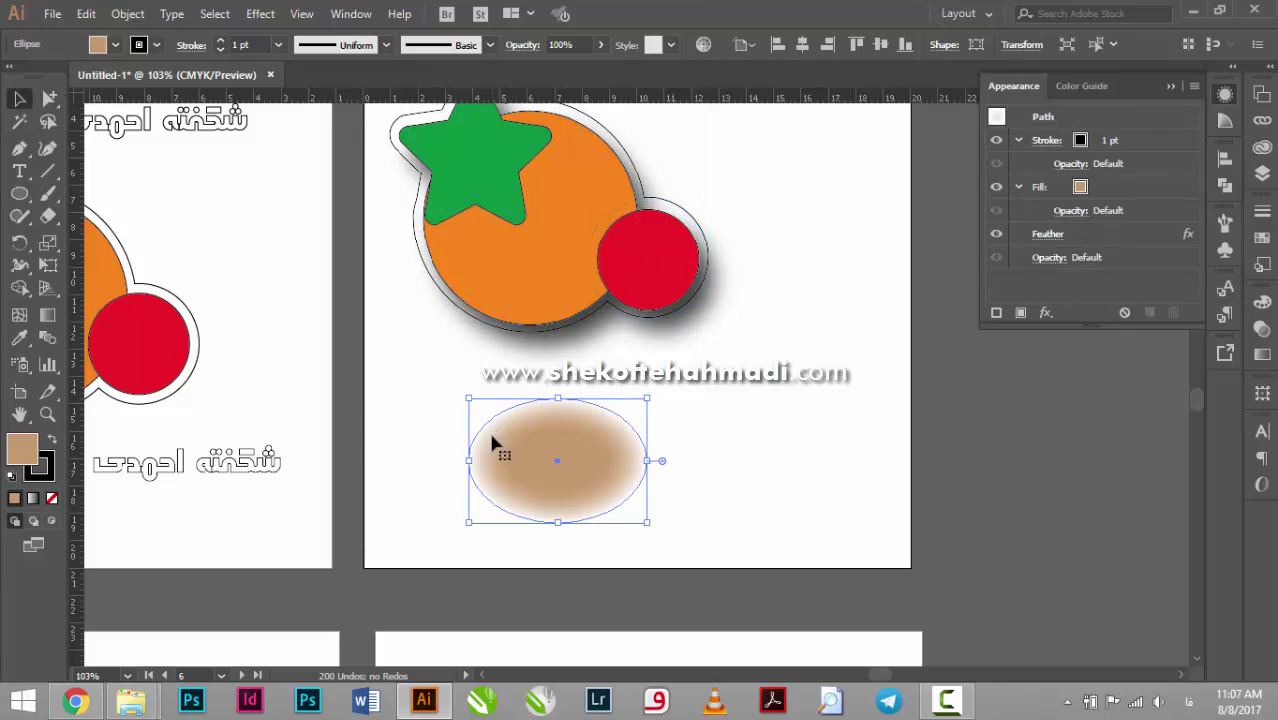
{"action": "key", "text": "a"}
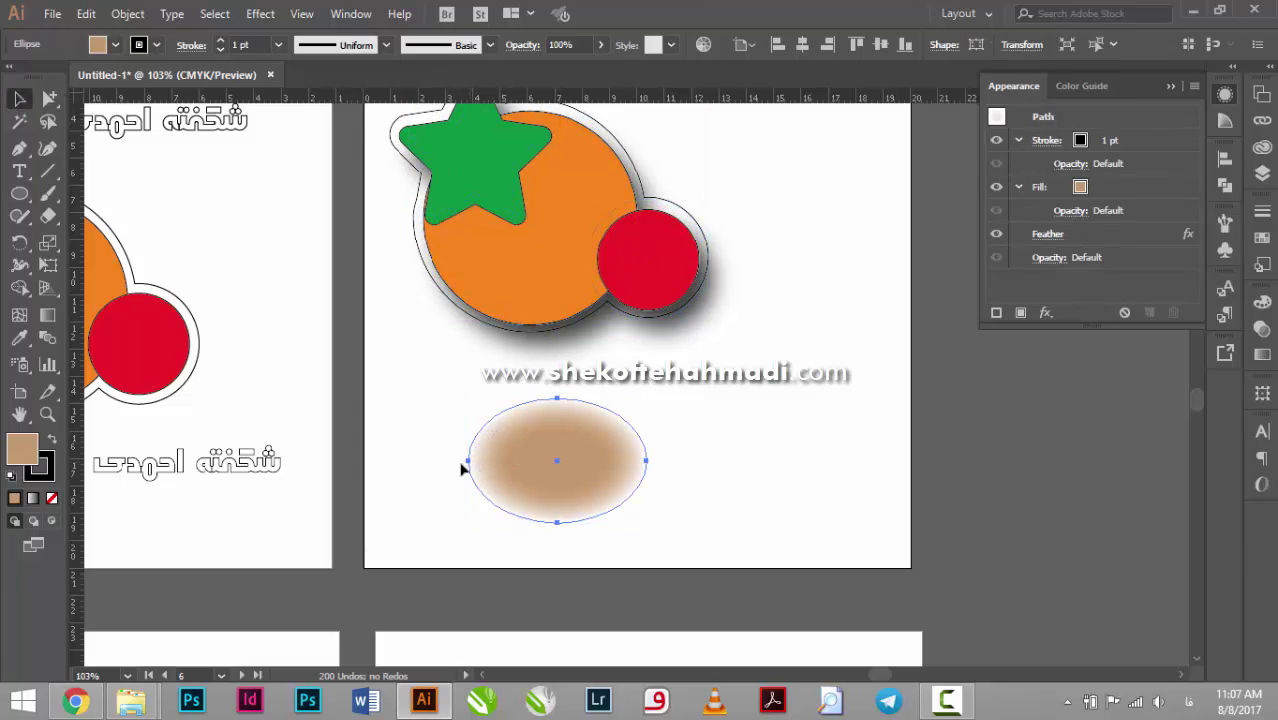
{"action": "left_click_drag", "start_coordinate": [463, 468], "coordinate": [435, 471]}
{"action": "key", "text": "v"}
{"action": "left_click", "coordinate": [420, 434]}
{"action": "left_click", "coordinate": [440, 470]}
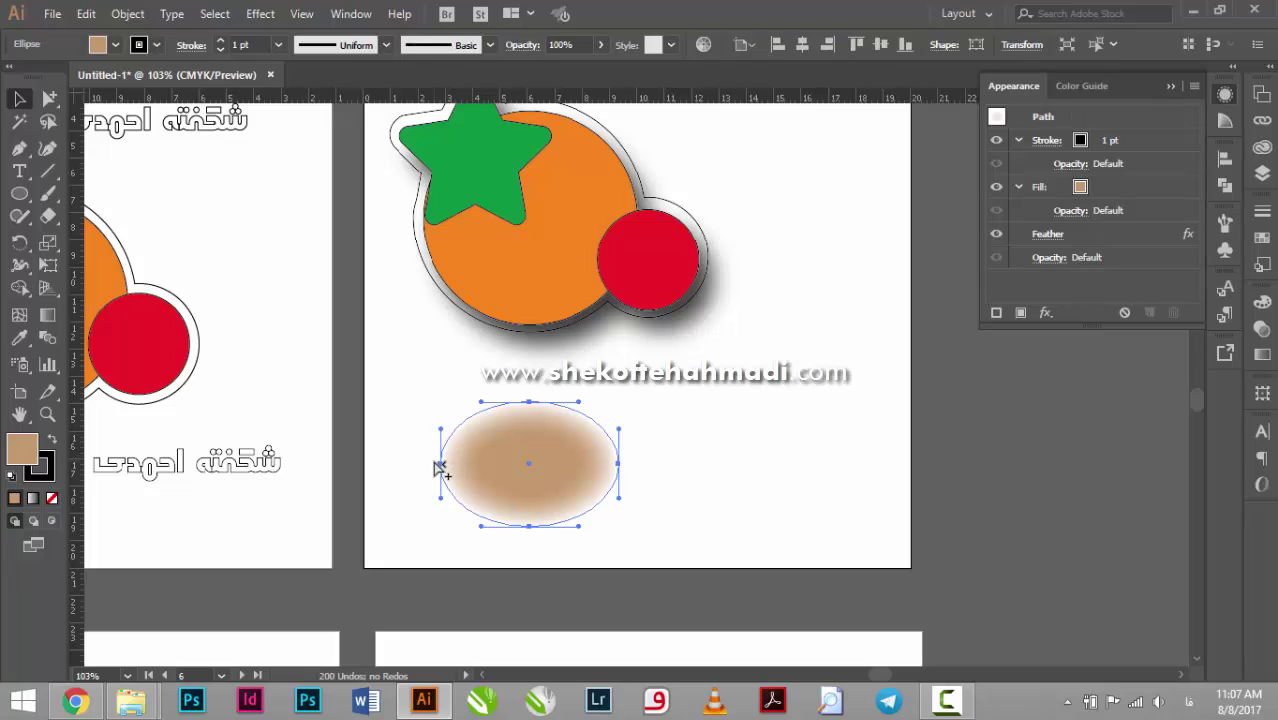
{"action": "left_click_drag", "start_coordinate": [440, 466], "coordinate": [408, 466]}
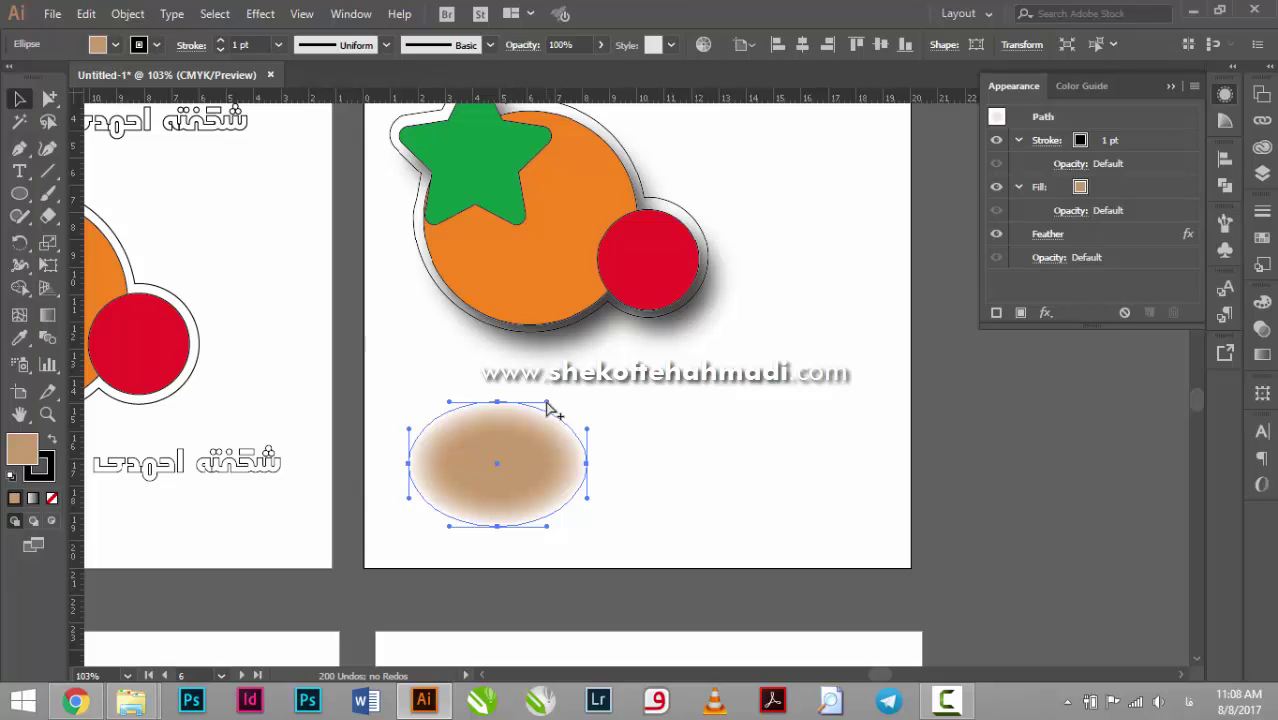
Drag the ellipse's top and right anchors to reshape it into a wide bean-shaped blob.
{"action": "left_click_drag", "start_coordinate": [548, 408], "coordinate": [490, 393]}
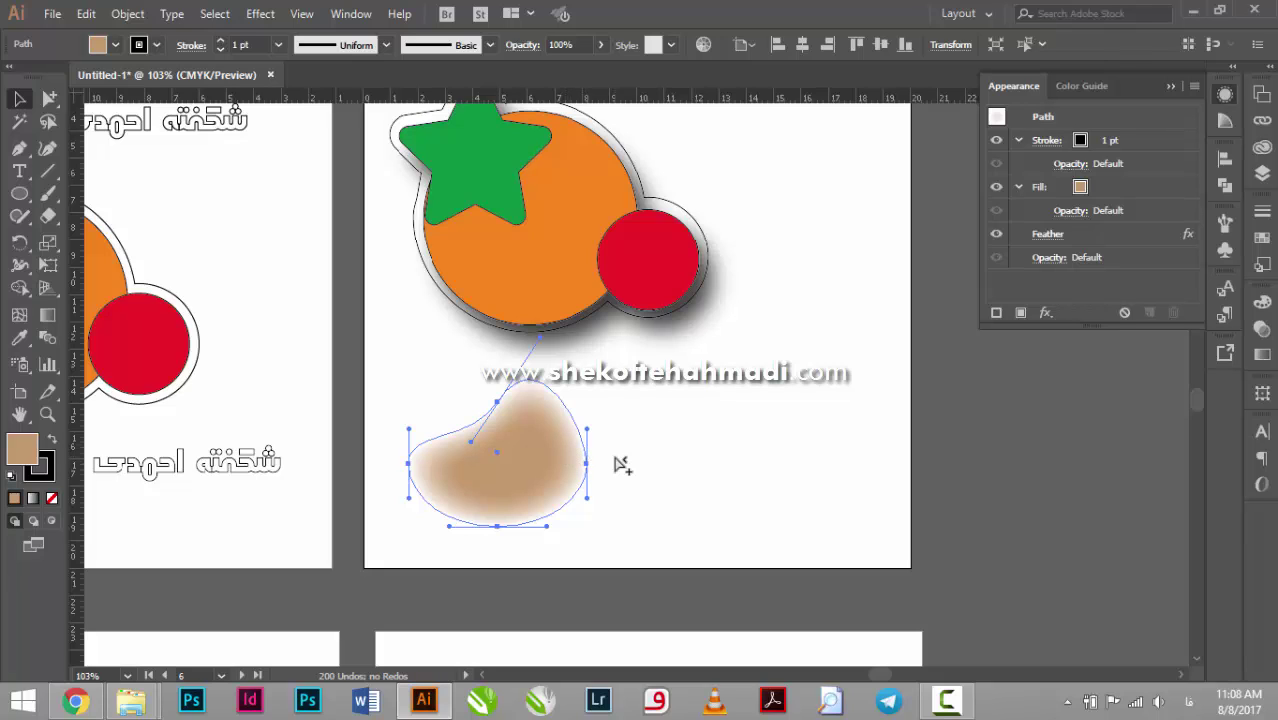
{"action": "key", "text": "v"}
{"action": "left_click", "coordinate": [48, 98]}
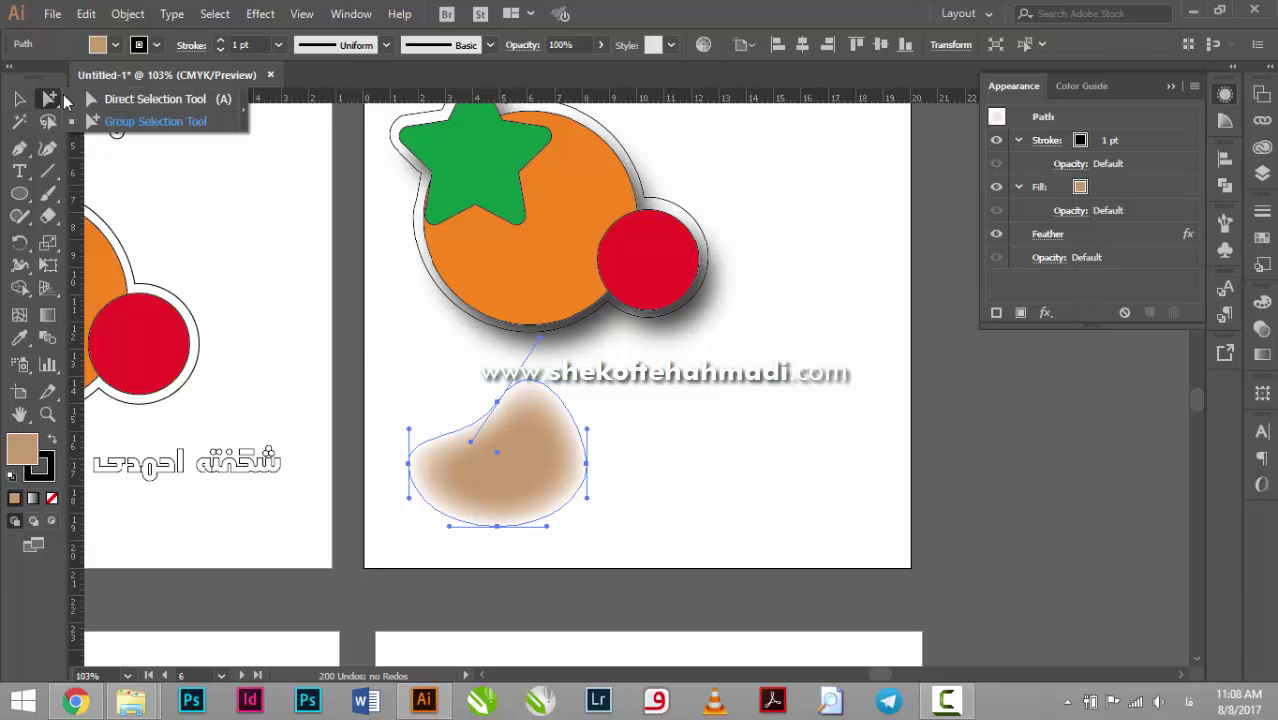
{"action": "left_click_drag", "start_coordinate": [659, 458], "coordinate": [548, 491]}
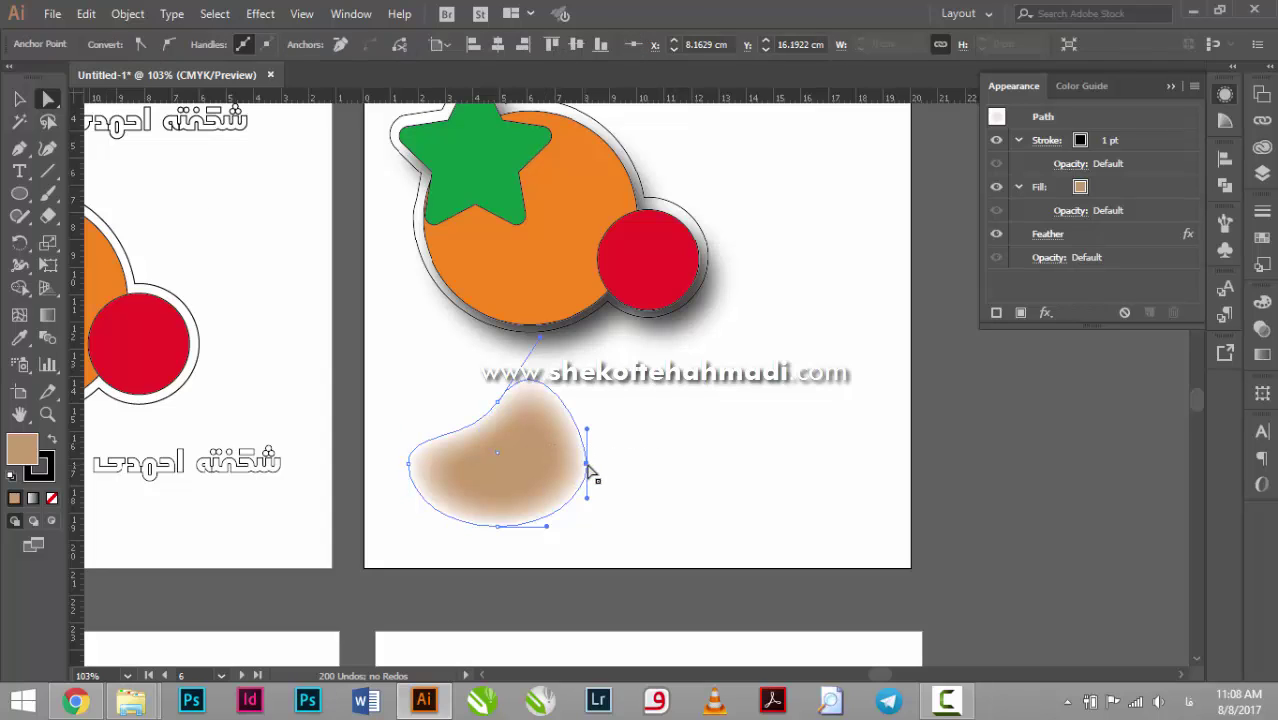
{"action": "key", "text": "shift+Right"}
{"action": "key", "text": "shift+Right"}
{"action": "key", "text": "shift+Right"}
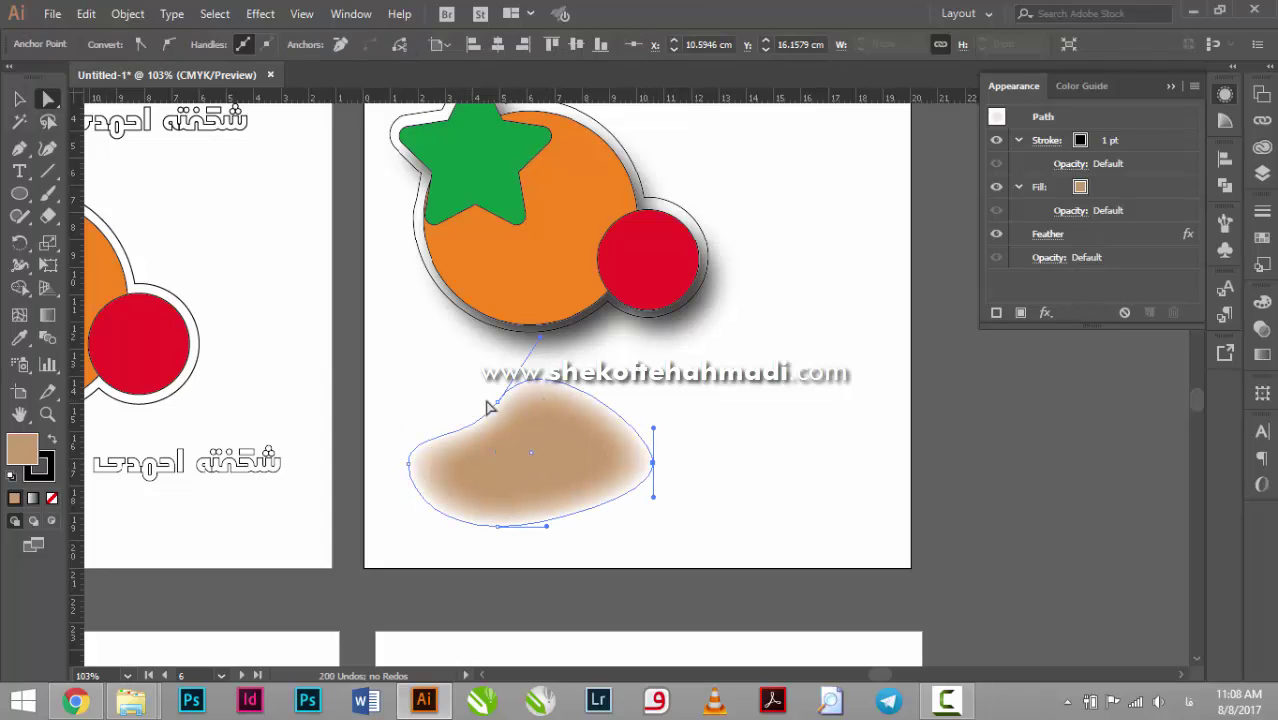
{"action": "left_click_drag", "start_coordinate": [499, 404], "coordinate": [505, 448]}
{"action": "left_click", "coordinate": [372, 298]}
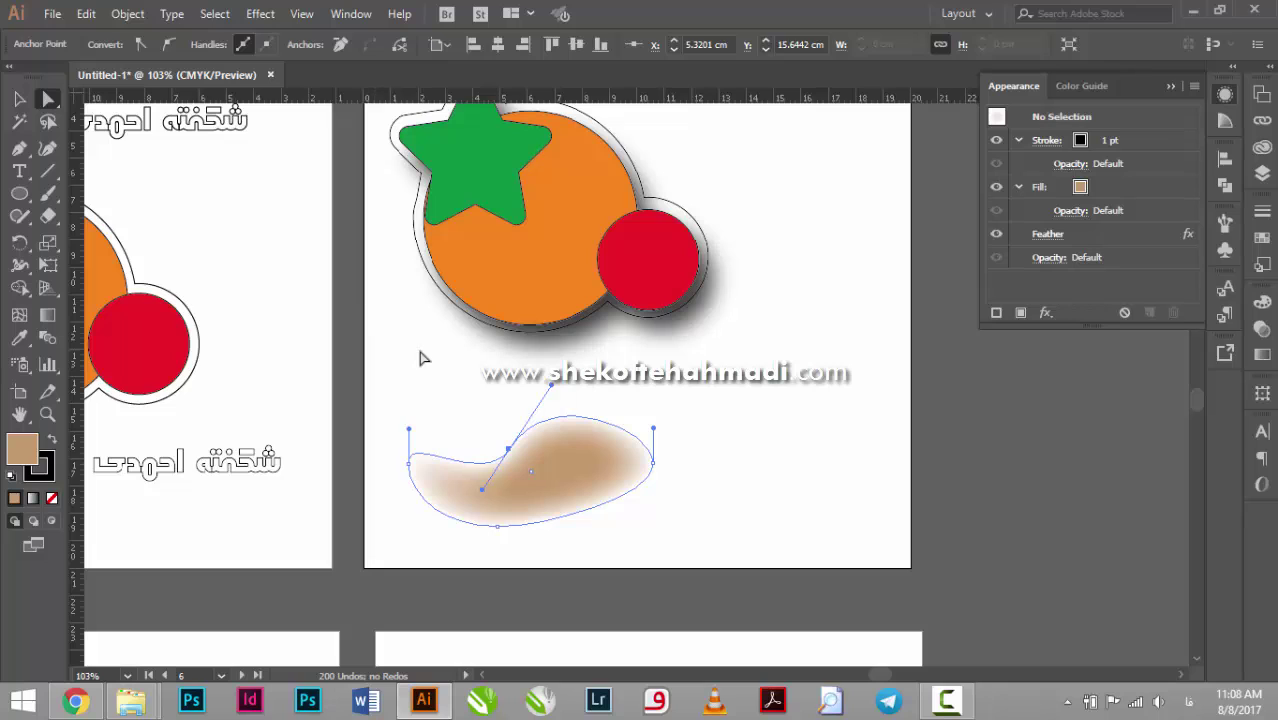
{"action": "scroll", "coordinate": [626, 462], "scroll_direction": "up", "scroll_amount": 2}
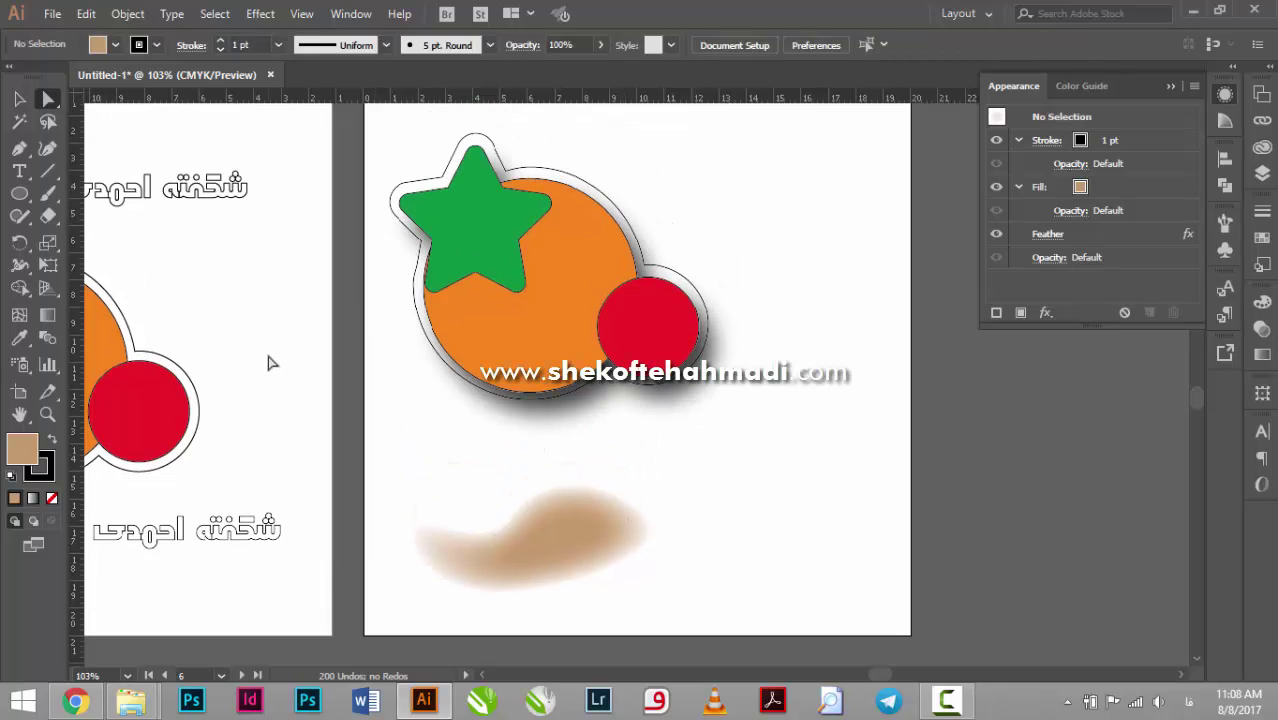
Move the blob over the orange circle and recolour its fill light orange.
{"action": "left_click_drag", "start_coordinate": [540, 535], "coordinate": [550, 340]}
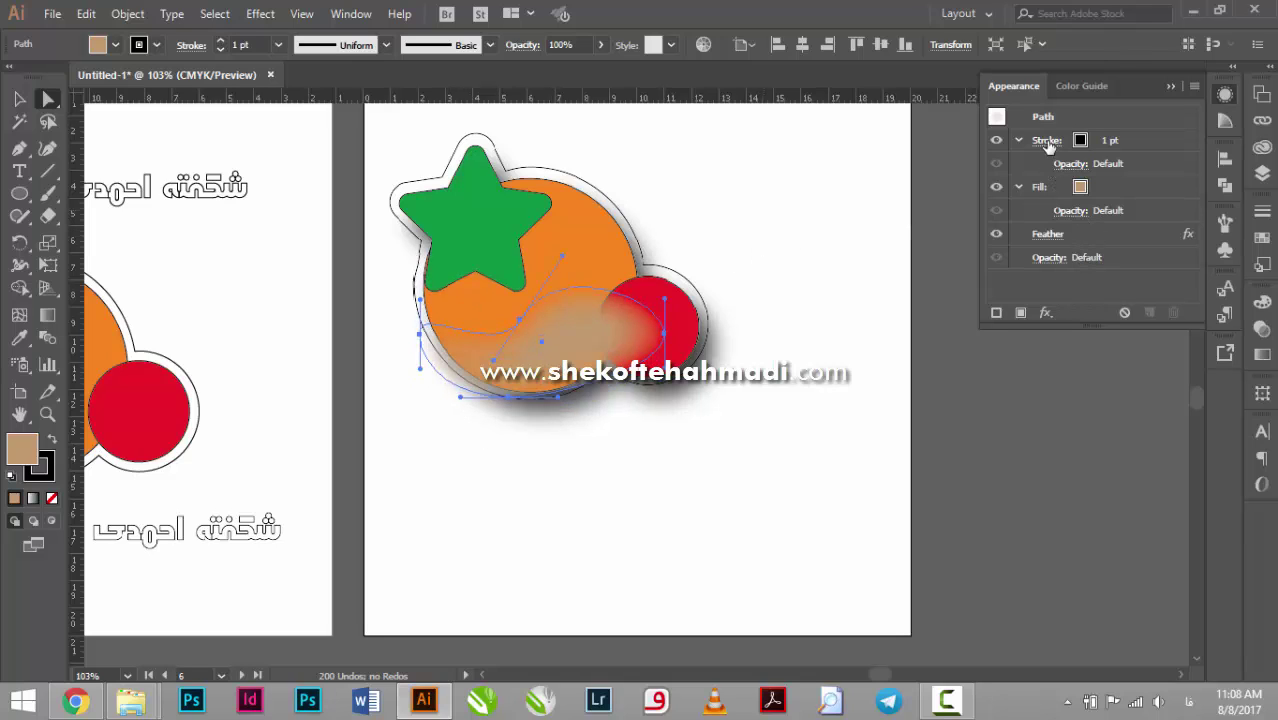
{"action": "left_click", "coordinate": [1117, 193]}
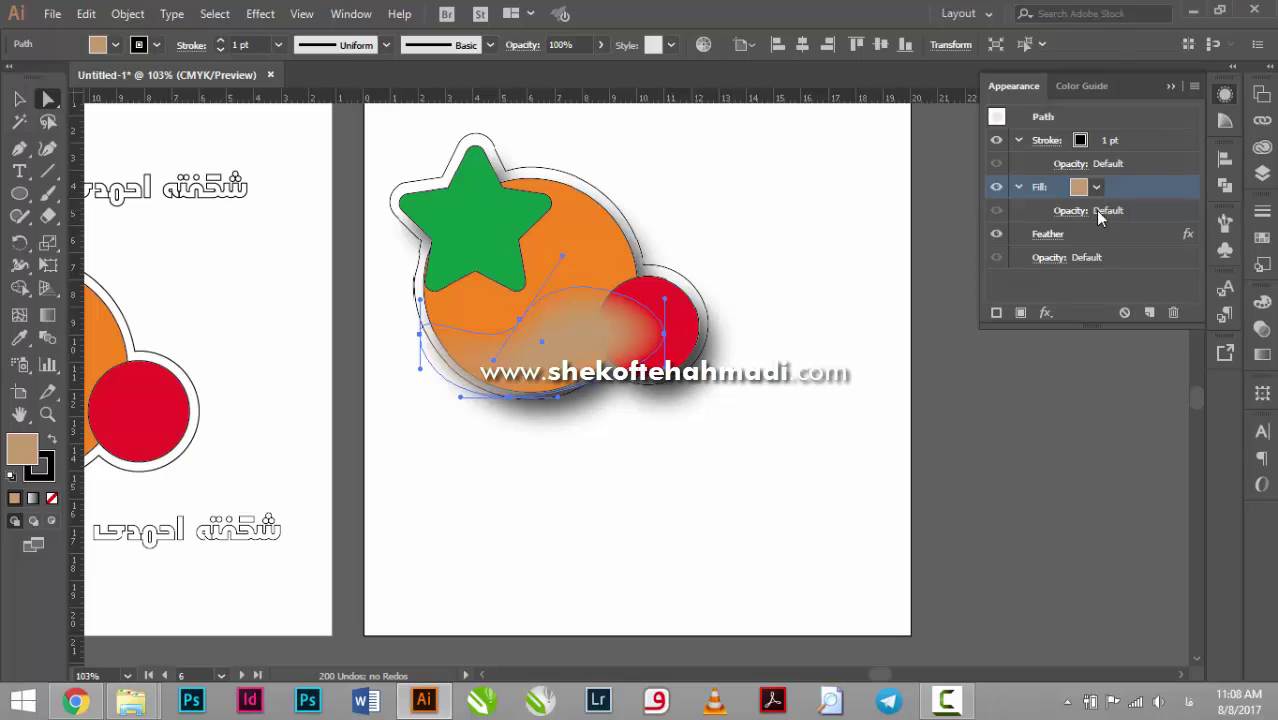
{"action": "left_click", "coordinate": [1096, 187]}
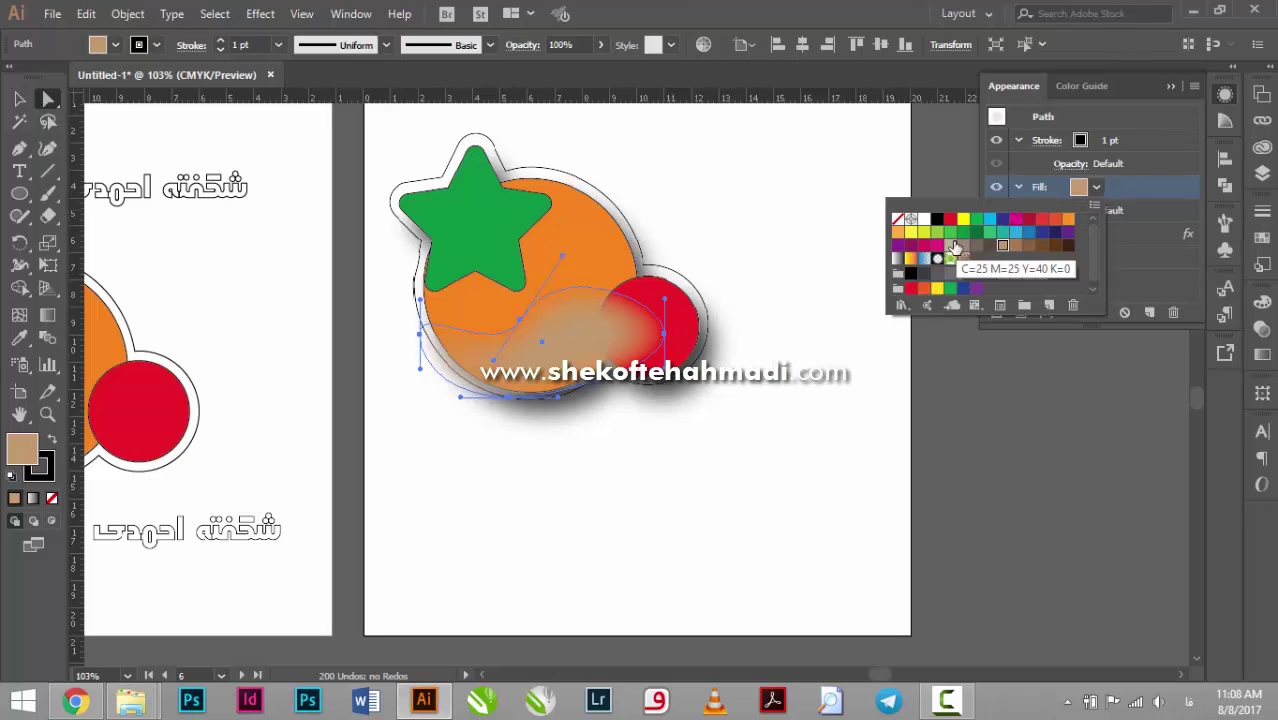
{"action": "left_click", "coordinate": [898, 233]}
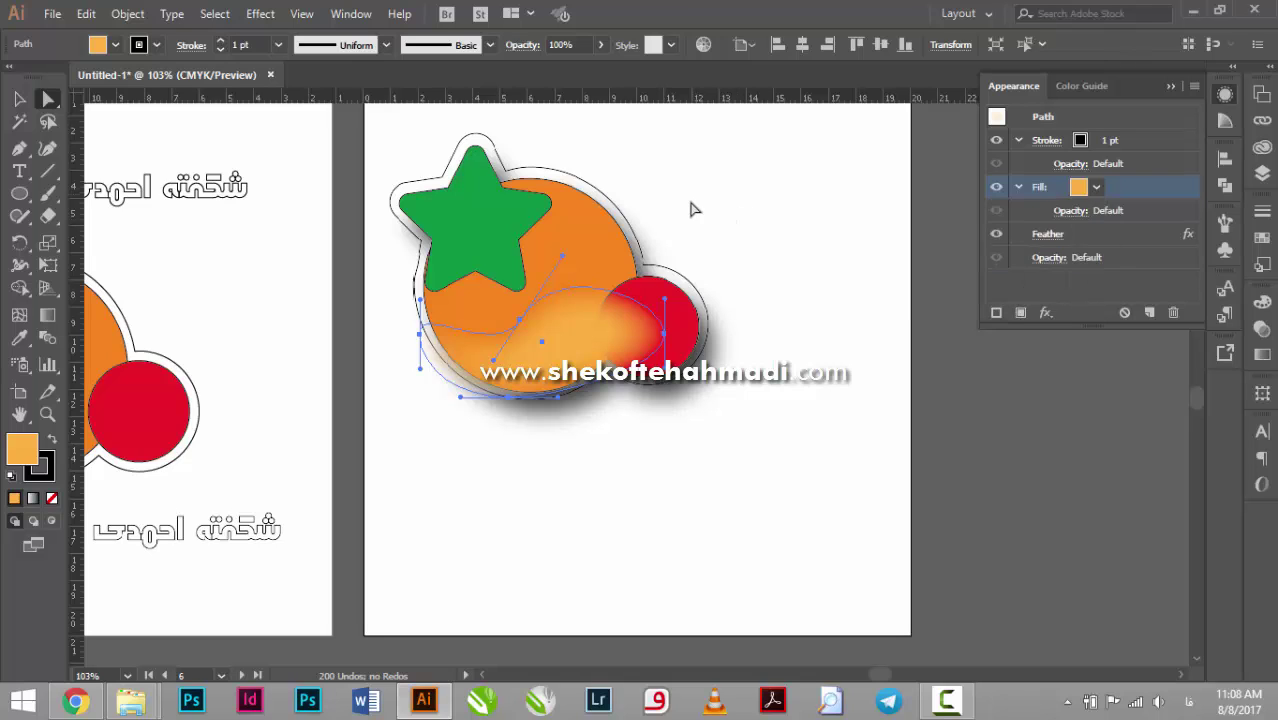
Set the blob's blend mode to Darken, then to Overlay, and select the whole group.
{"action": "left_click", "coordinate": [1045, 259]}
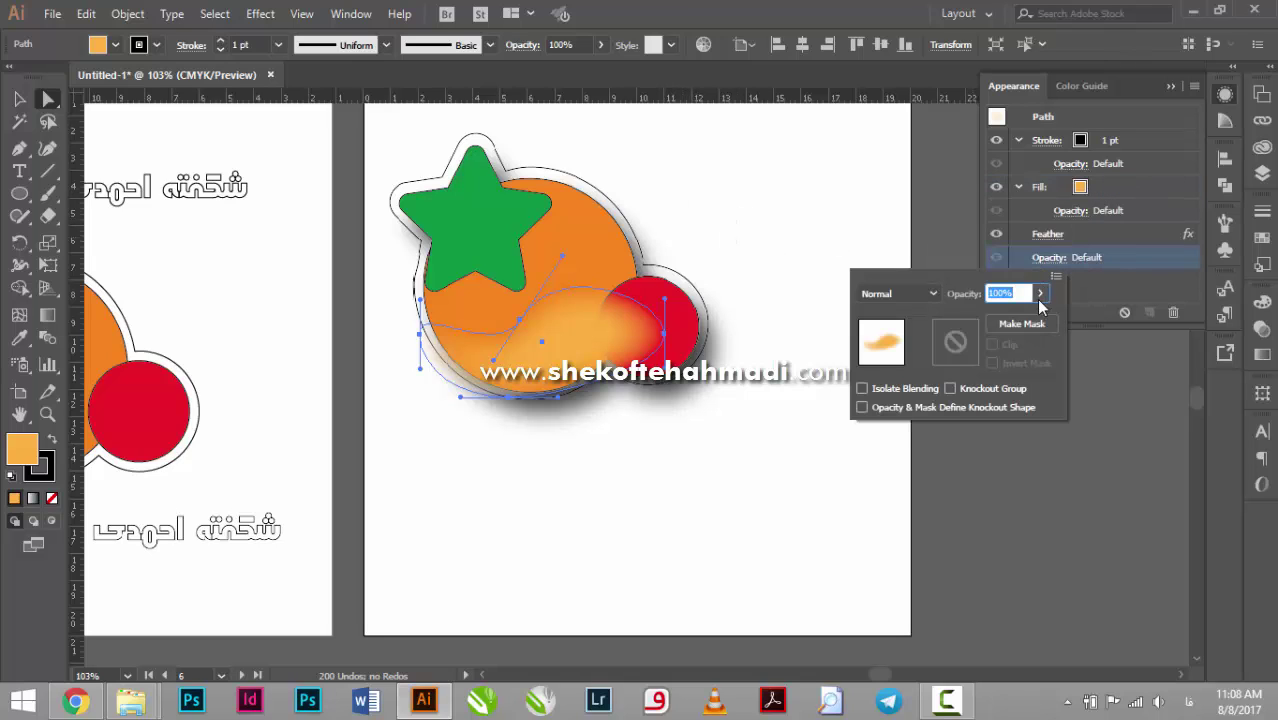
{"action": "left_click", "coordinate": [931, 294]}
{"action": "left_click", "coordinate": [897, 334]}
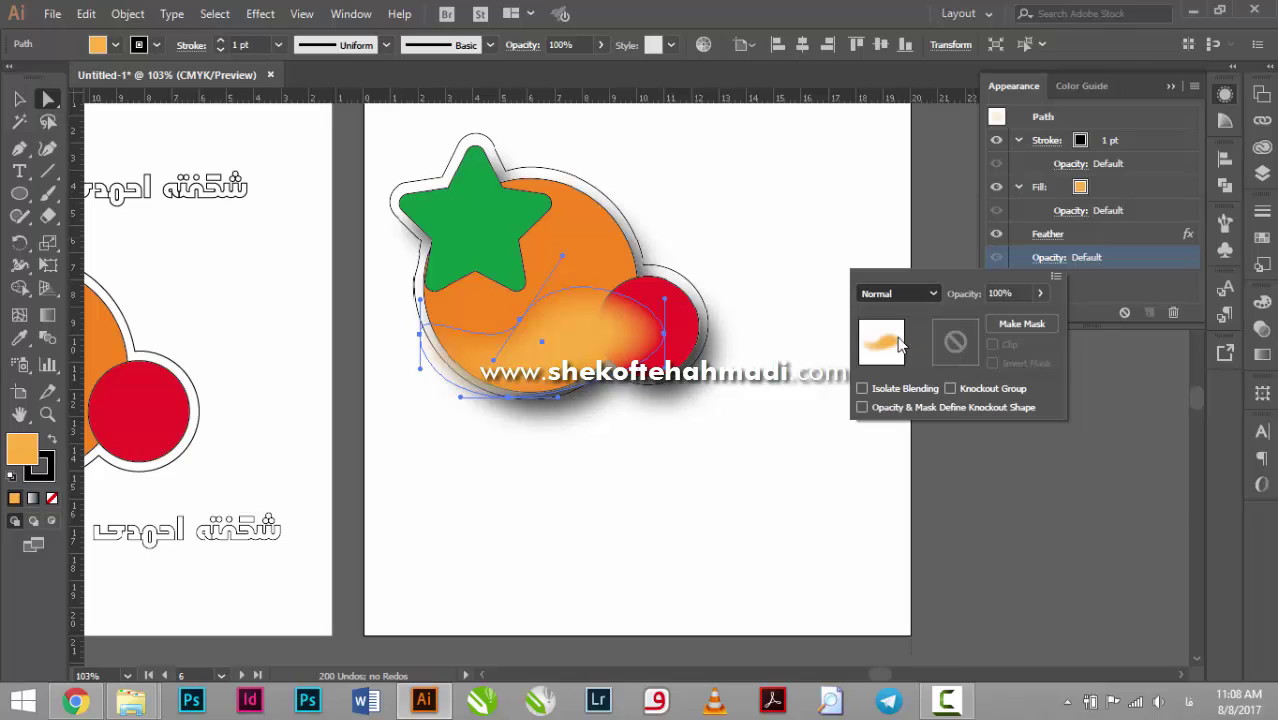
{"action": "key", "text": "Escape"}
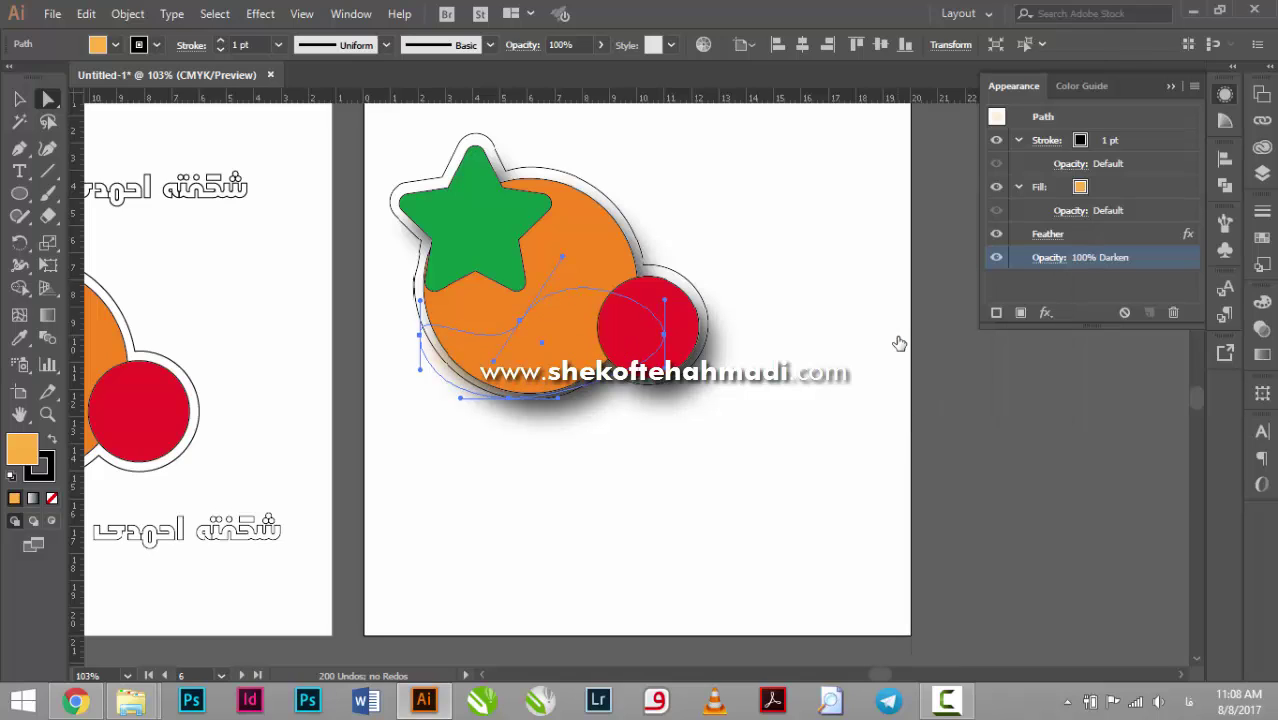
{"action": "left_click", "coordinate": [1049, 258]}
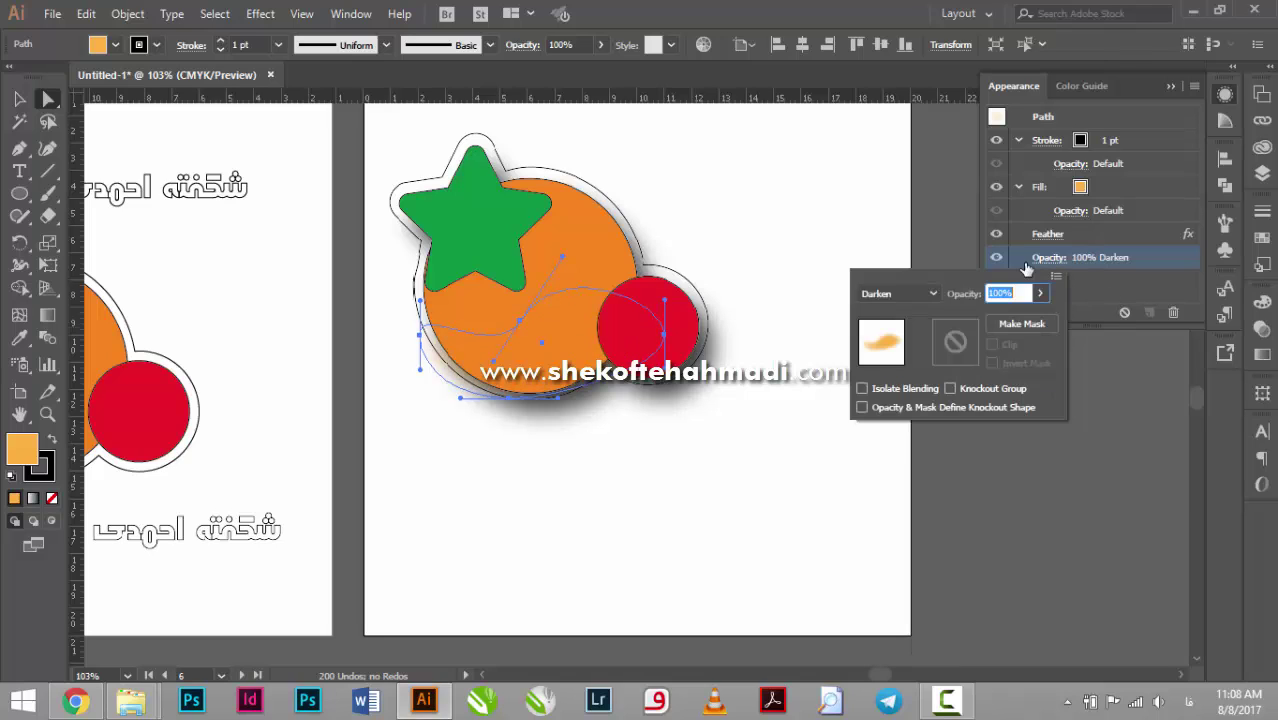
{"action": "left_click", "coordinate": [931, 294]}
{"action": "left_click", "coordinate": [895, 471]}
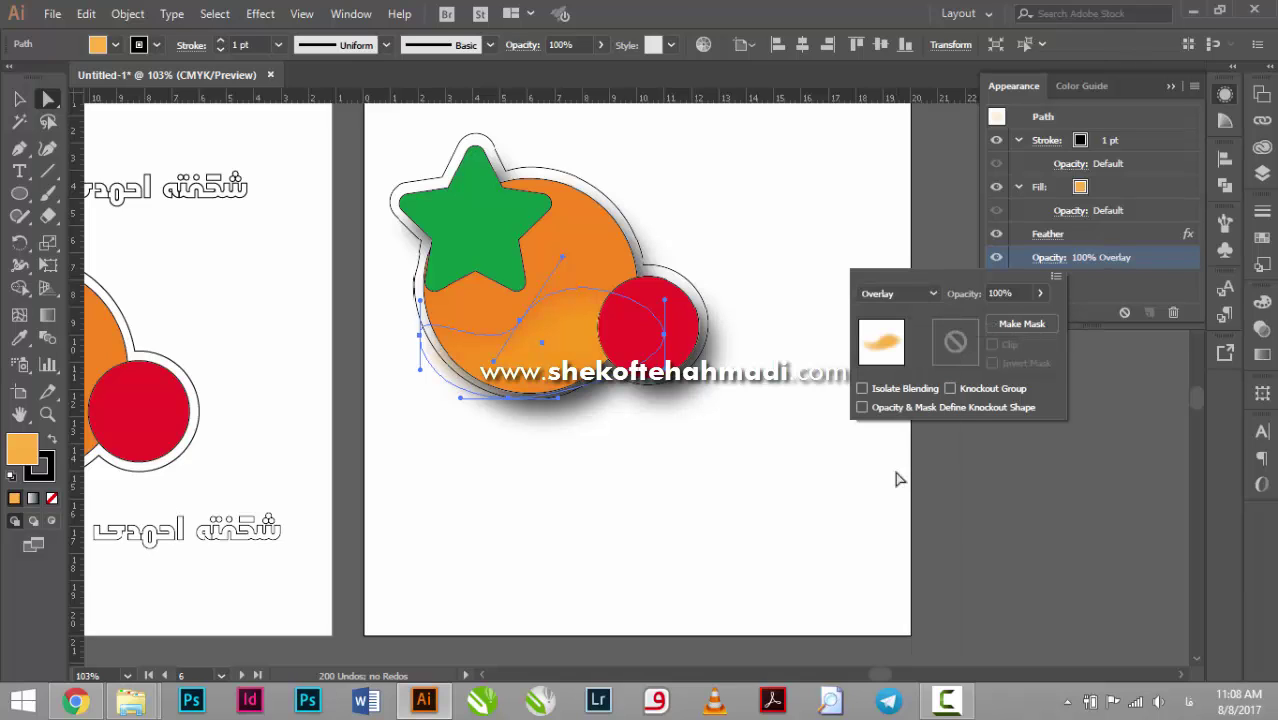
{"action": "key", "text": "Escape"}
{"action": "left_click", "coordinate": [480, 402]}
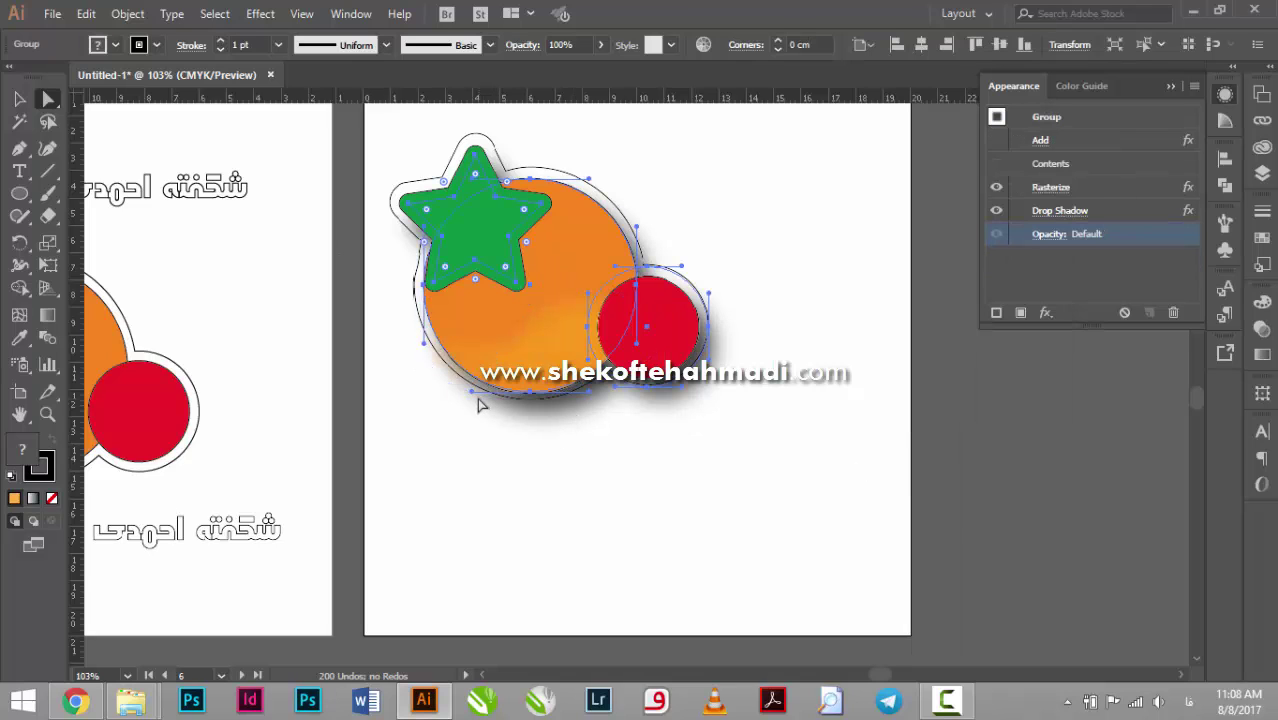
Draw a small yellow star with the Star Tool, below and left of the orange fruit.
{"action": "left_click", "coordinate": [408, 413]}
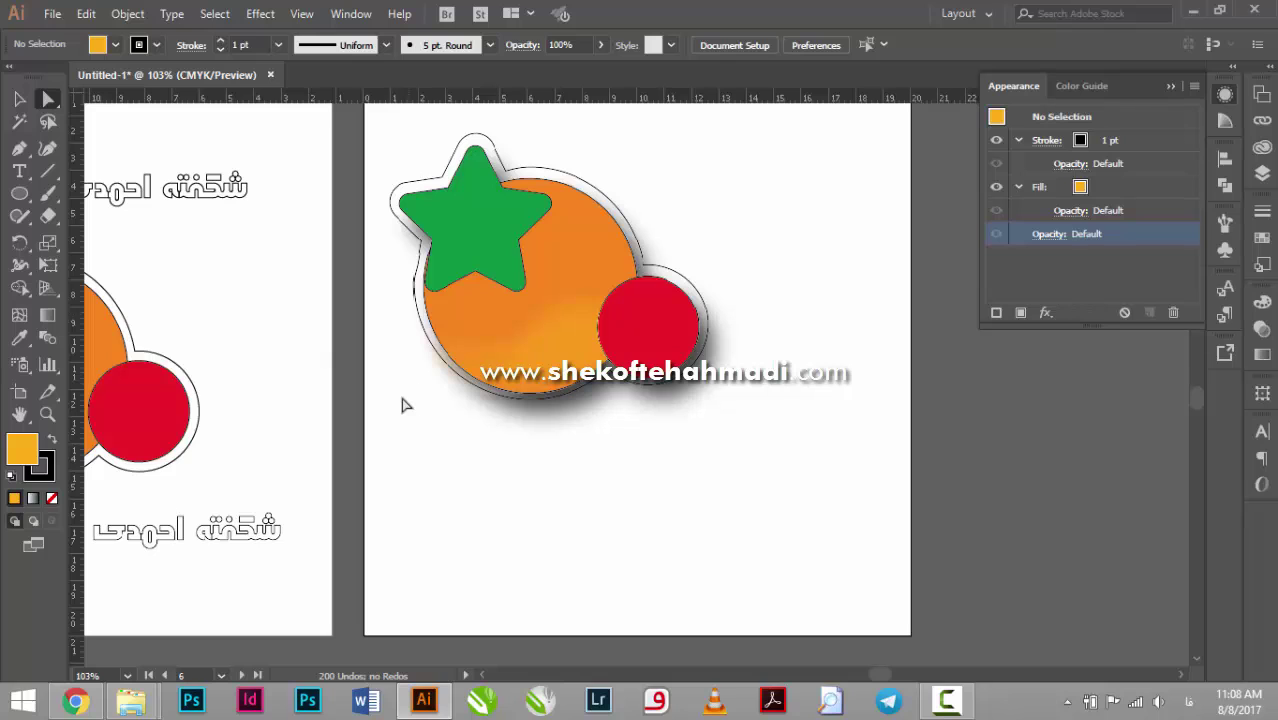
{"action": "left_click", "coordinate": [260, 14]}
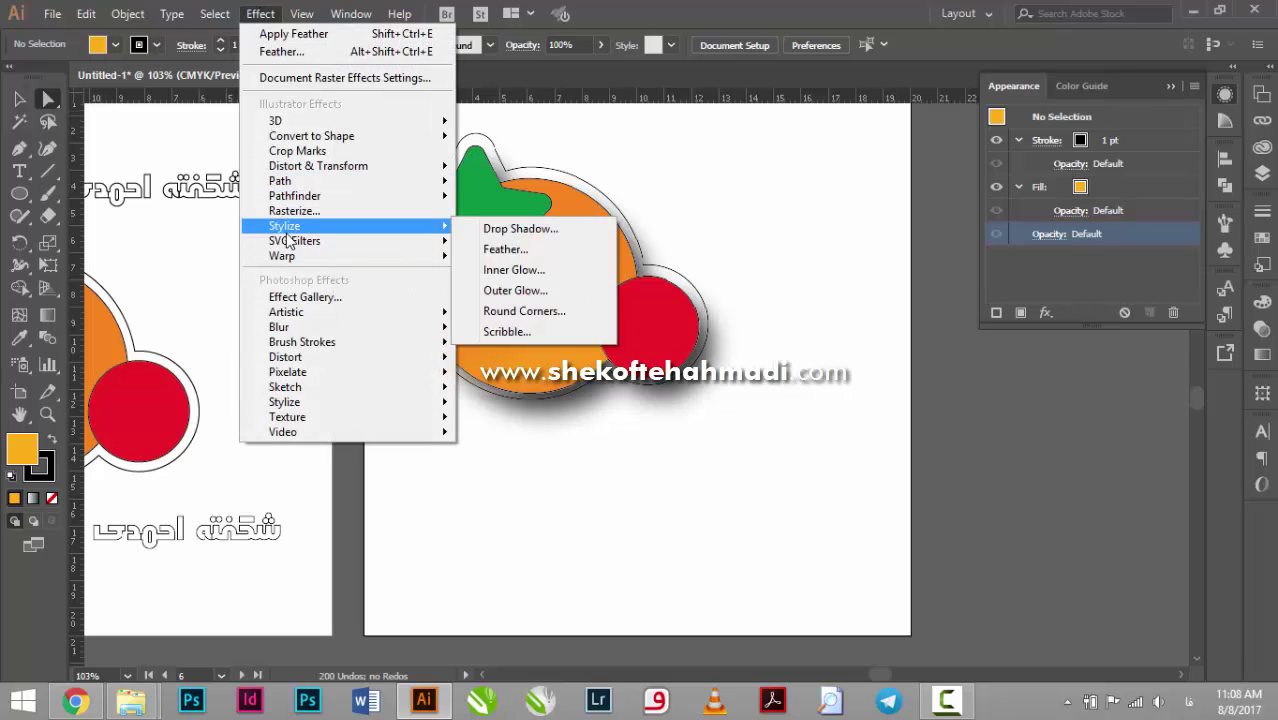
{"action": "mouse_move", "coordinate": [284, 226]}
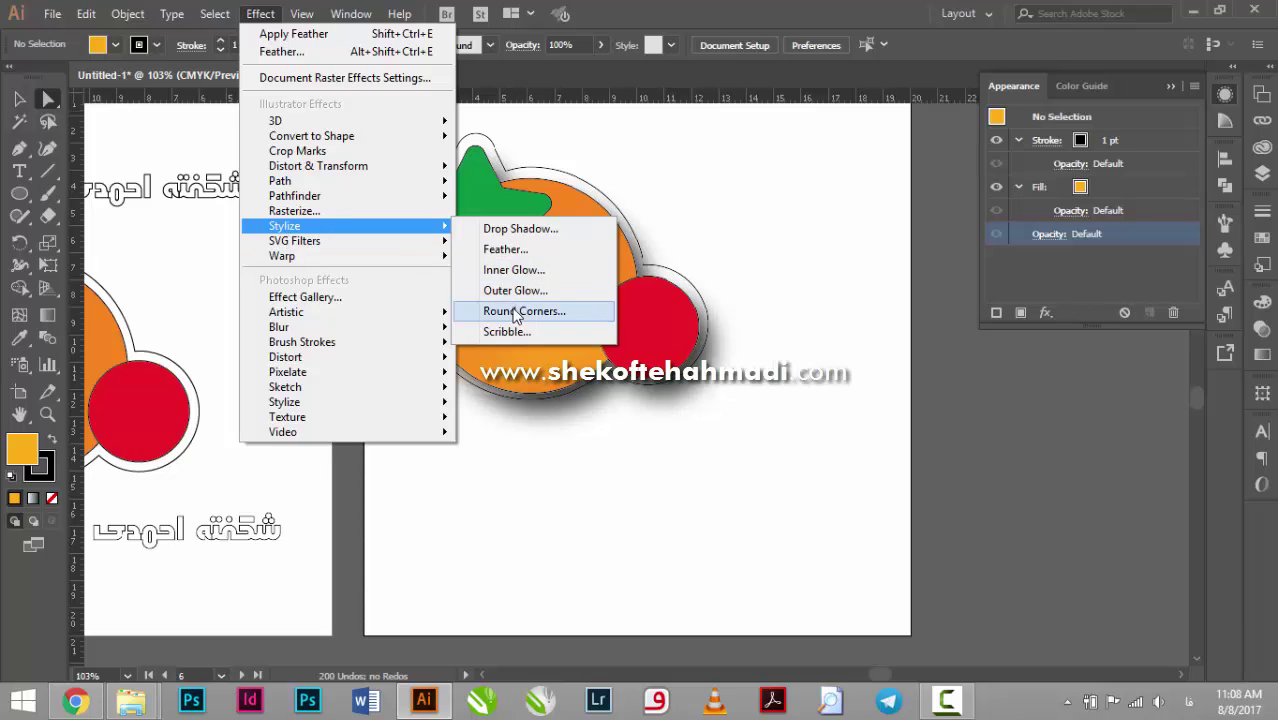
{"action": "left_click", "coordinate": [500, 425]}
{"action": "left_click", "coordinate": [480, 483]}
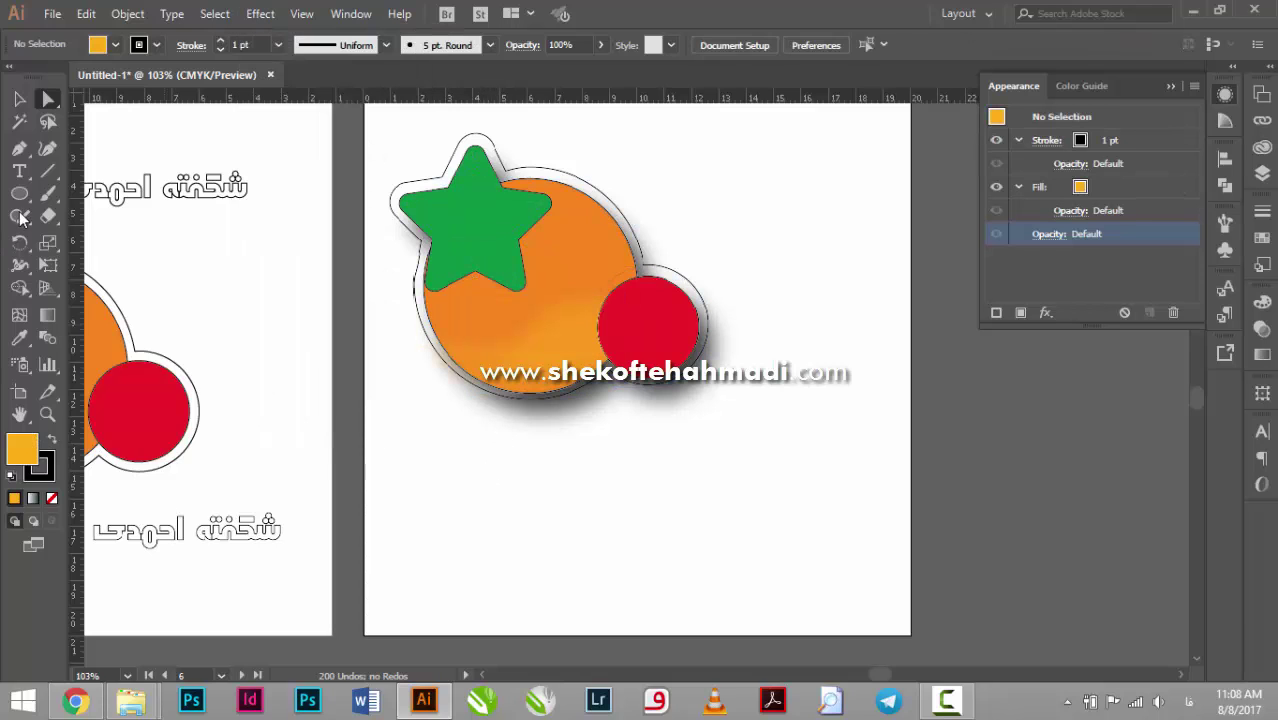
{"action": "left_click_drag", "start_coordinate": [19, 193], "coordinate": [74, 283]}
{"action": "left_click_drag", "start_coordinate": [428, 418], "coordinate": [471, 462]}
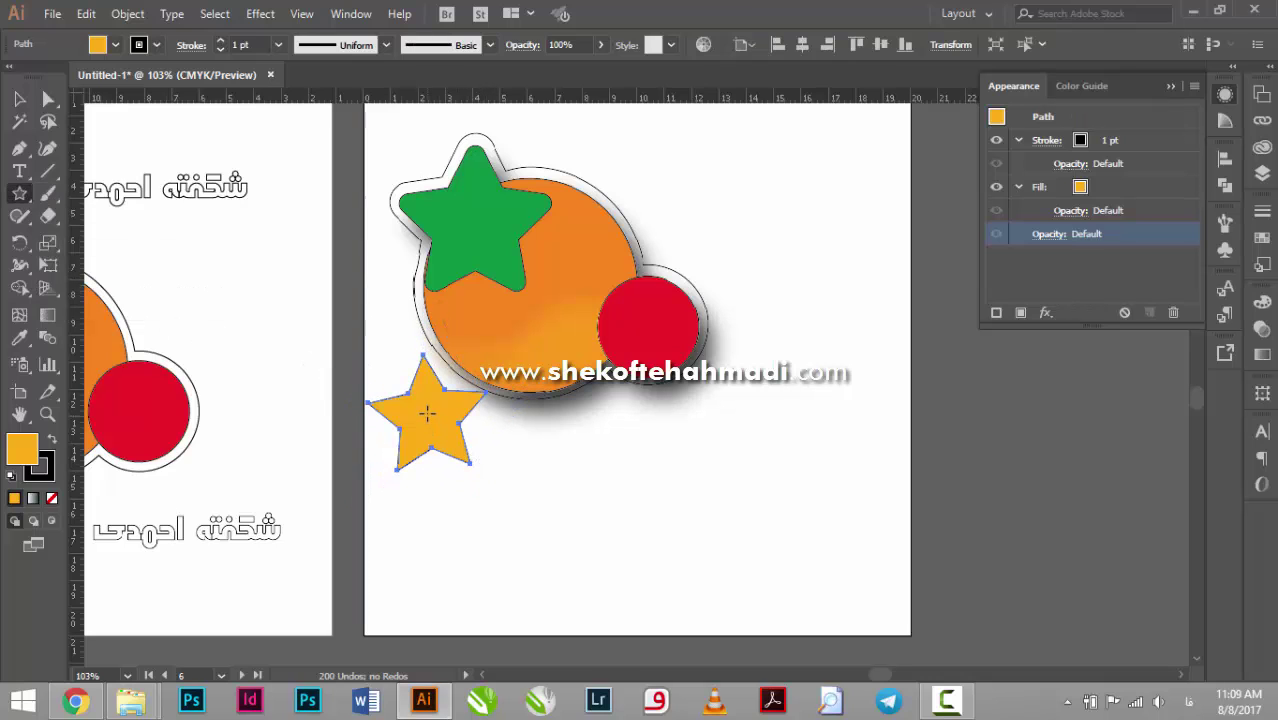
{"action": "left_click", "coordinate": [256, 13]}
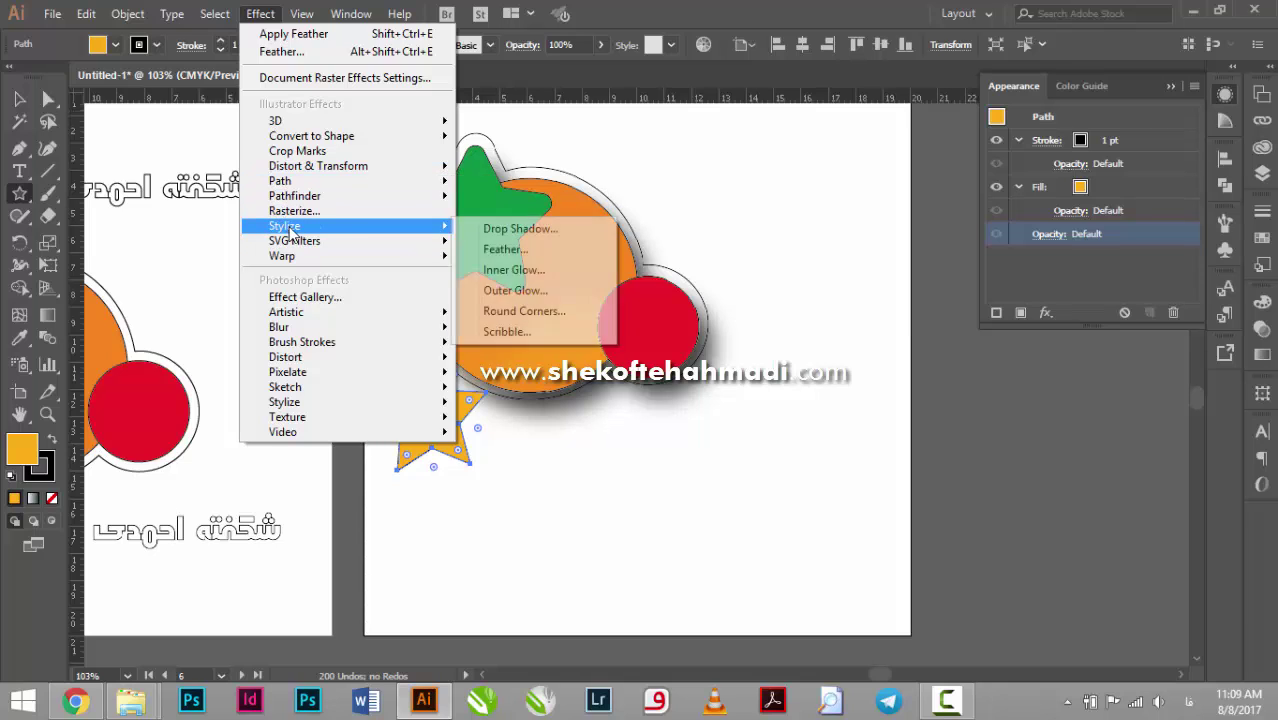
Apply an Inner Glow to the star with a light green glow colour.
{"action": "left_click", "coordinate": [552, 281]}
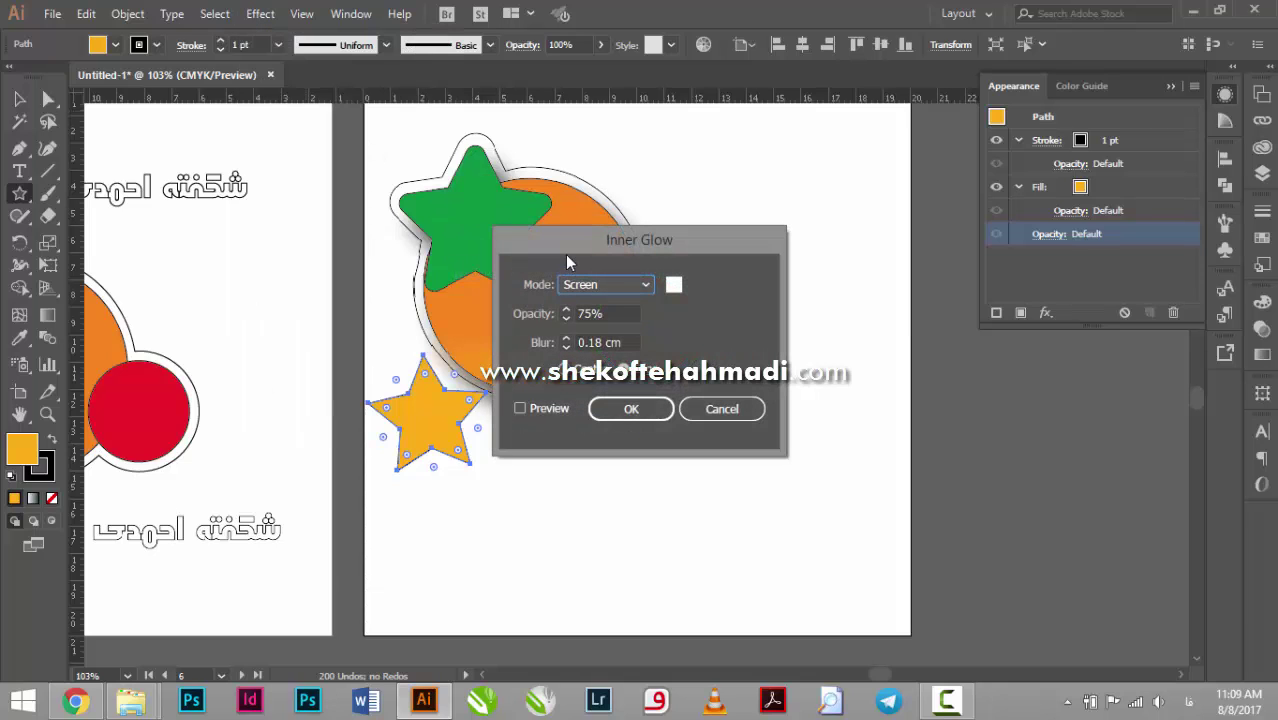
{"action": "left_click_drag", "start_coordinate": [568, 260], "coordinate": [658, 259]}
{"action": "left_click", "coordinate": [607, 410]}
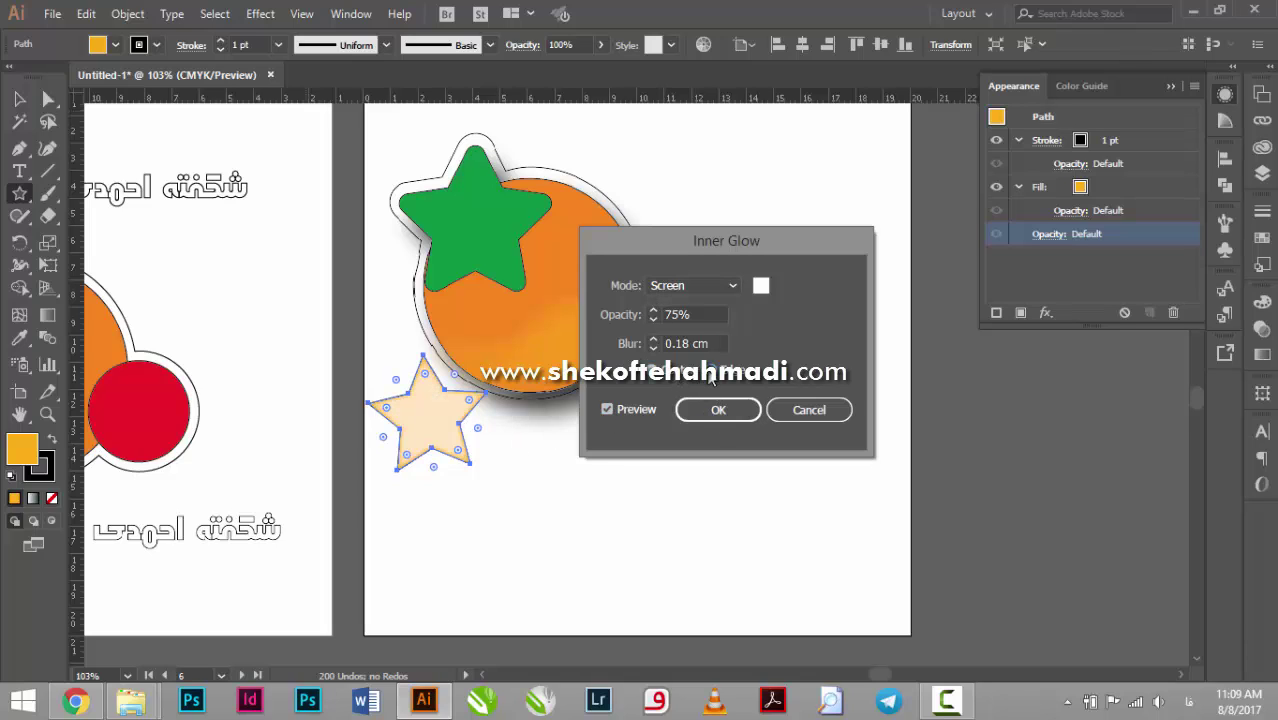
{"action": "left_click", "coordinate": [703, 412]}
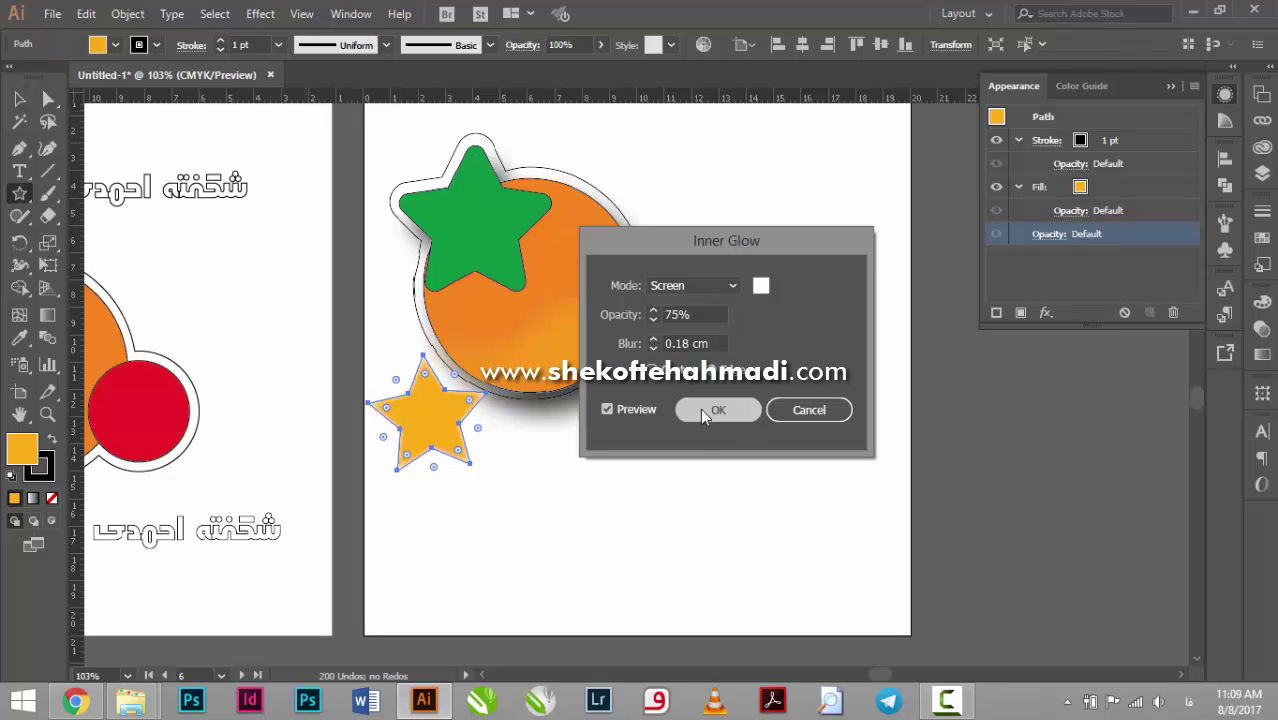
{"action": "left_click", "coordinate": [761, 286]}
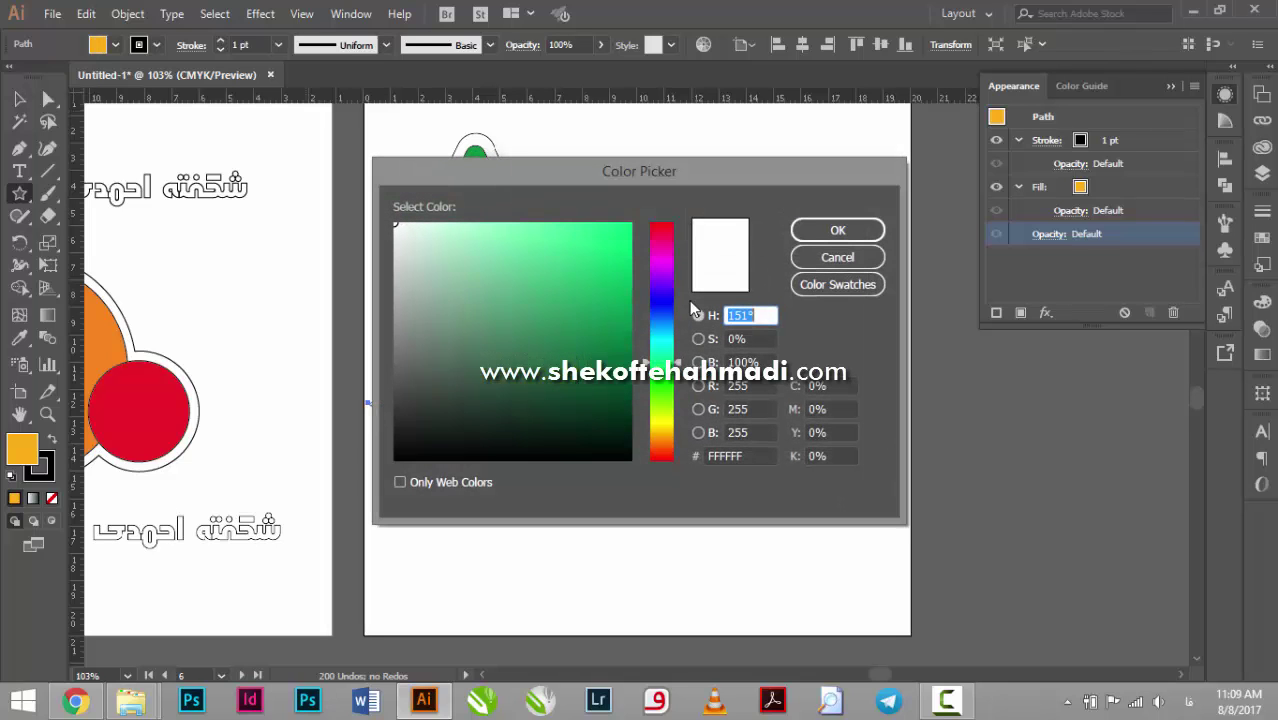
{"action": "left_click", "coordinate": [623, 233]}
{"action": "left_click", "coordinate": [838, 230]}
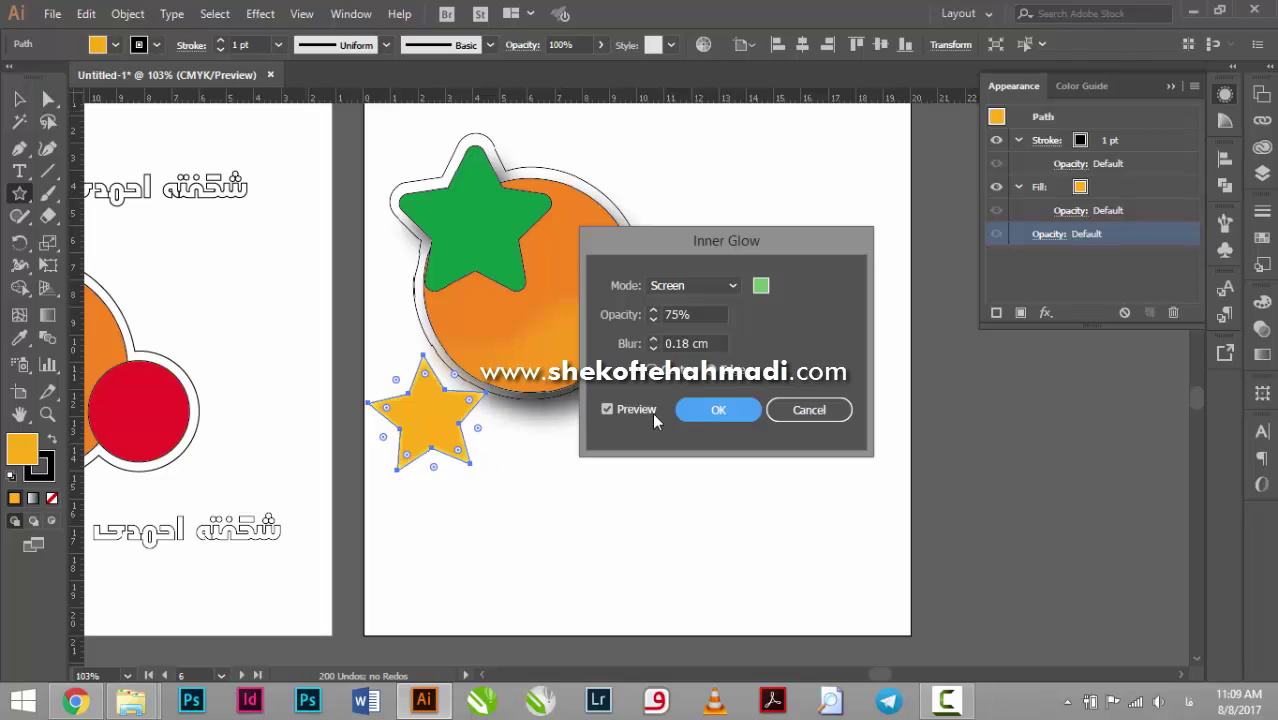
{"action": "left_click", "coordinate": [708, 412]}
Draw a second star right of the glowing one, opening and cancelling Outer Glow.
{"action": "left_click_drag", "start_coordinate": [539, 459], "coordinate": [603, 483]}
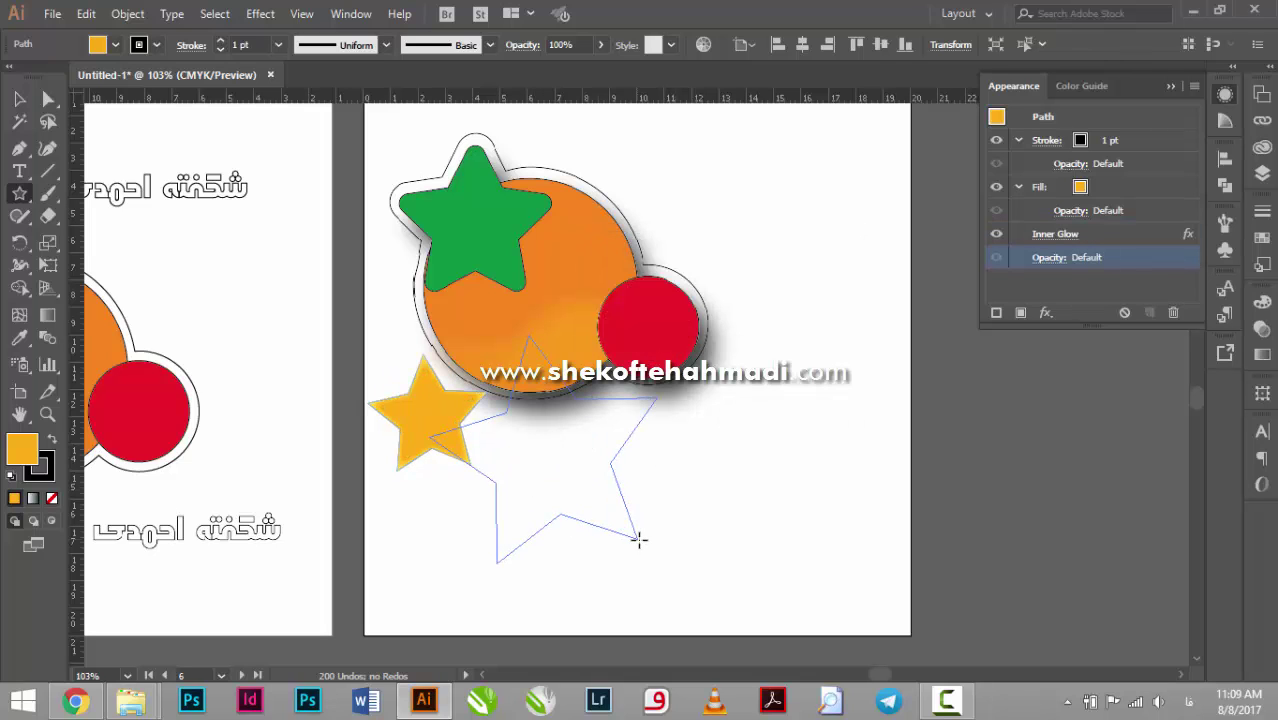
{"action": "left_click", "coordinate": [215, 14]}
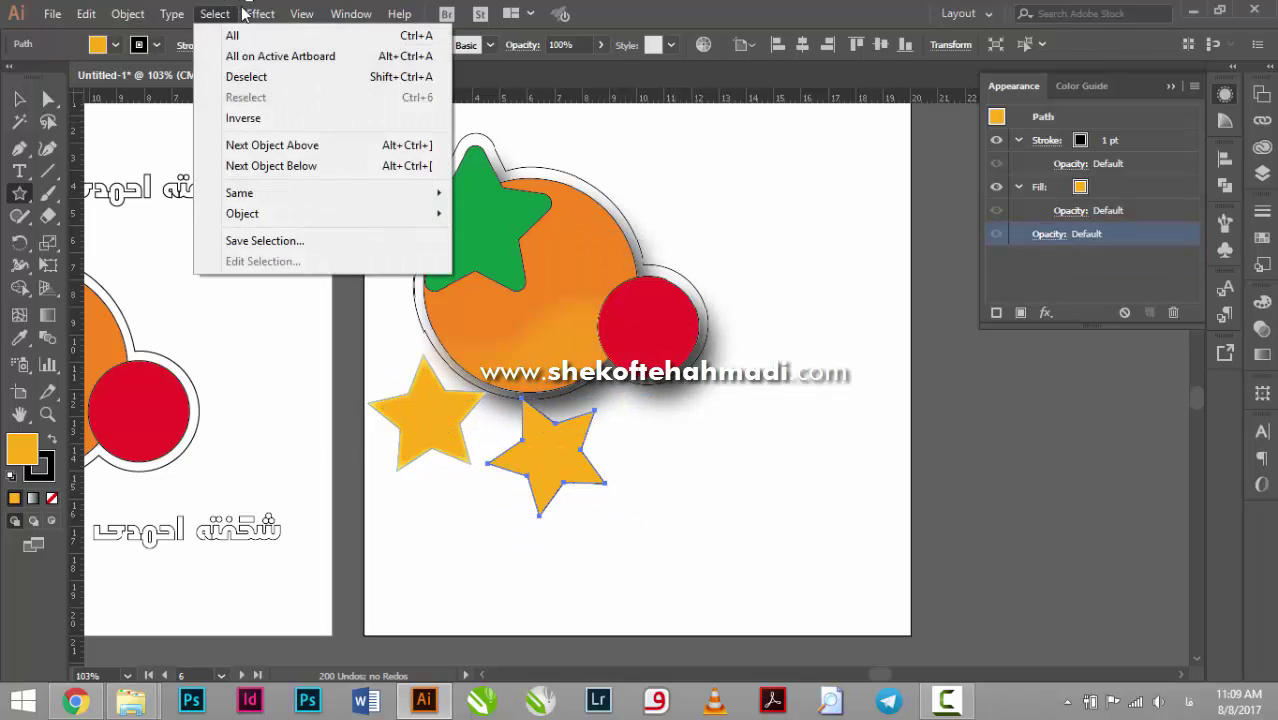
{"action": "mouse_move", "coordinate": [284, 226]}
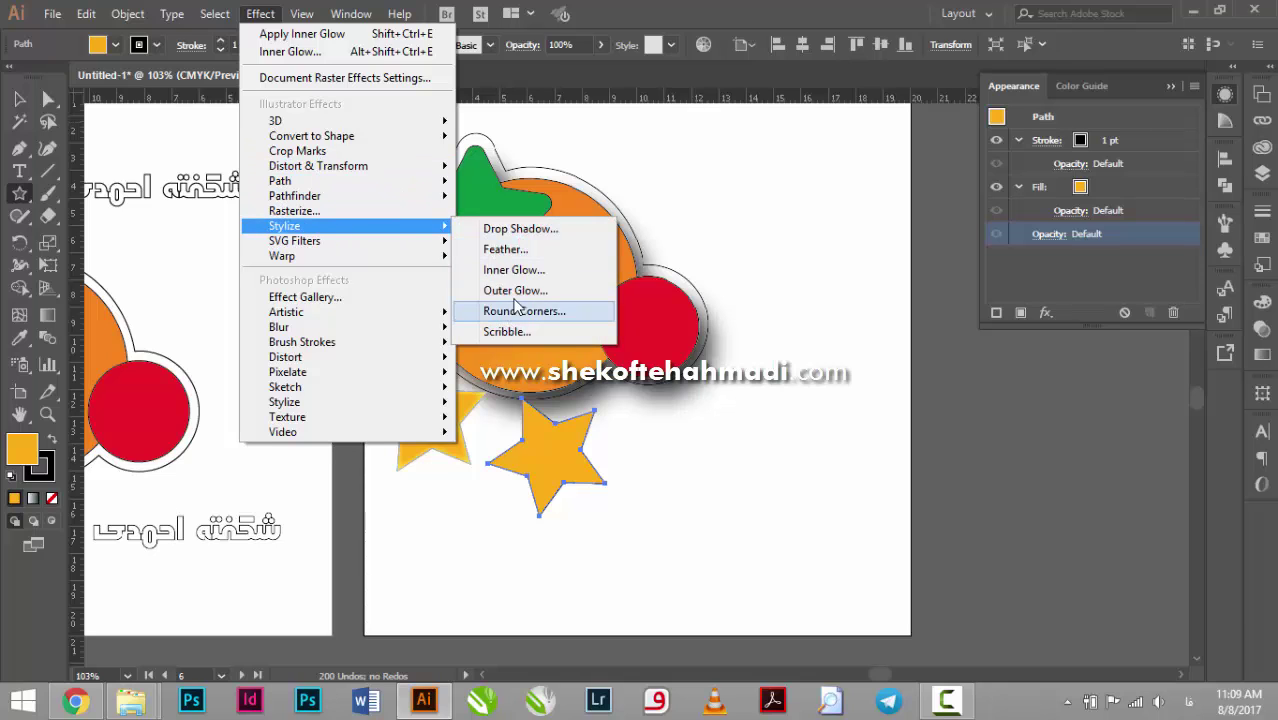
{"action": "left_click", "coordinate": [516, 290]}
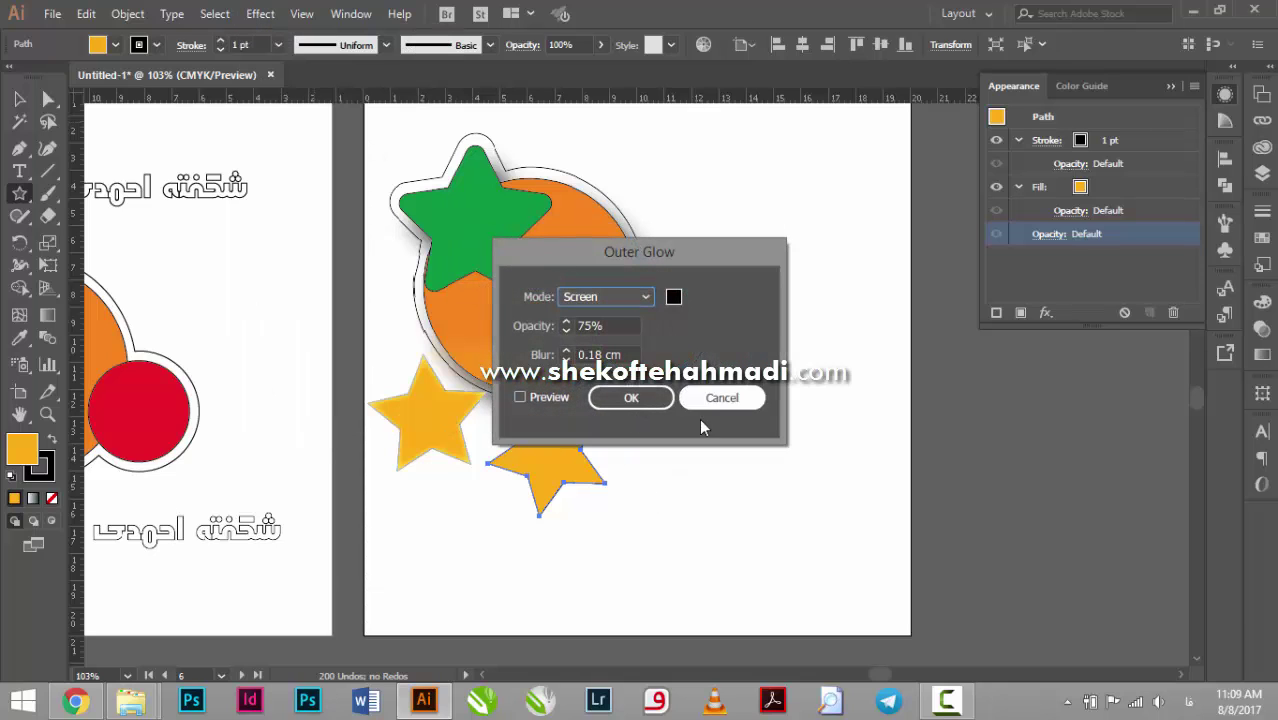
{"action": "left_click", "coordinate": [722, 398]}
{"action": "left_click", "coordinate": [260, 14]}
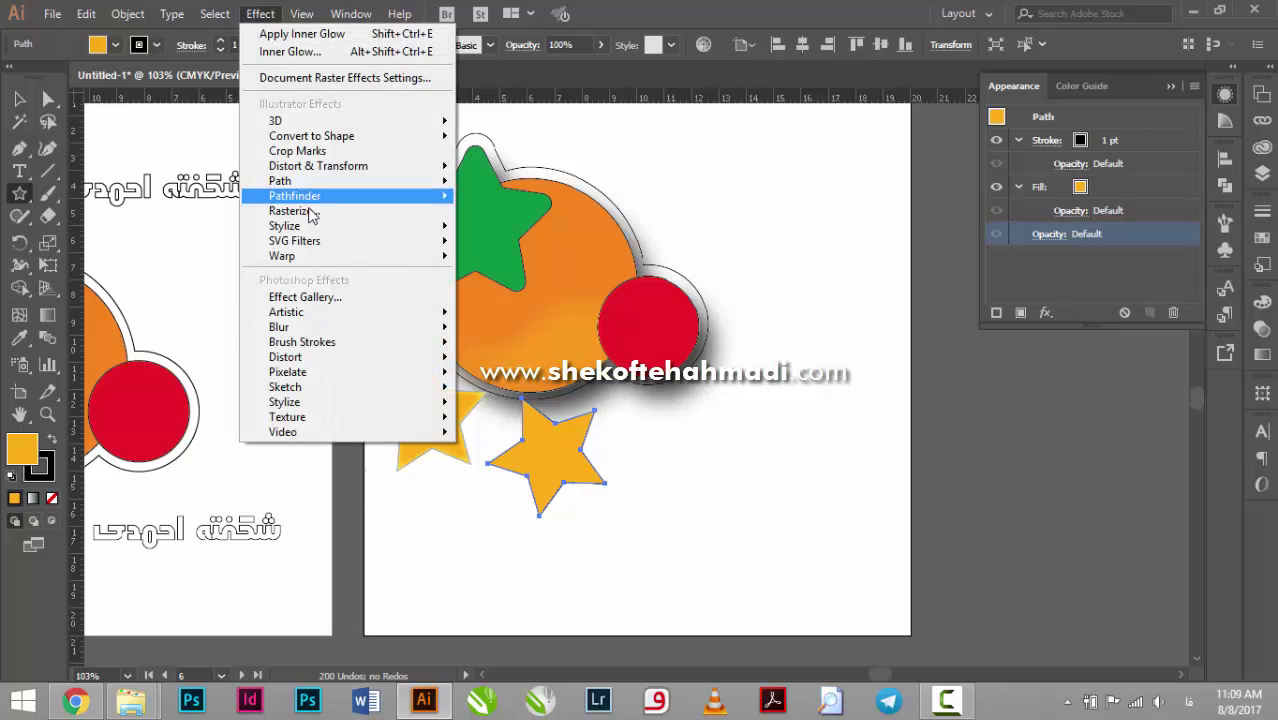
{"action": "mouse_move", "coordinate": [284, 226]}
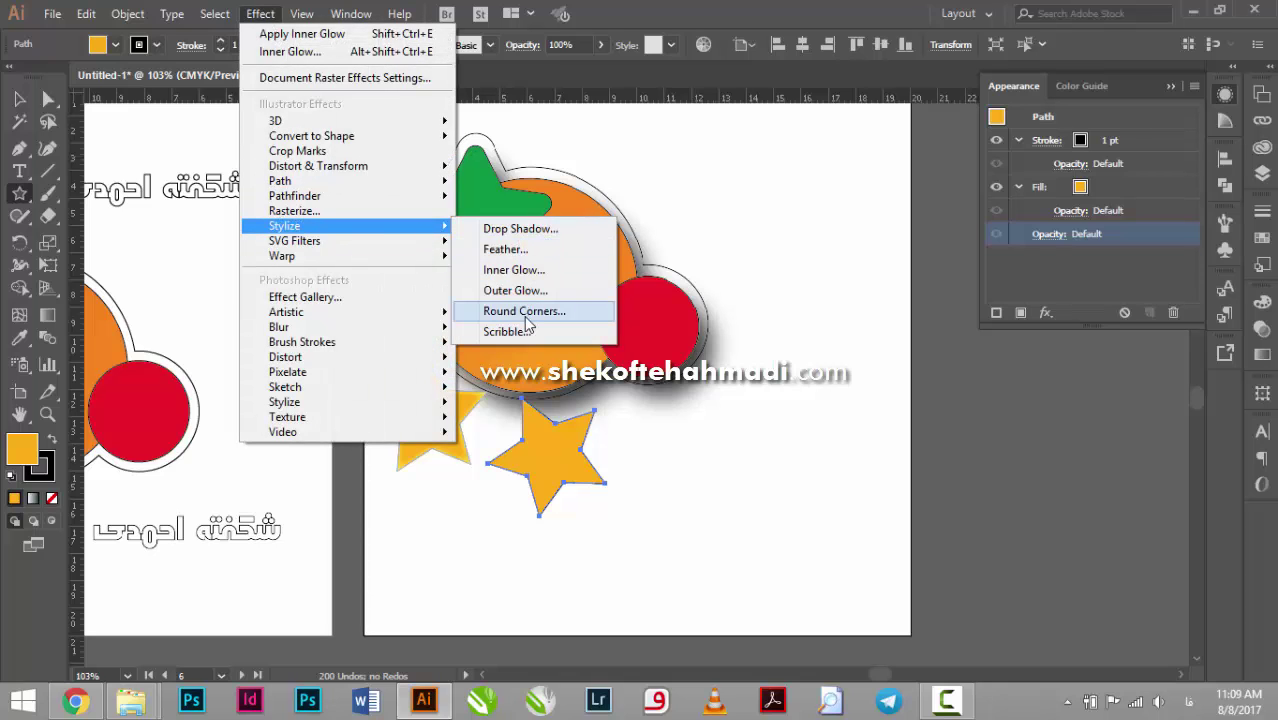
Apply a Round Corners effect with a 0.9 cm radius to the second star.
{"action": "left_click", "coordinate": [524, 311]}
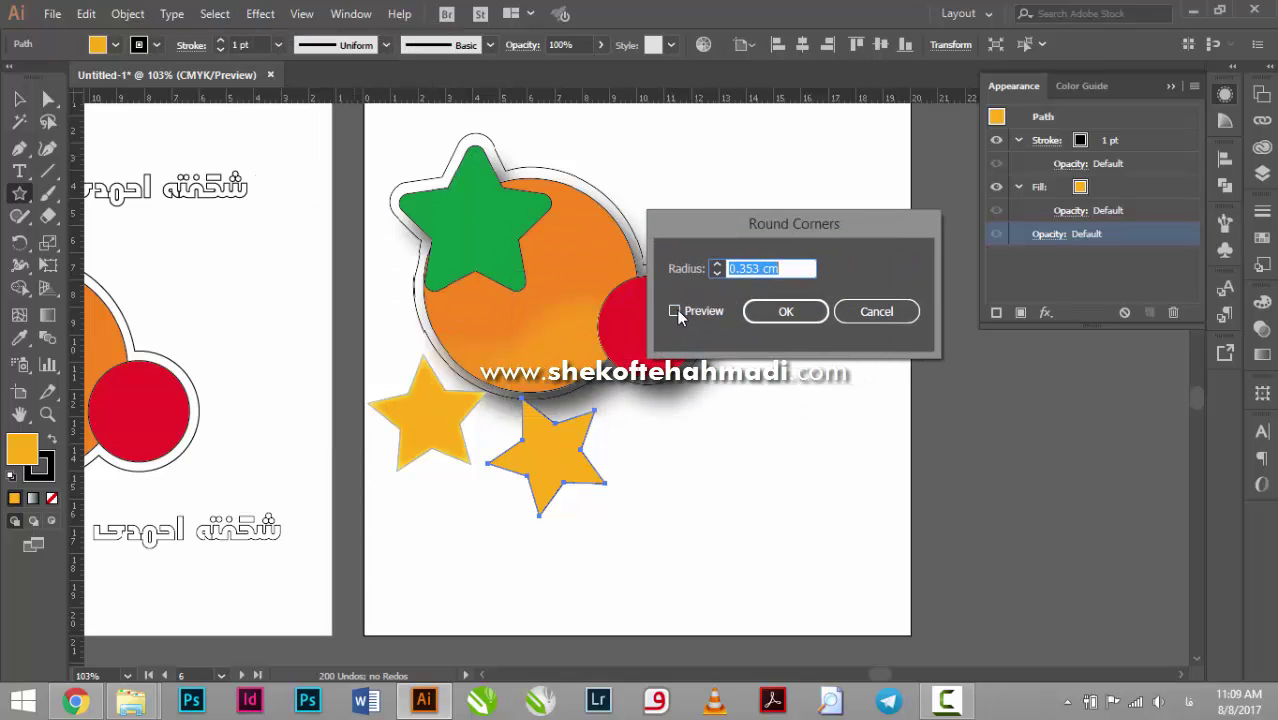
{"action": "left_click", "coordinate": [675, 311]}
{"action": "key", "text": "Tab"}
{"action": "type", "text": "0.9"}
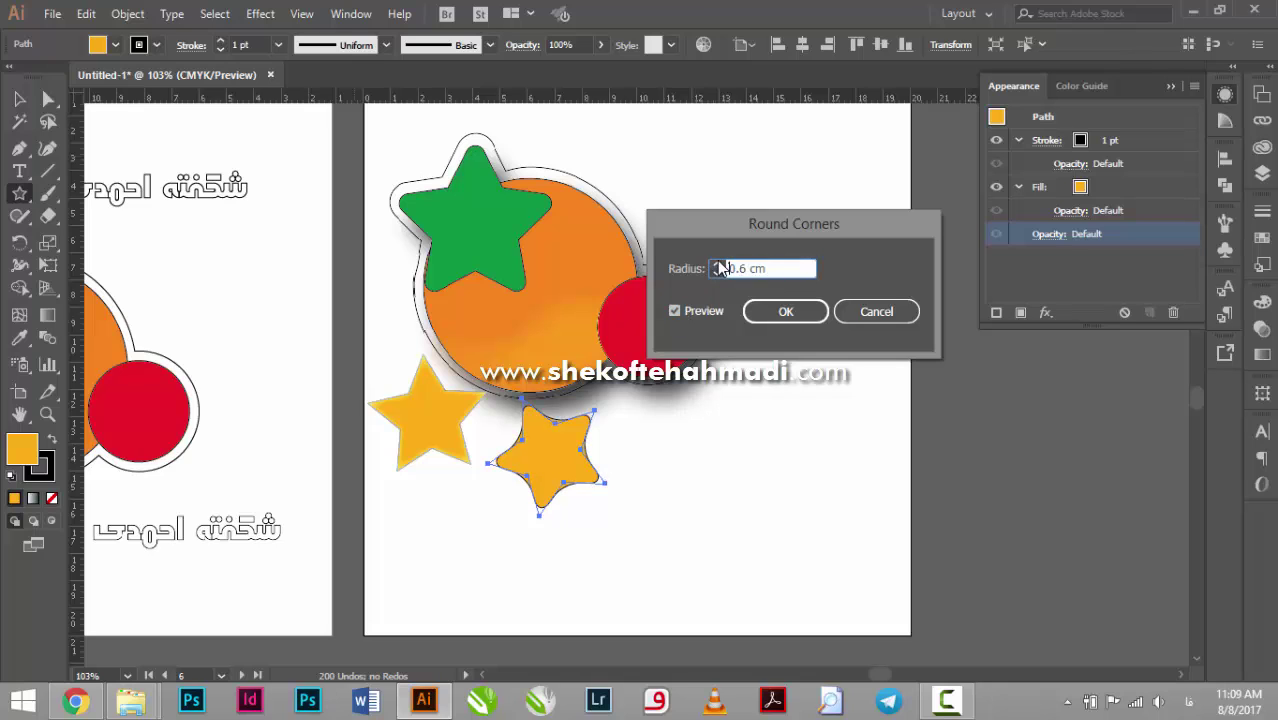
{"action": "key", "text": "Tab"}
{"action": "left_click", "coordinate": [768, 314]}
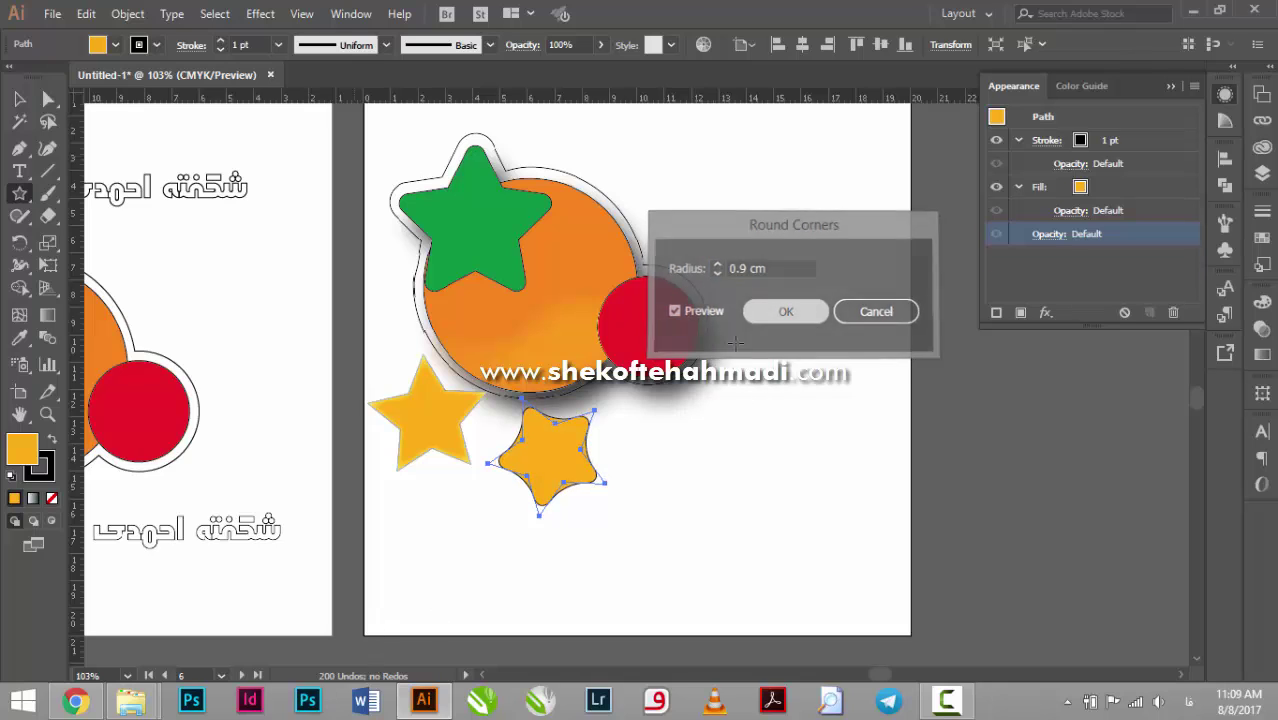
{"action": "left_click", "coordinate": [652, 550]}
{"action": "left_click", "coordinate": [673, 410]}
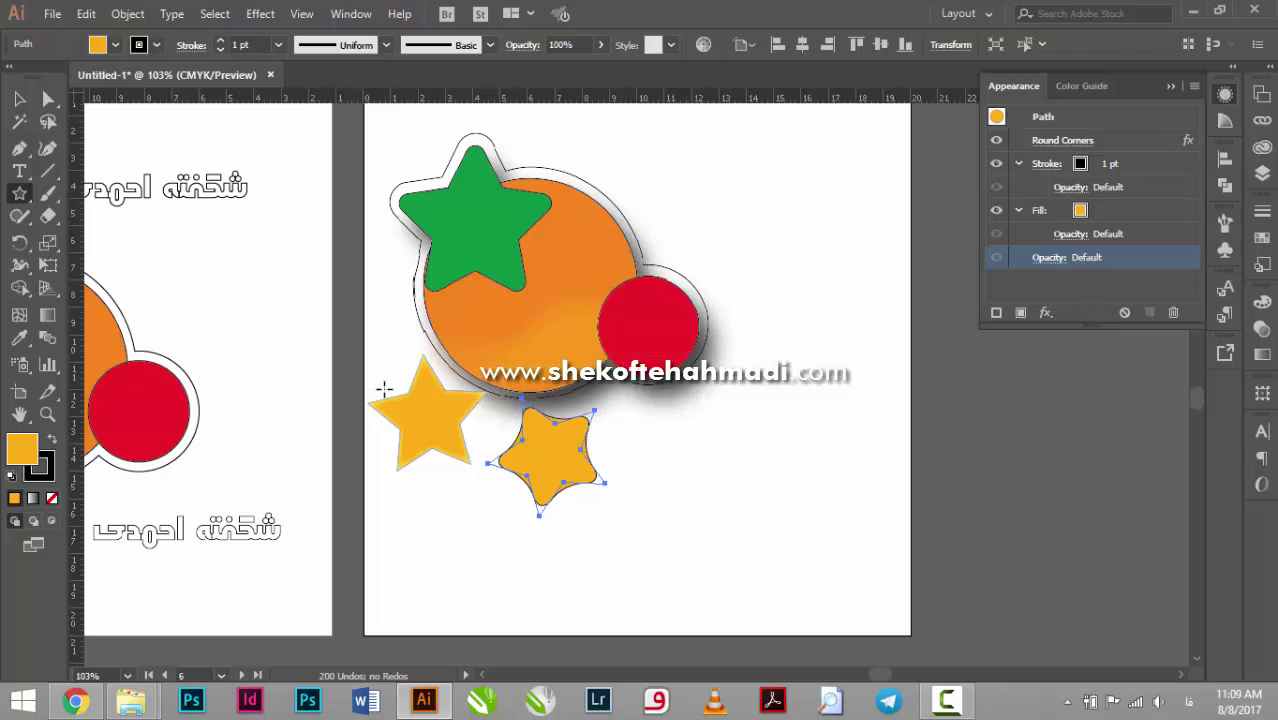
Draw a larger third star on the right and preview a Scribble effect on it.
{"action": "left_click_drag", "start_coordinate": [698, 448], "coordinate": [766, 522]}
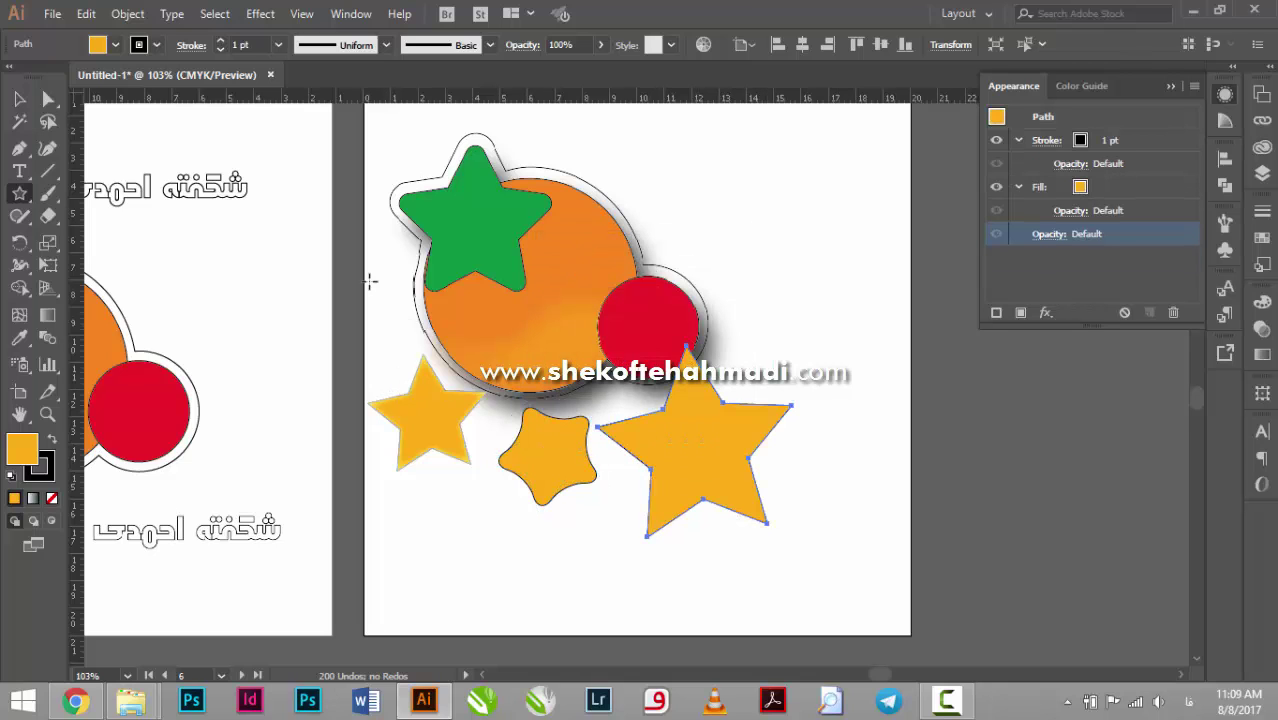
{"action": "left_click", "coordinate": [262, 14]}
{"action": "mouse_move", "coordinate": [300, 226]}
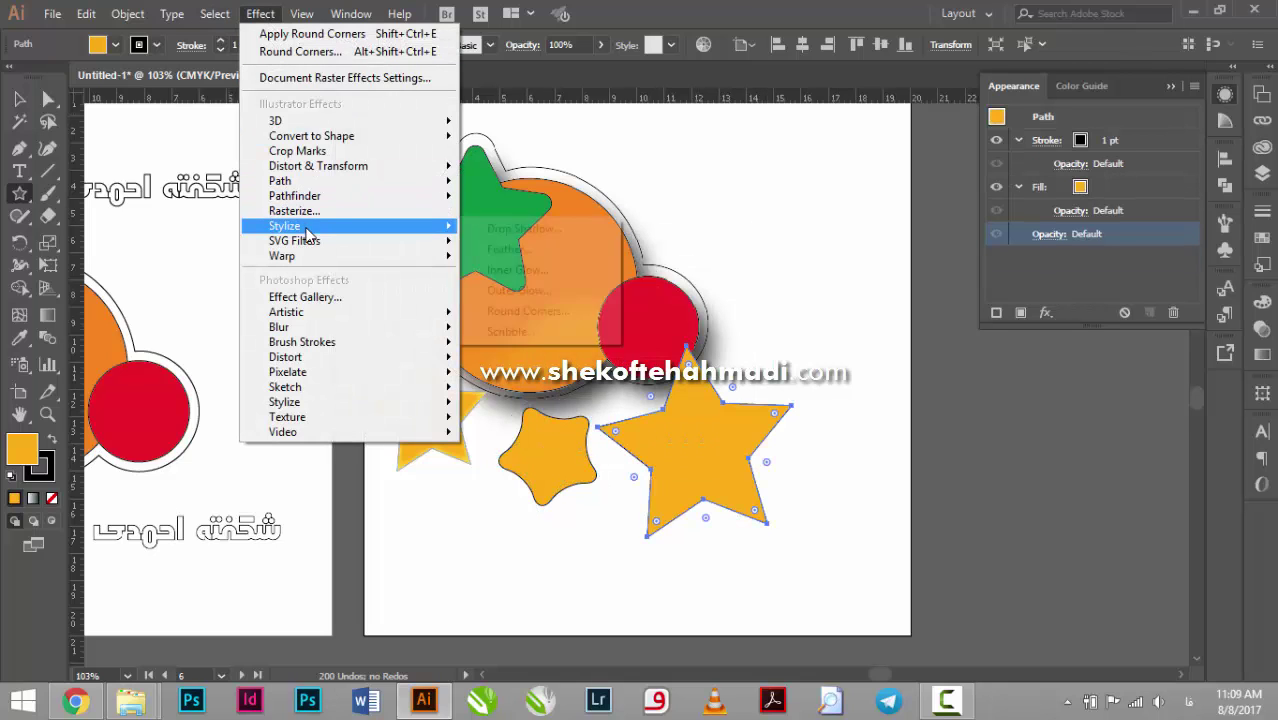
{"action": "left_click", "coordinate": [536, 332]}
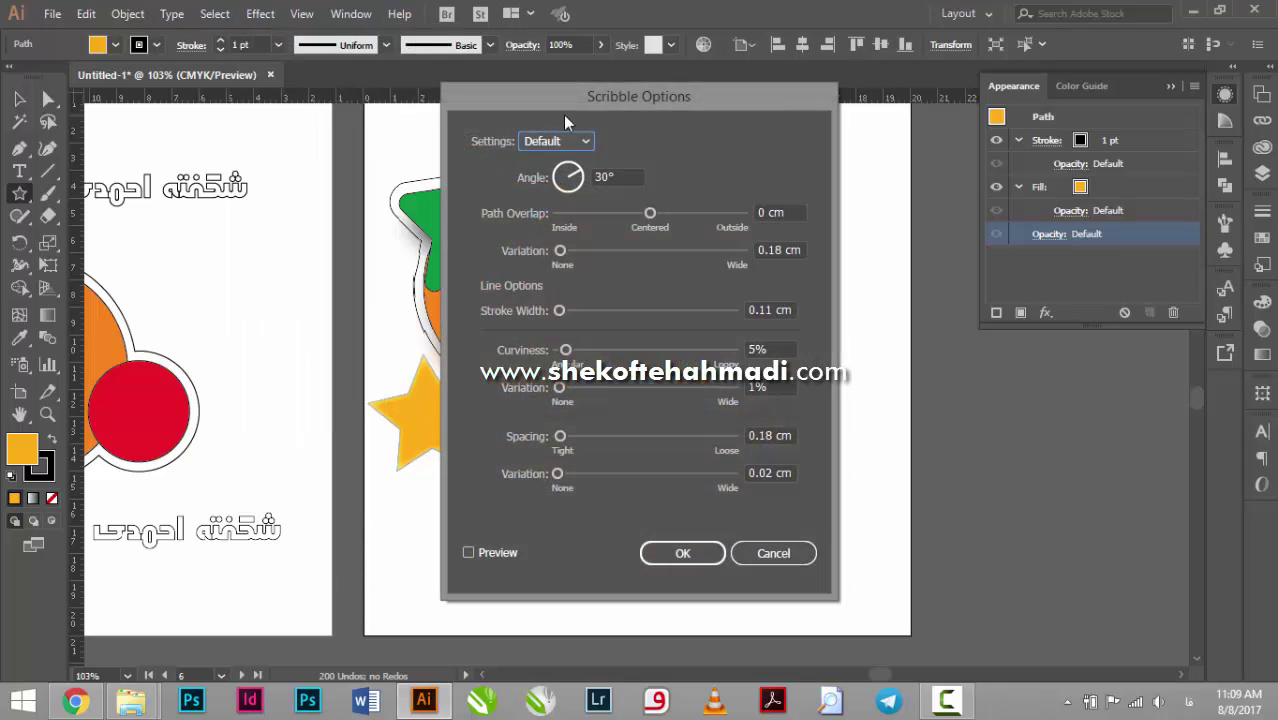
{"action": "left_click_drag", "start_coordinate": [617, 98], "coordinate": [1044, 51]}
{"action": "left_click", "coordinate": [951, 510]}
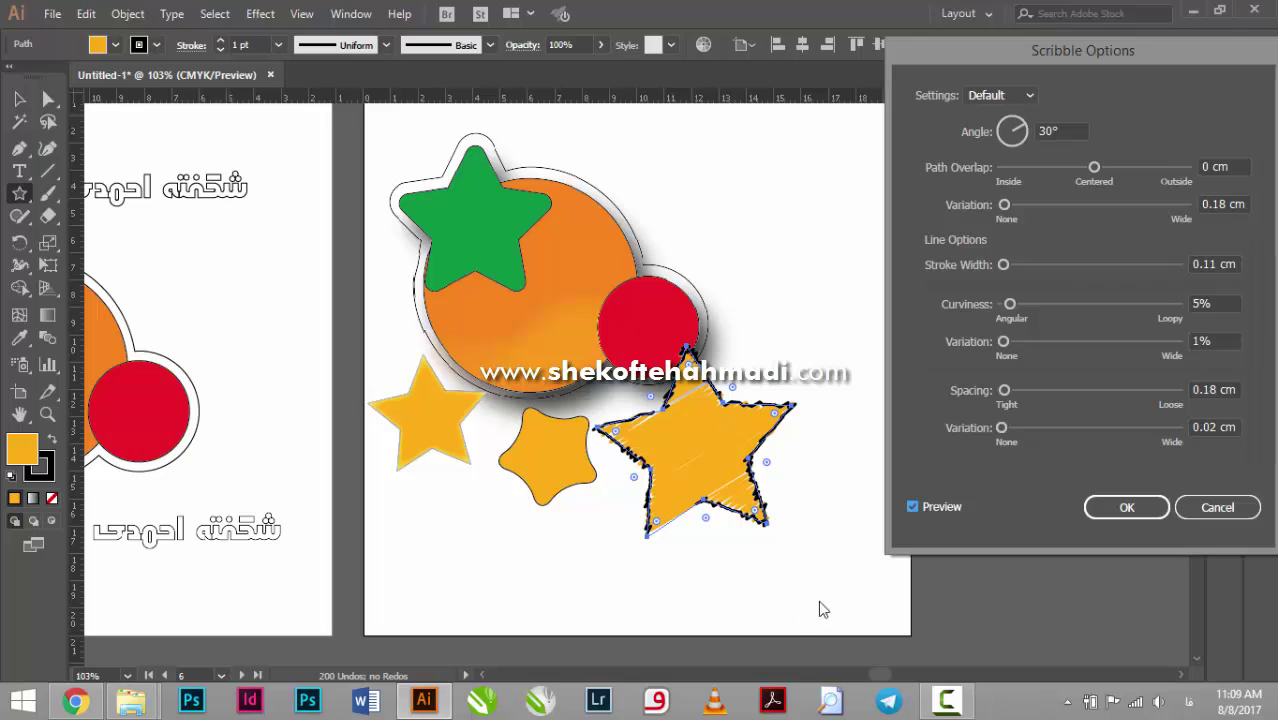
Set Scribble Path Overlap to 0.95 cm, its Variation to 0.11 cm, and Stroke Width to 0.11 cm.
{"action": "mouse_move", "coordinate": [1094, 167]}
{"action": "left_mouse_down"}
{"action": "mouse_move", "coordinate": [1112, 167]}
{"action": "mouse_move", "coordinate": [1013, 206]}
{"action": "left_mouse_up"}
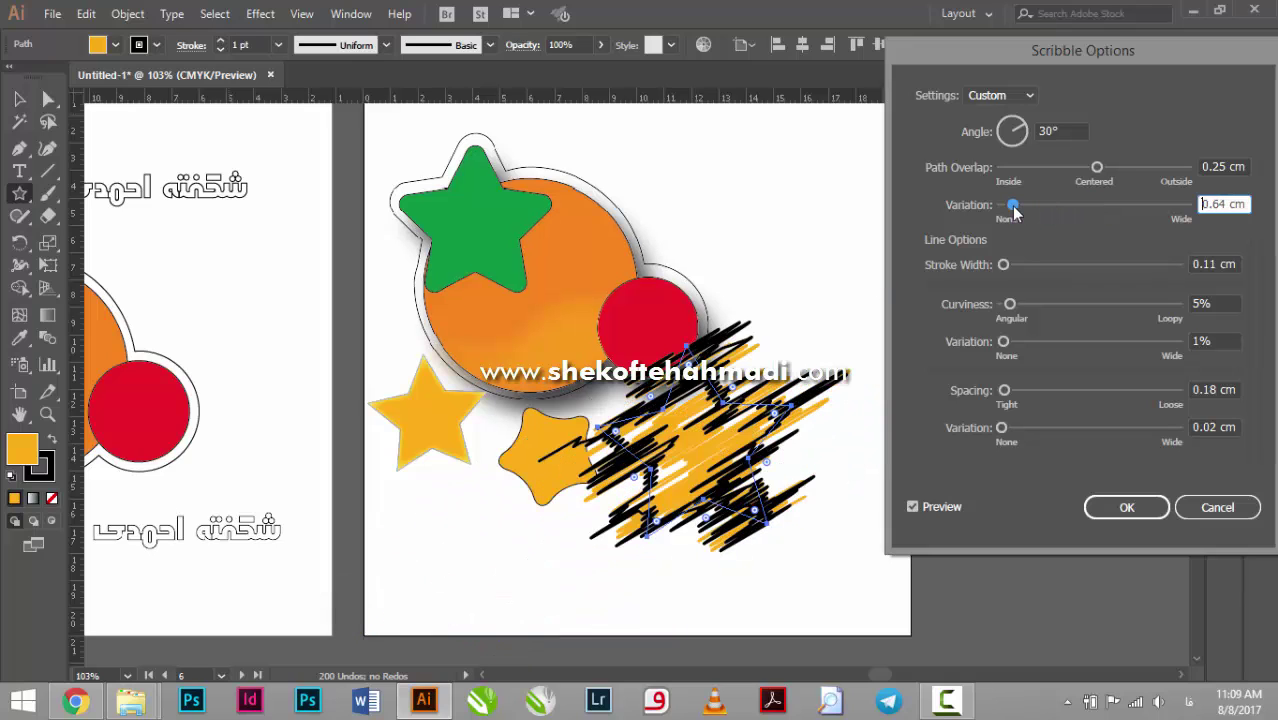
{"action": "mouse_move", "coordinate": [1027, 268]}
{"action": "left_mouse_down"}
{"action": "mouse_move", "coordinate": [1006, 265]}
{"action": "mouse_move", "coordinate": [1058, 304]}
{"action": "left_mouse_up"}
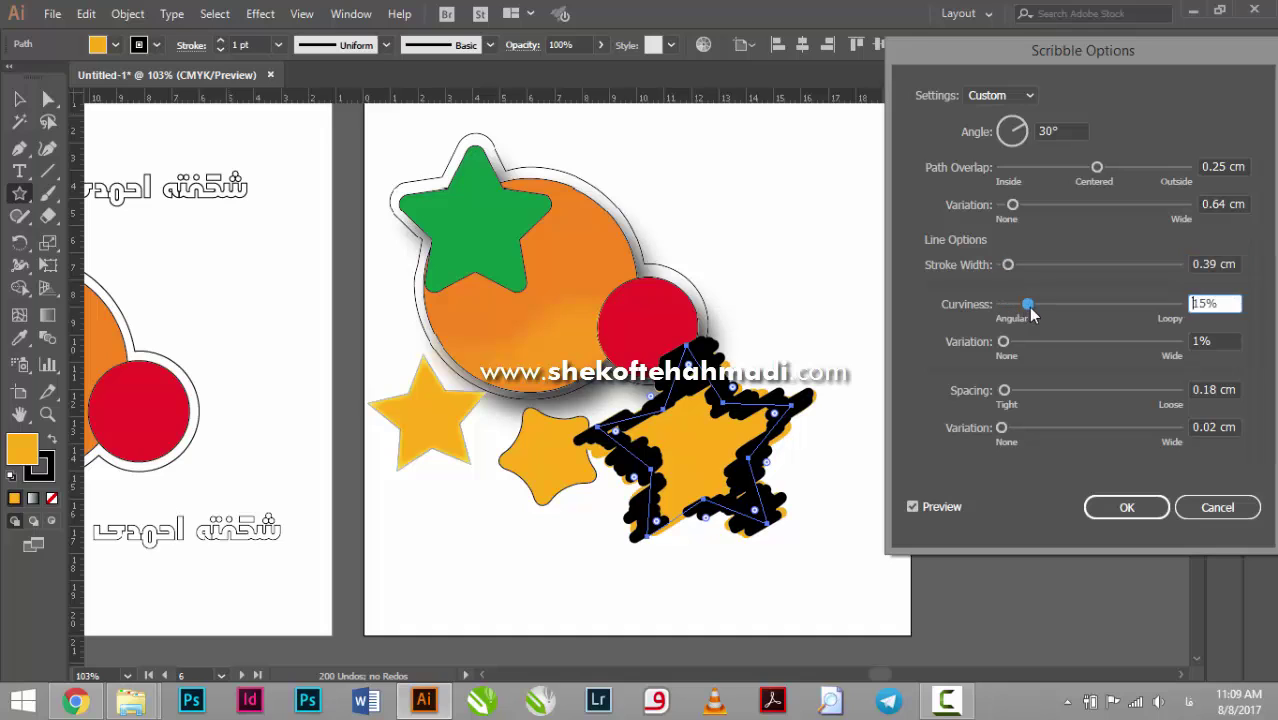
{"action": "left_click", "coordinate": [1008, 265]}
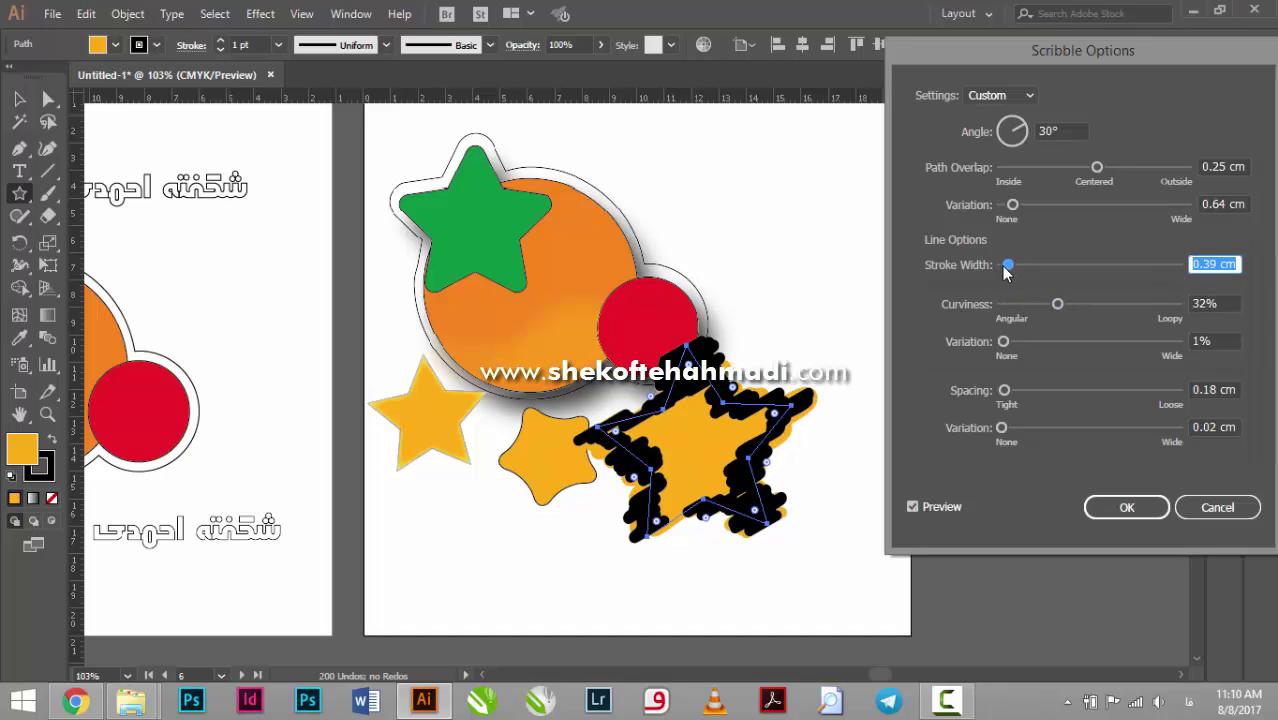
{"action": "left_click_drag", "start_coordinate": [946, 66], "coordinate": [860, 87]}
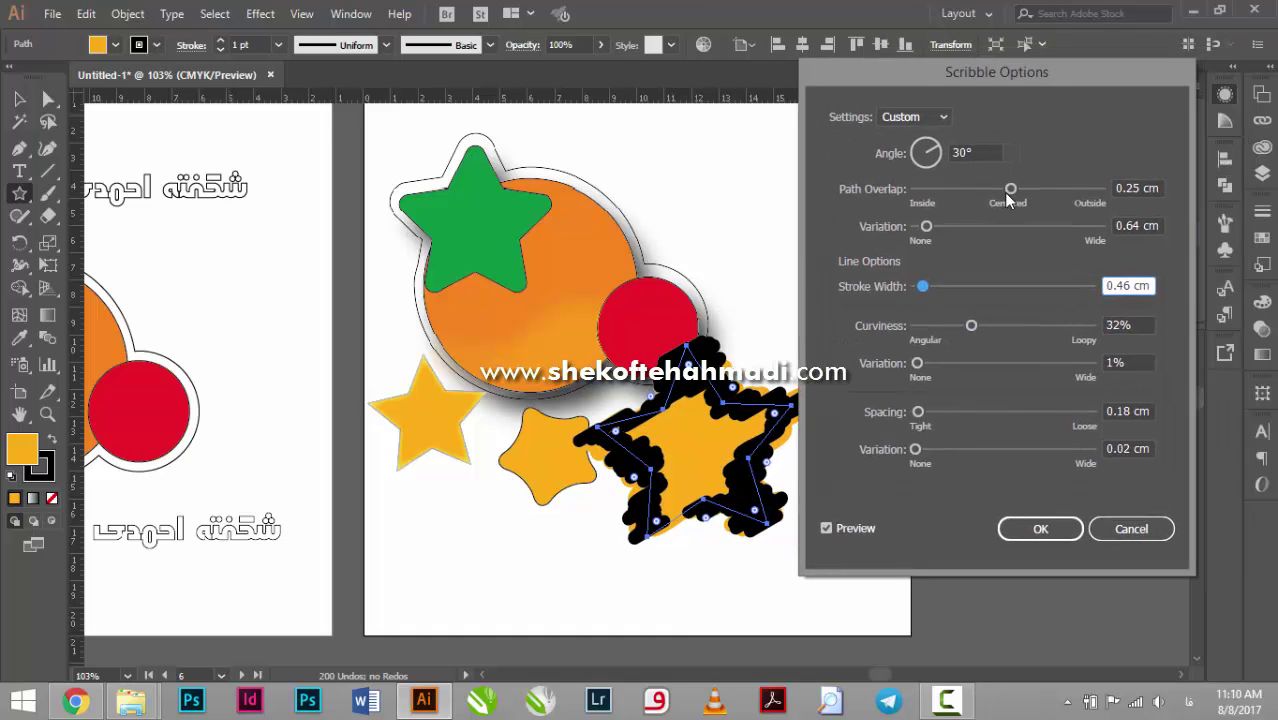
{"action": "left_click_drag", "start_coordinate": [1003, 192], "coordinate": [1057, 202]}
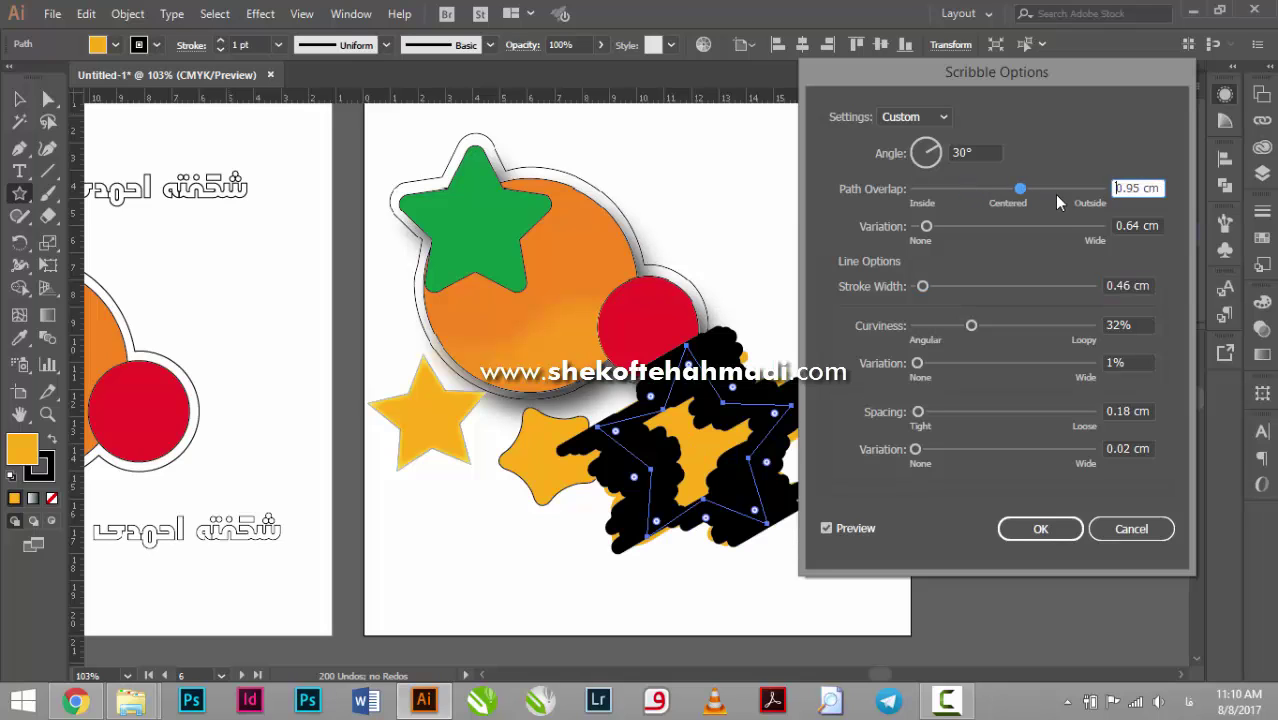
{"action": "mouse_move", "coordinate": [926, 226]}
{"action": "left_mouse_down"}
{"action": "mouse_move", "coordinate": [968, 231]}
{"action": "mouse_move", "coordinate": [917, 228]}
{"action": "left_mouse_up"}
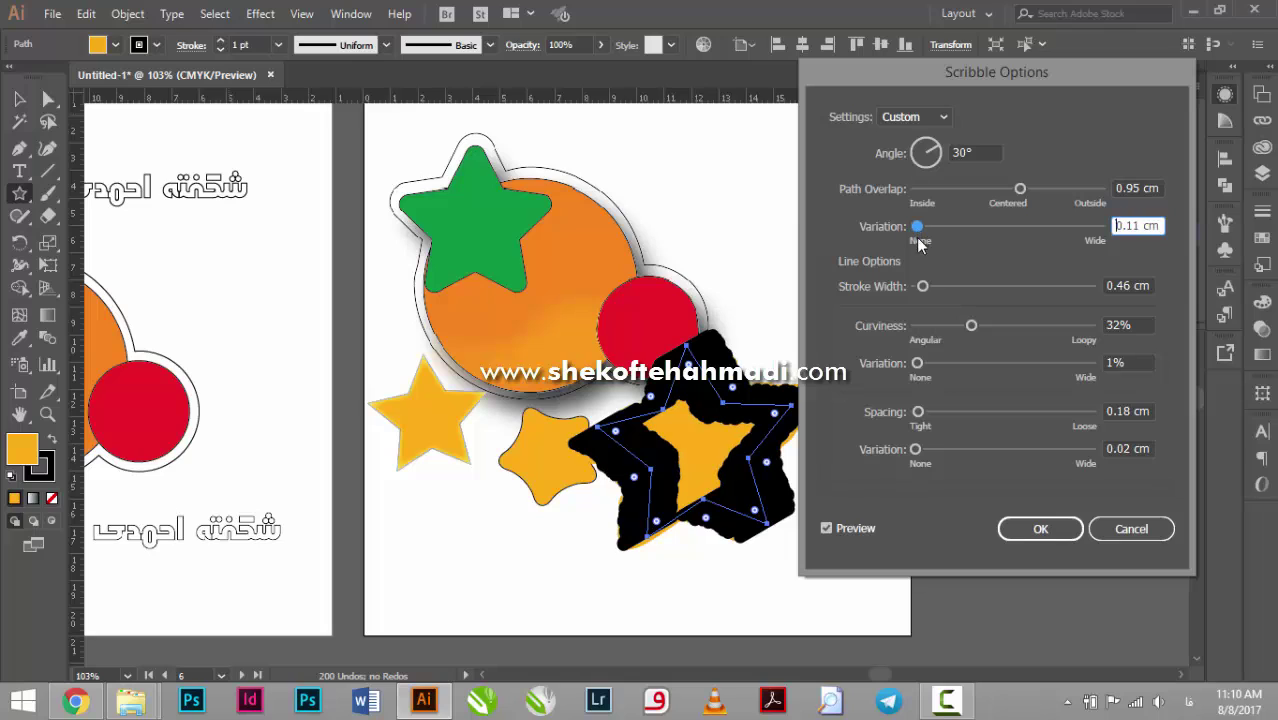
{"action": "left_click_drag", "start_coordinate": [977, 291], "coordinate": [916, 286]}
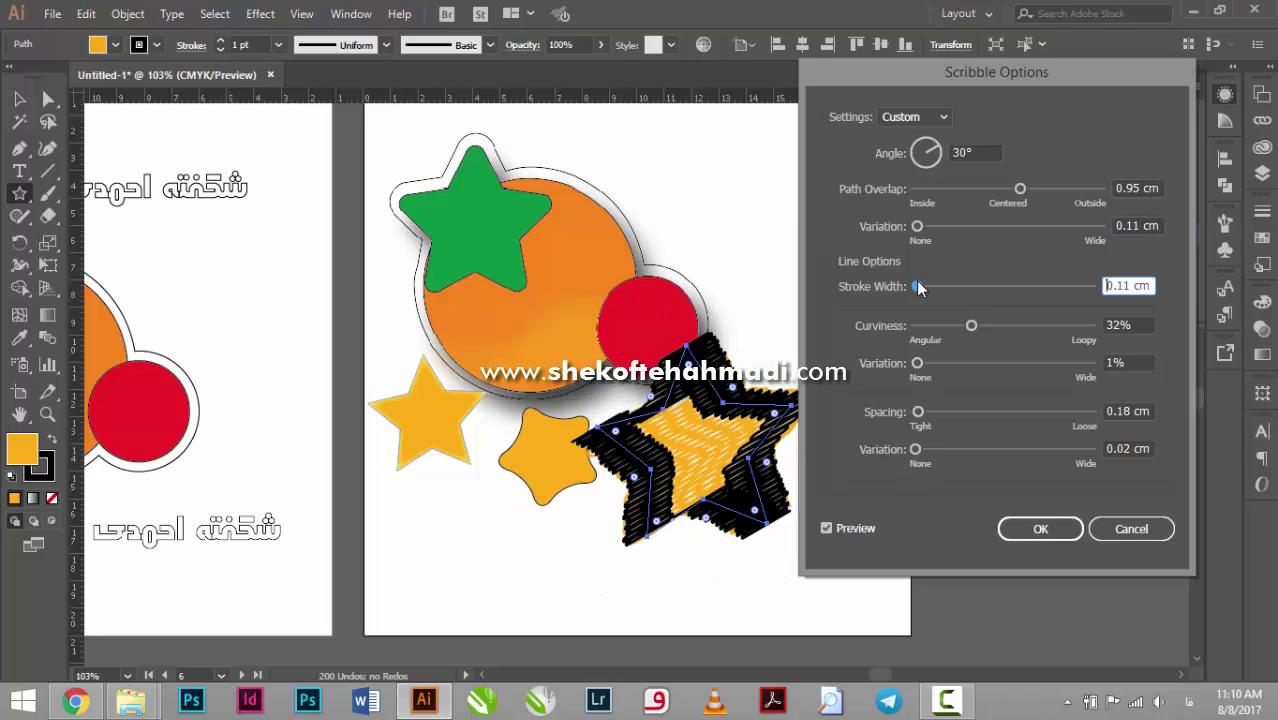
Set the scribble's Curviness to 72% with 29% variation.
{"action": "left_click_drag", "start_coordinate": [973, 325], "coordinate": [991, 326]}
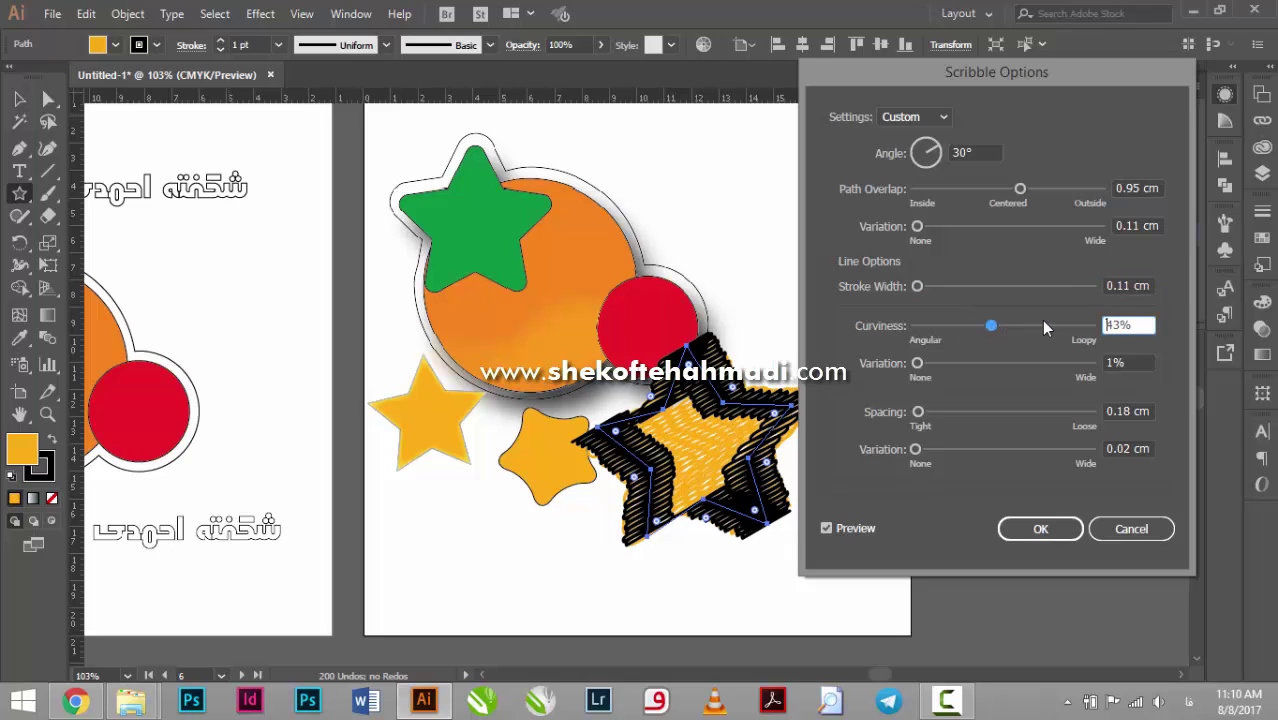
{"action": "left_click", "coordinate": [1041, 324]}
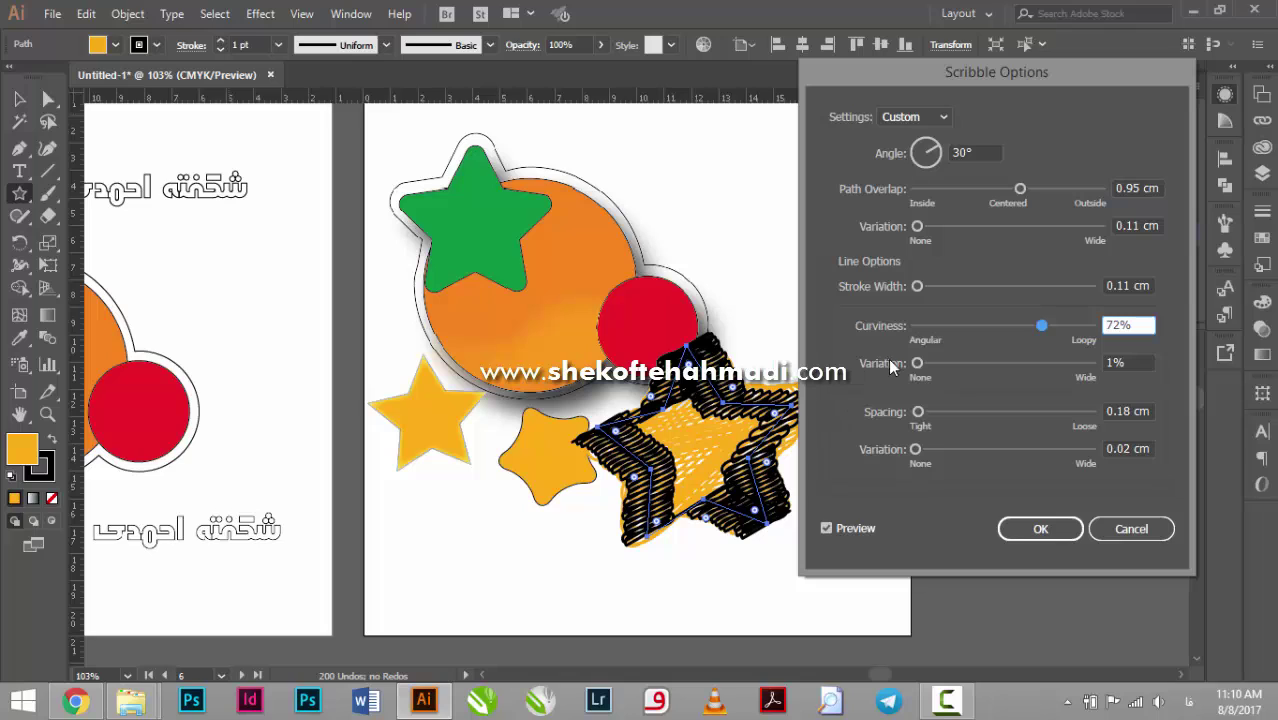
{"action": "left_click_drag", "start_coordinate": [939, 365], "coordinate": [966, 363]}
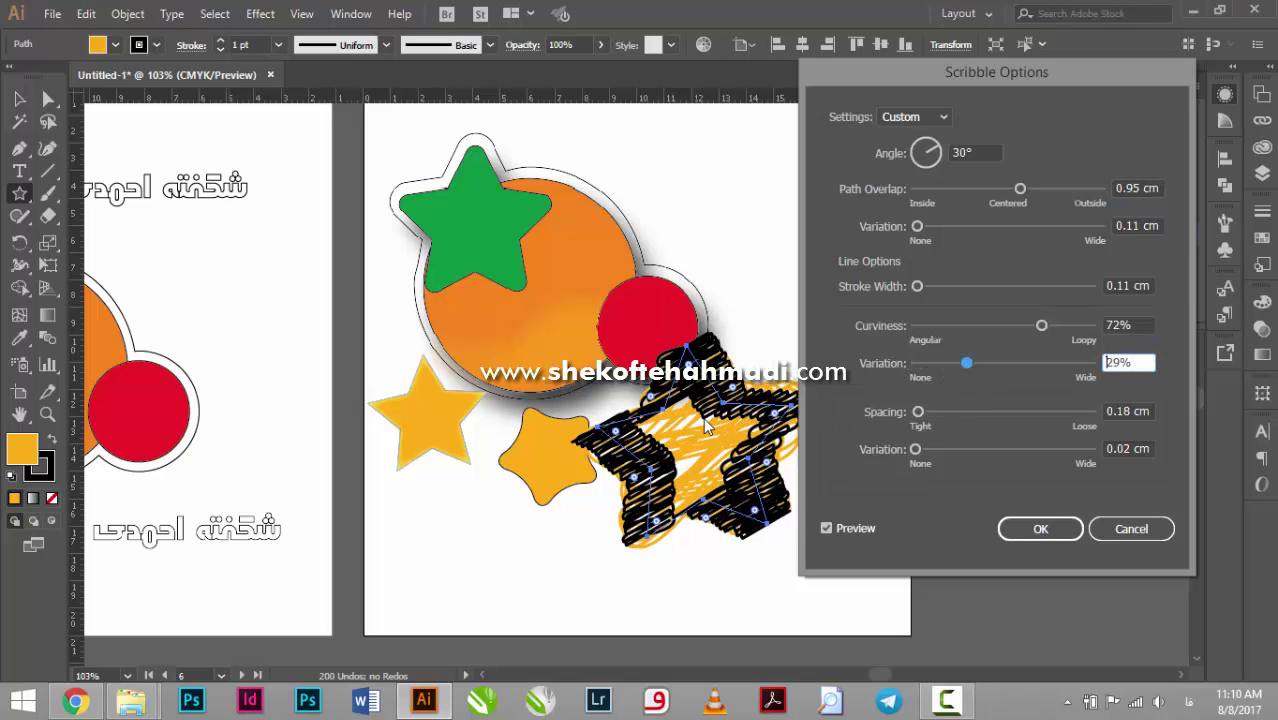
Set scribble Spacing to 0.14 cm, Spacing Variation to 0.56 cm, and Angle to 114°.
{"action": "left_click", "coordinate": [963, 410]}
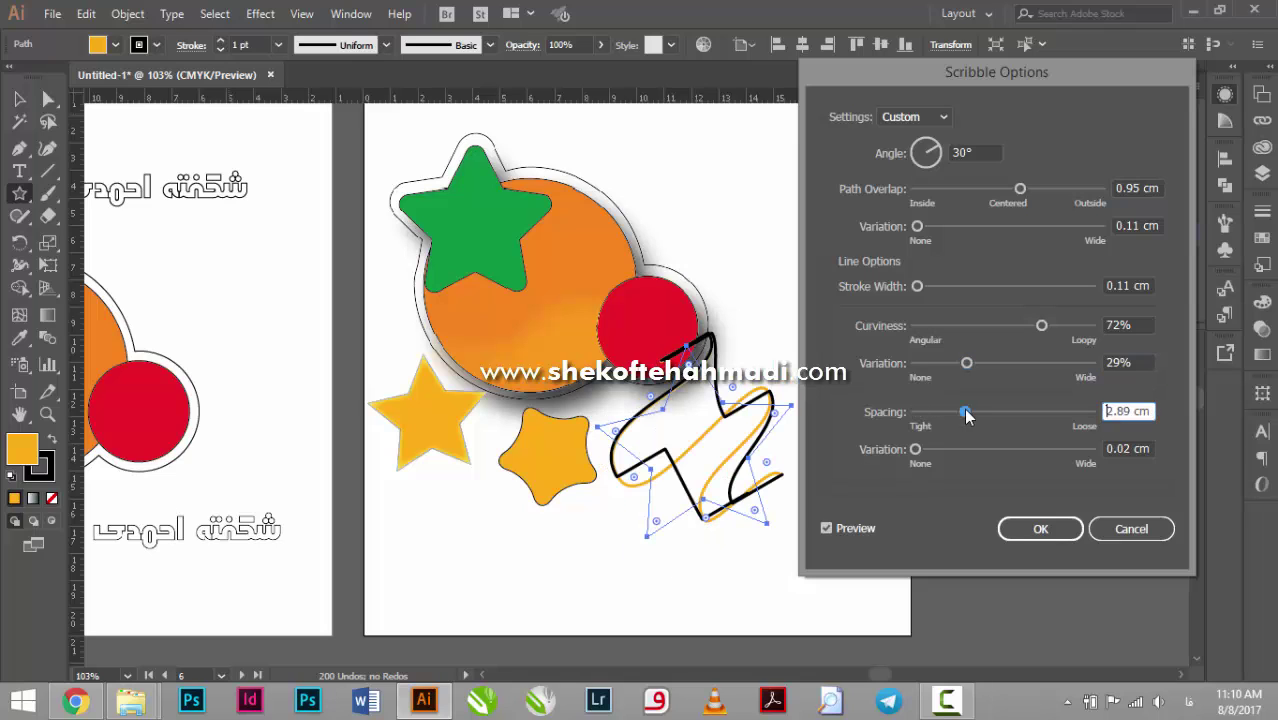
{"action": "mouse_move", "coordinate": [958, 413]}
{"action": "left_mouse_down"}
{"action": "mouse_move", "coordinate": [928, 411]}
{"action": "mouse_move", "coordinate": [967, 449]}
{"action": "left_mouse_up"}
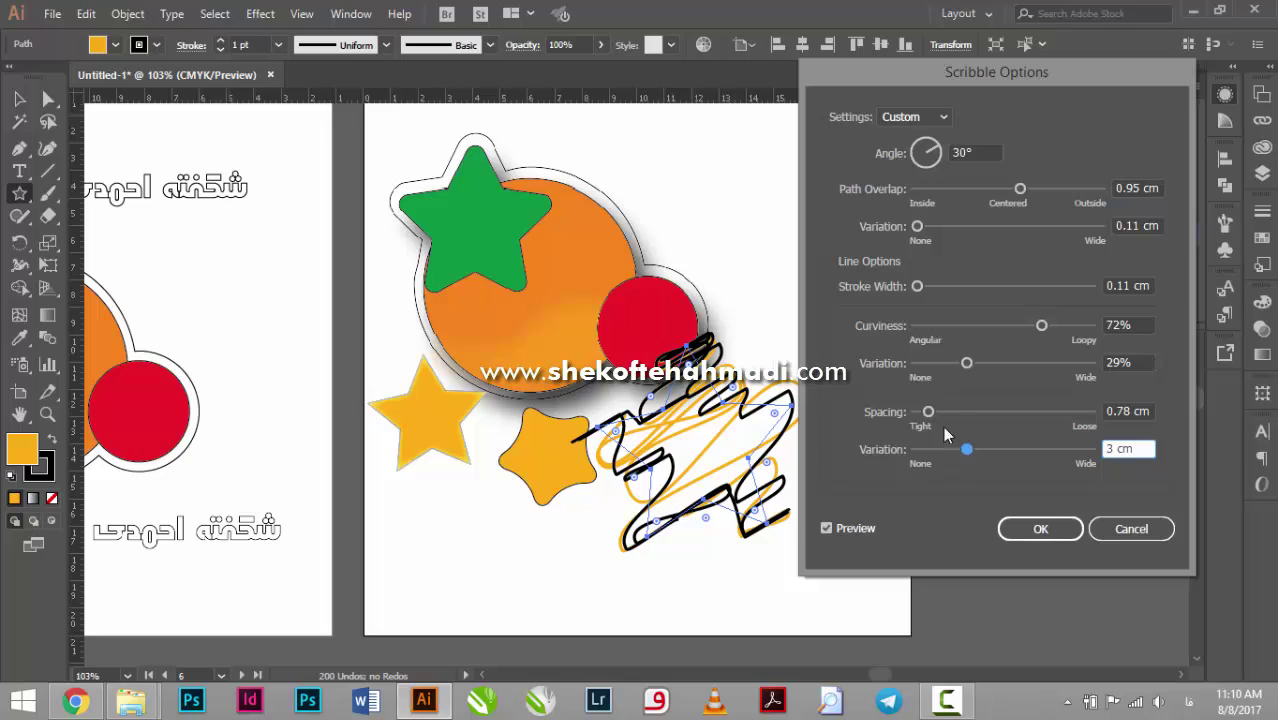
{"action": "mouse_move", "coordinate": [922, 413]}
{"action": "left_mouse_down"}
{"action": "mouse_move", "coordinate": [916, 423]}
{"action": "mouse_move", "coordinate": [945, 450]}
{"action": "mouse_move", "coordinate": [924, 450]}
{"action": "left_mouse_up"}
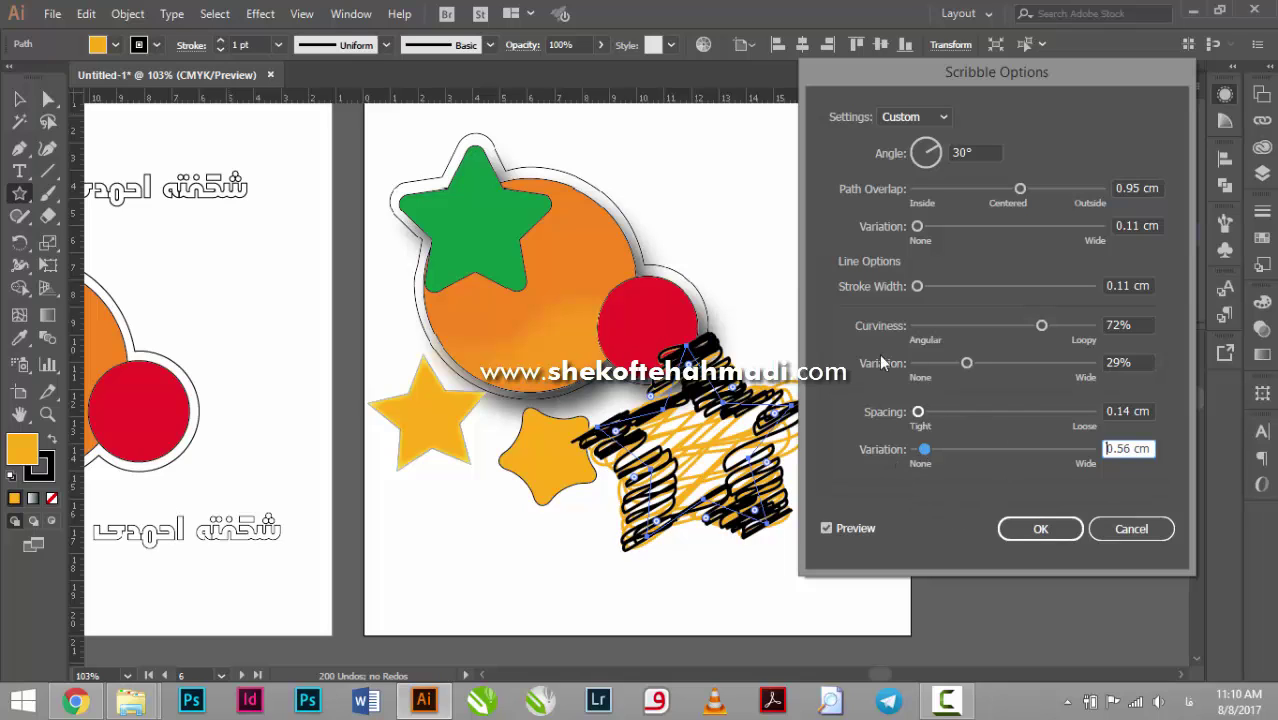
{"action": "left_click", "coordinate": [938, 154]}
{"action": "left_click", "coordinate": [938, 154]}
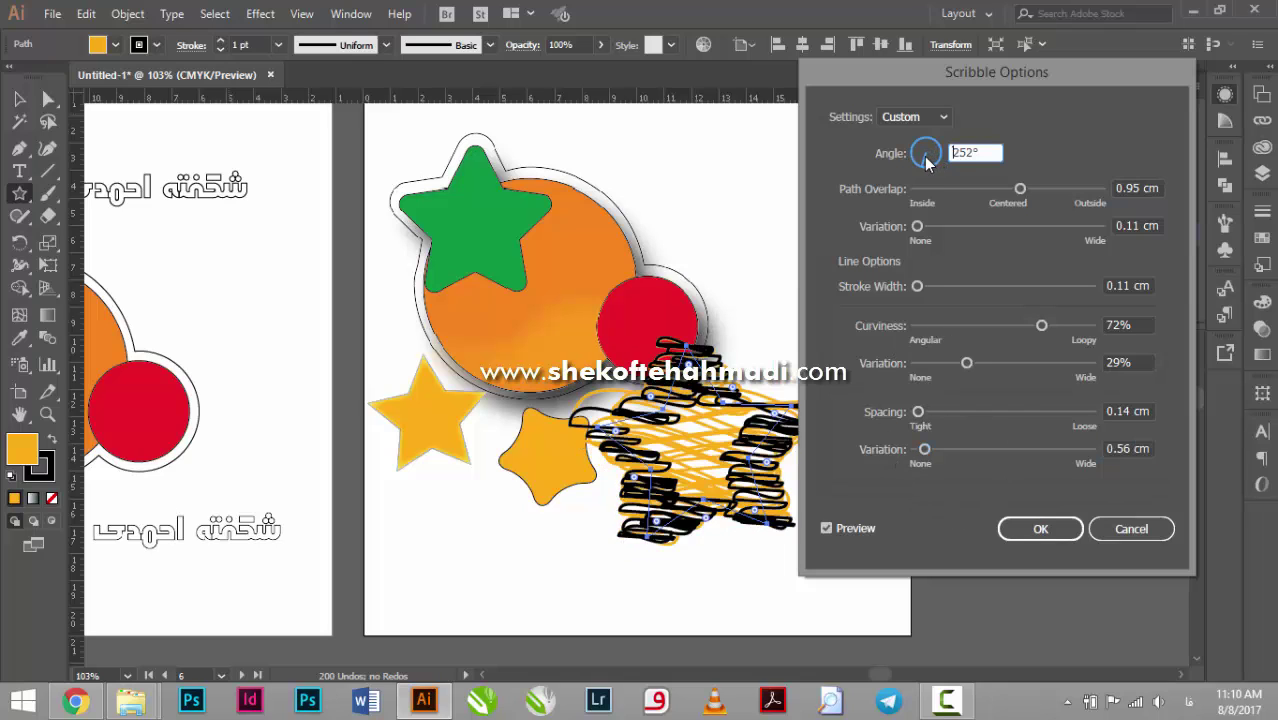
{"action": "left_click", "coordinate": [922, 145]}
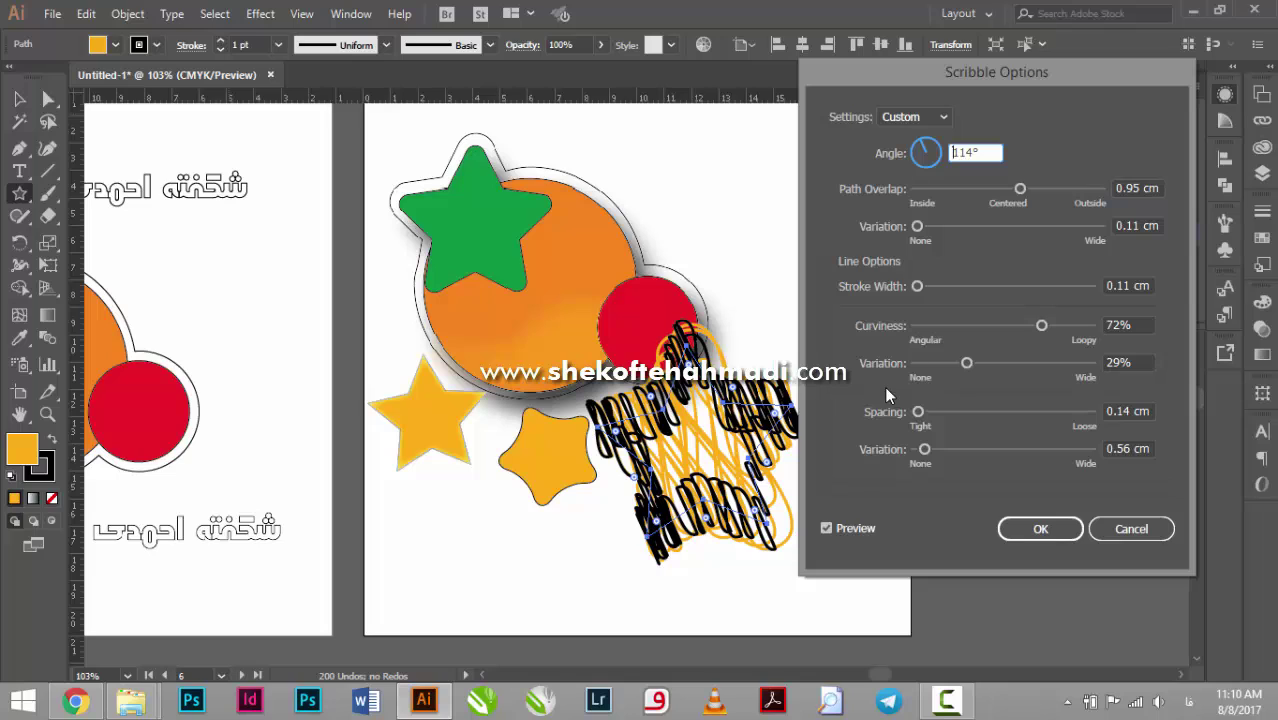
Preview the scribble presets from Childlike through Loose and Sketch to Zig-zag.
{"action": "left_click", "coordinate": [915, 116]}
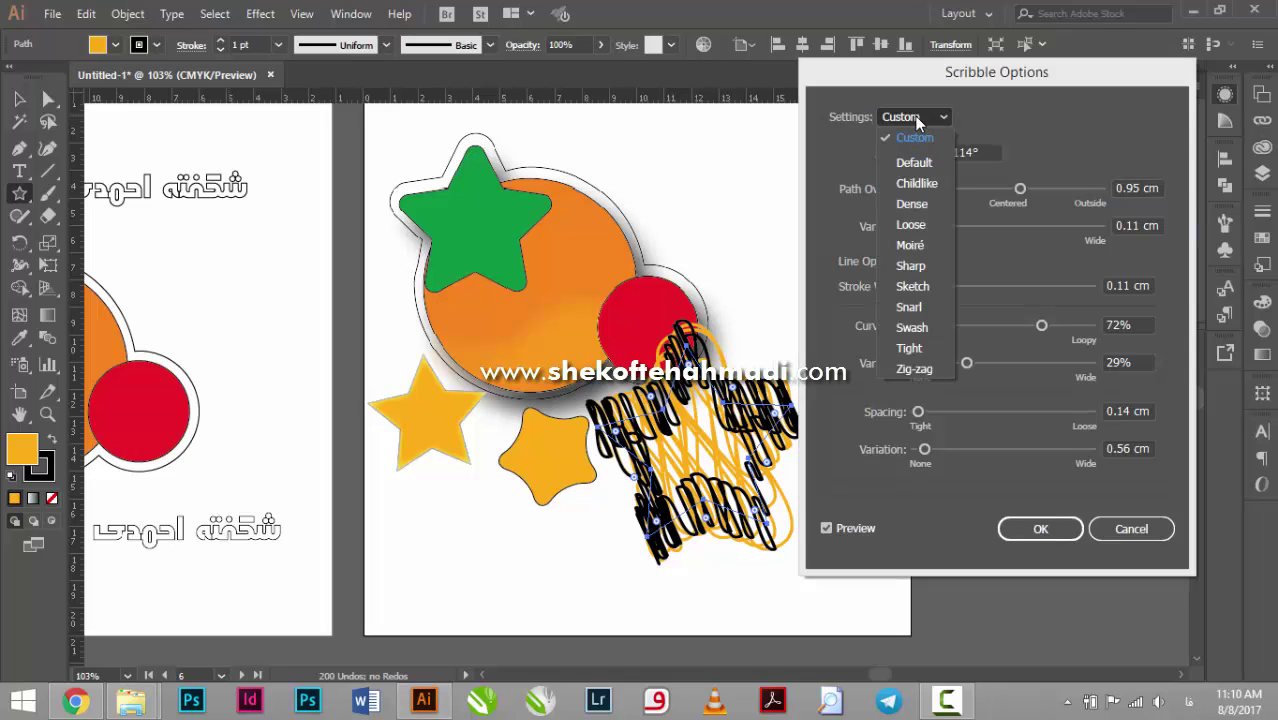
{"action": "left_click", "coordinate": [913, 183]}
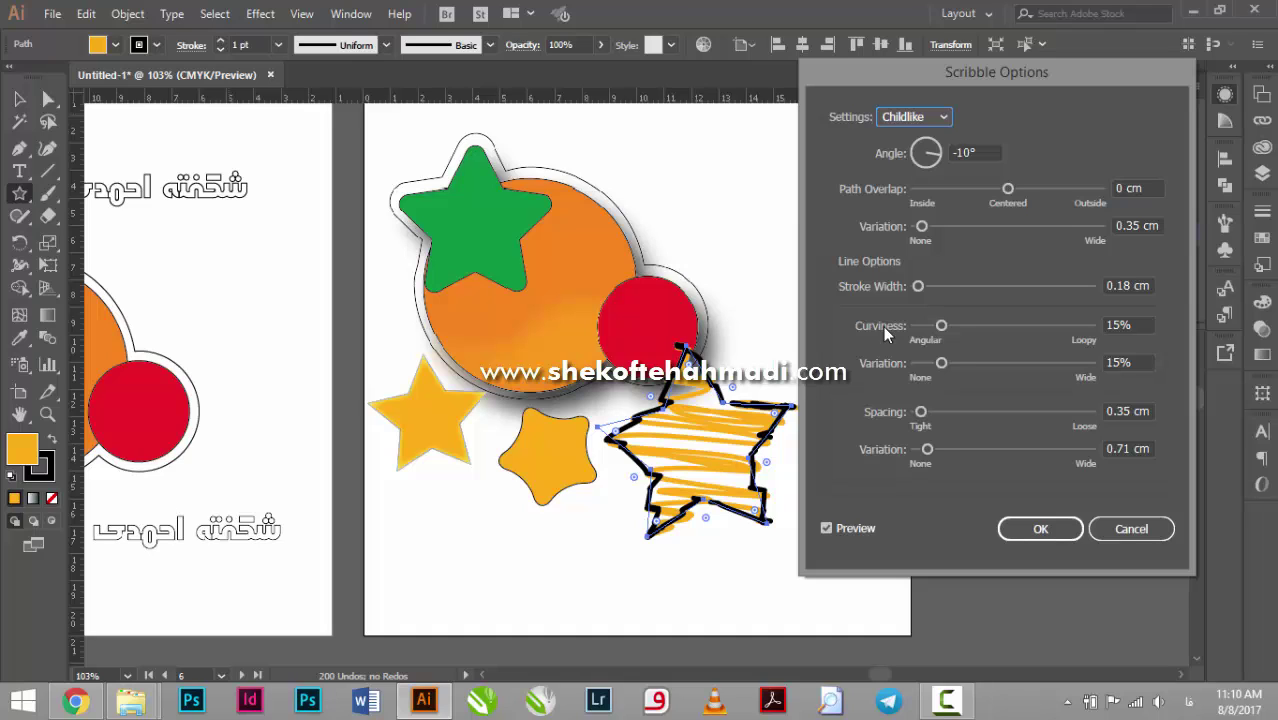
{"action": "key", "text": "Down"}
{"action": "key", "text": "Down"}
{"action": "key", "text": "Down"}
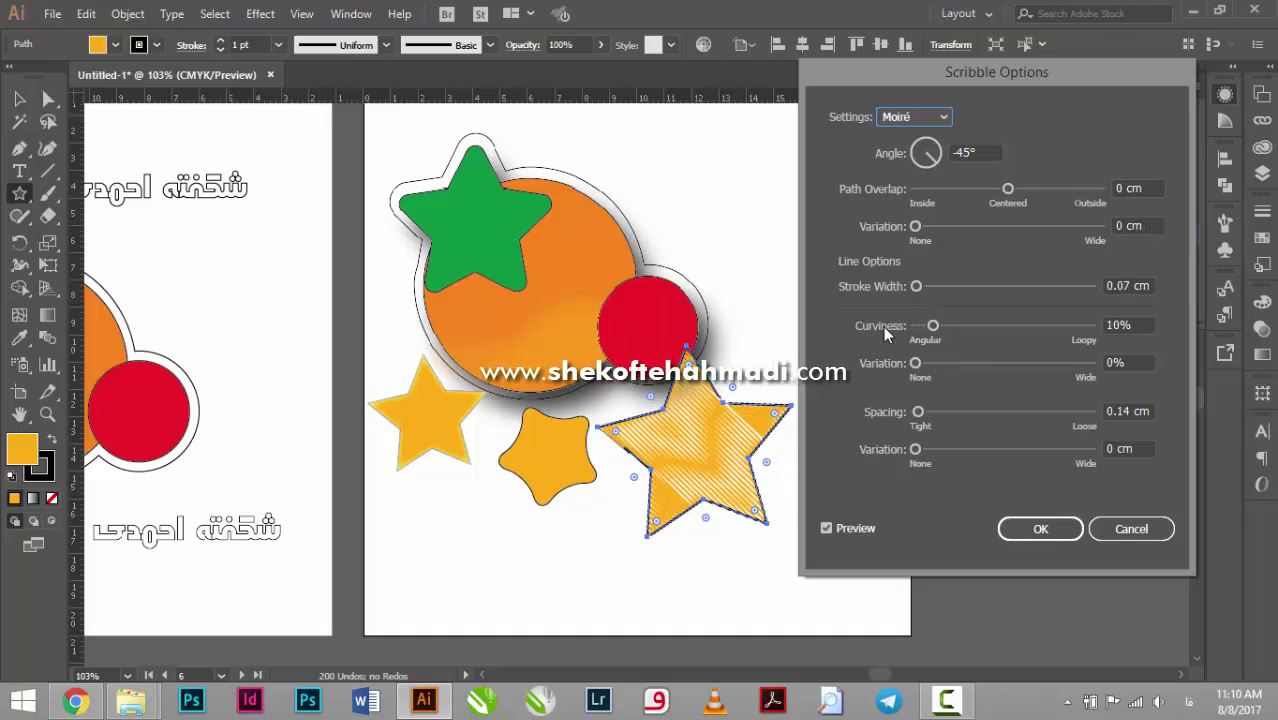
{"action": "key", "text": "Down"}
{"action": "key", "text": "Down"}
{"action": "key", "text": "Down"}
{"action": "key", "text": "Down"}
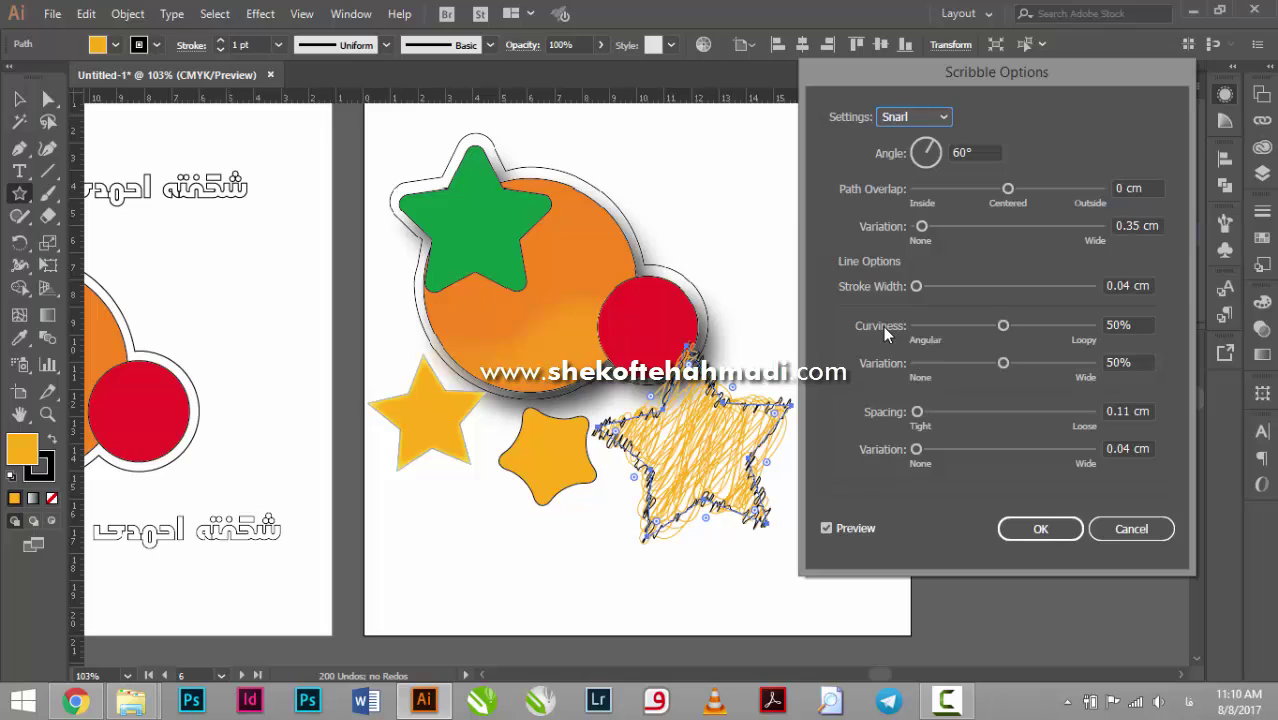
{"action": "key", "text": "Down"}
{"action": "key", "text": "Down"}
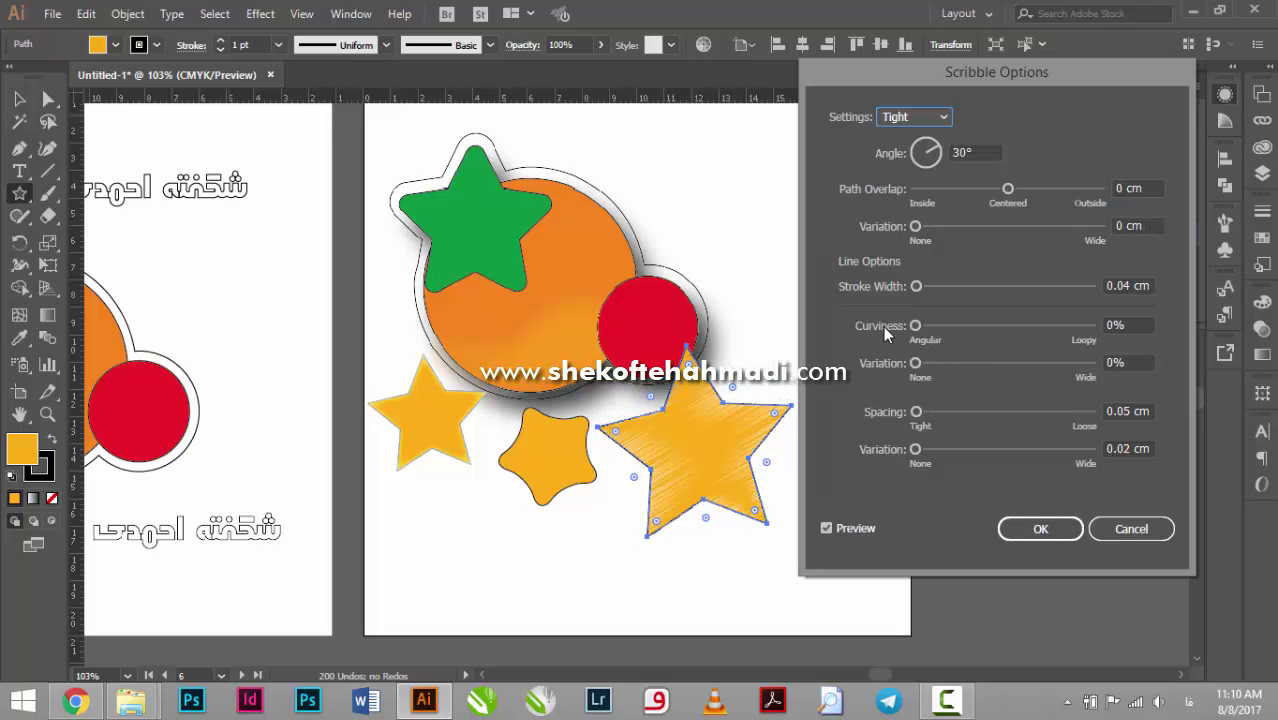
{"action": "key", "text": "Down"}
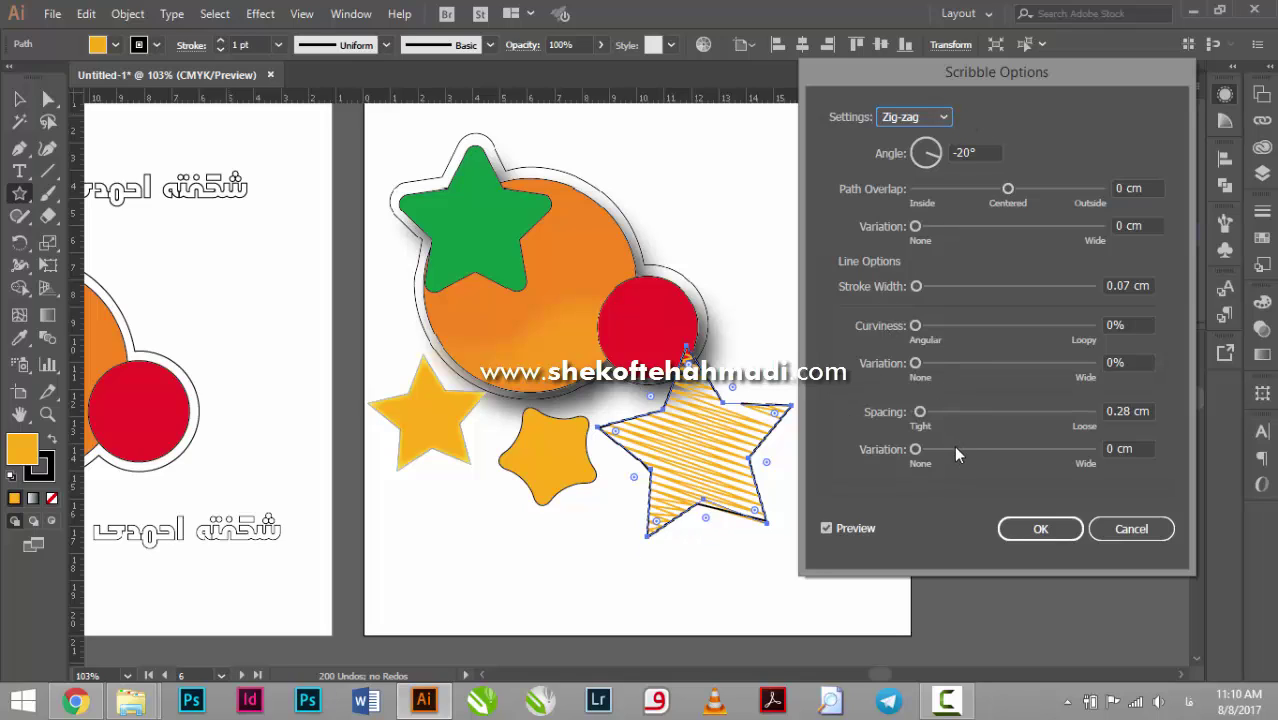
Restore the plain Zig-zag preset and apply the scribble to the third star.
{"action": "left_click_drag", "start_coordinate": [1008, 188], "coordinate": [1040, 203]}
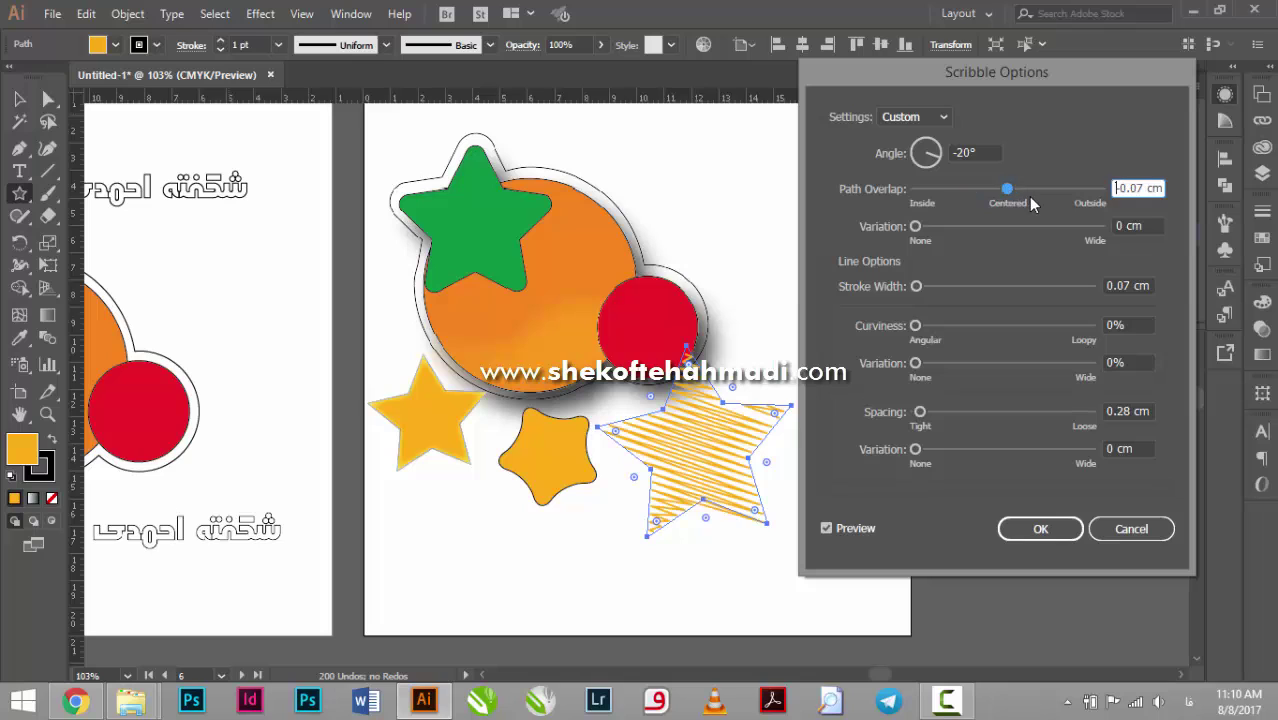
{"action": "left_click", "coordinate": [938, 117]}
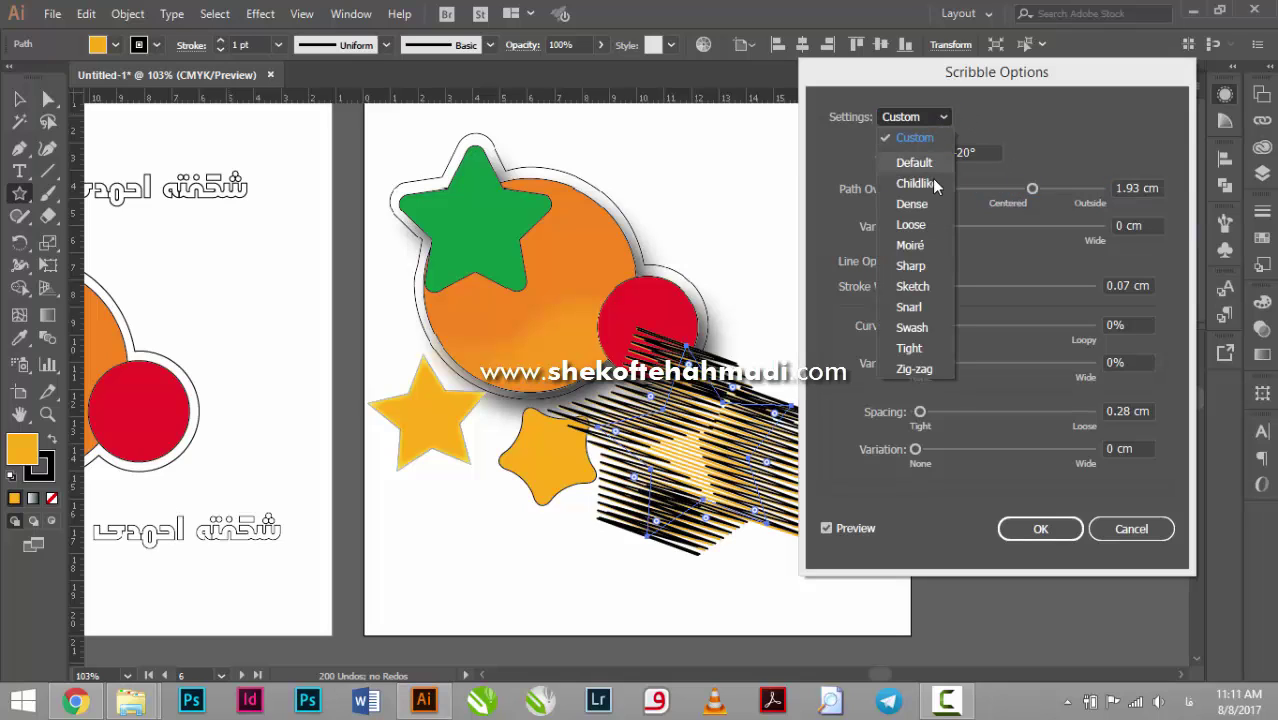
{"action": "left_click", "coordinate": [913, 369]}
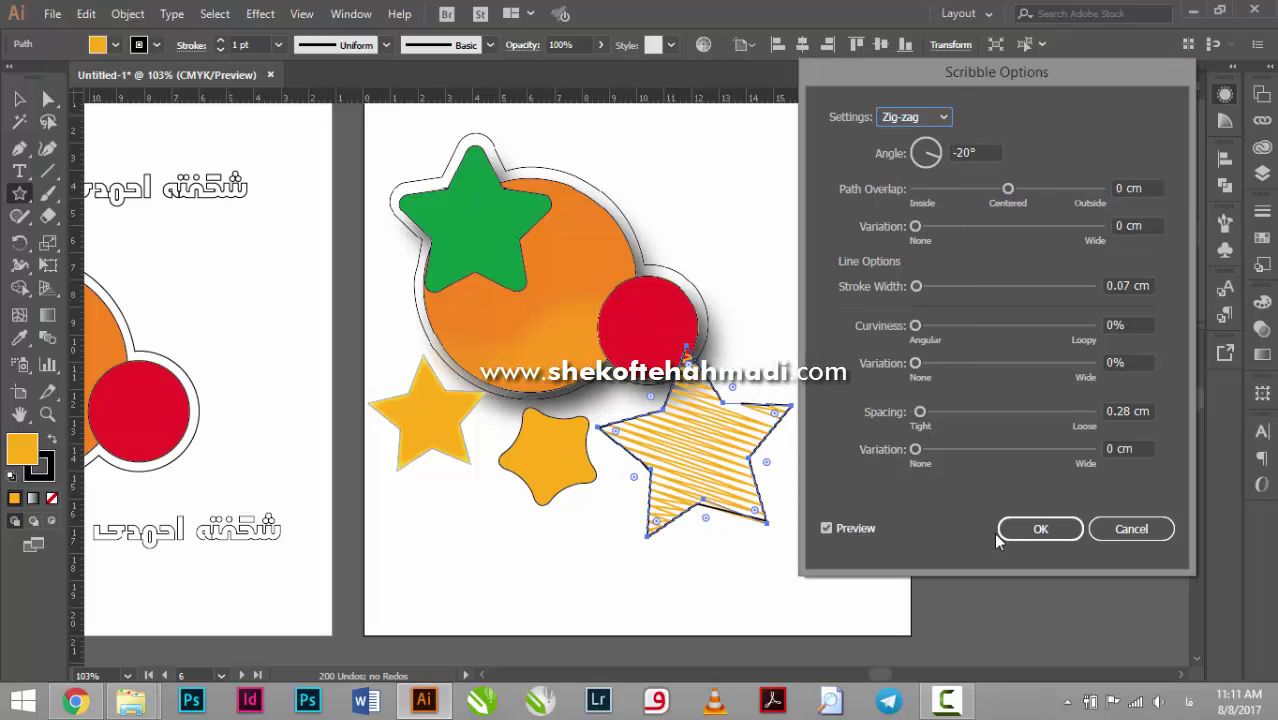
{"action": "left_click", "coordinate": [1036, 529]}
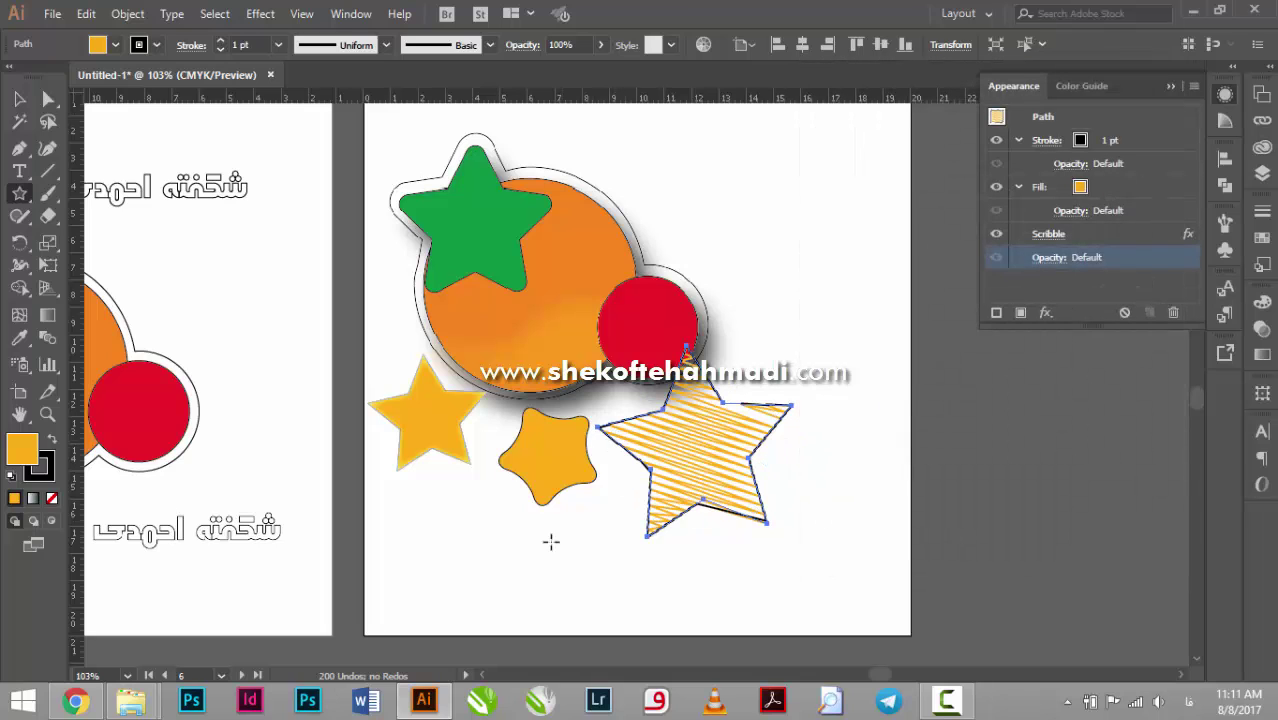
{"action": "left_click", "coordinate": [258, 14]}
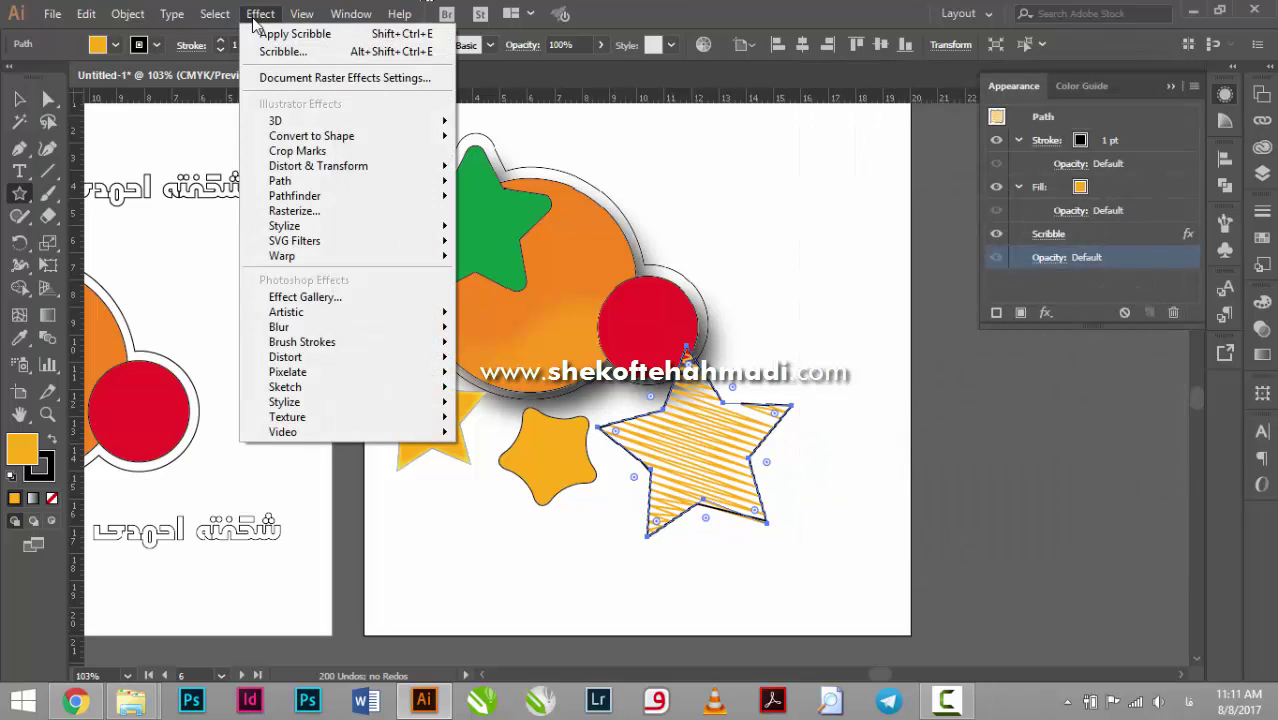